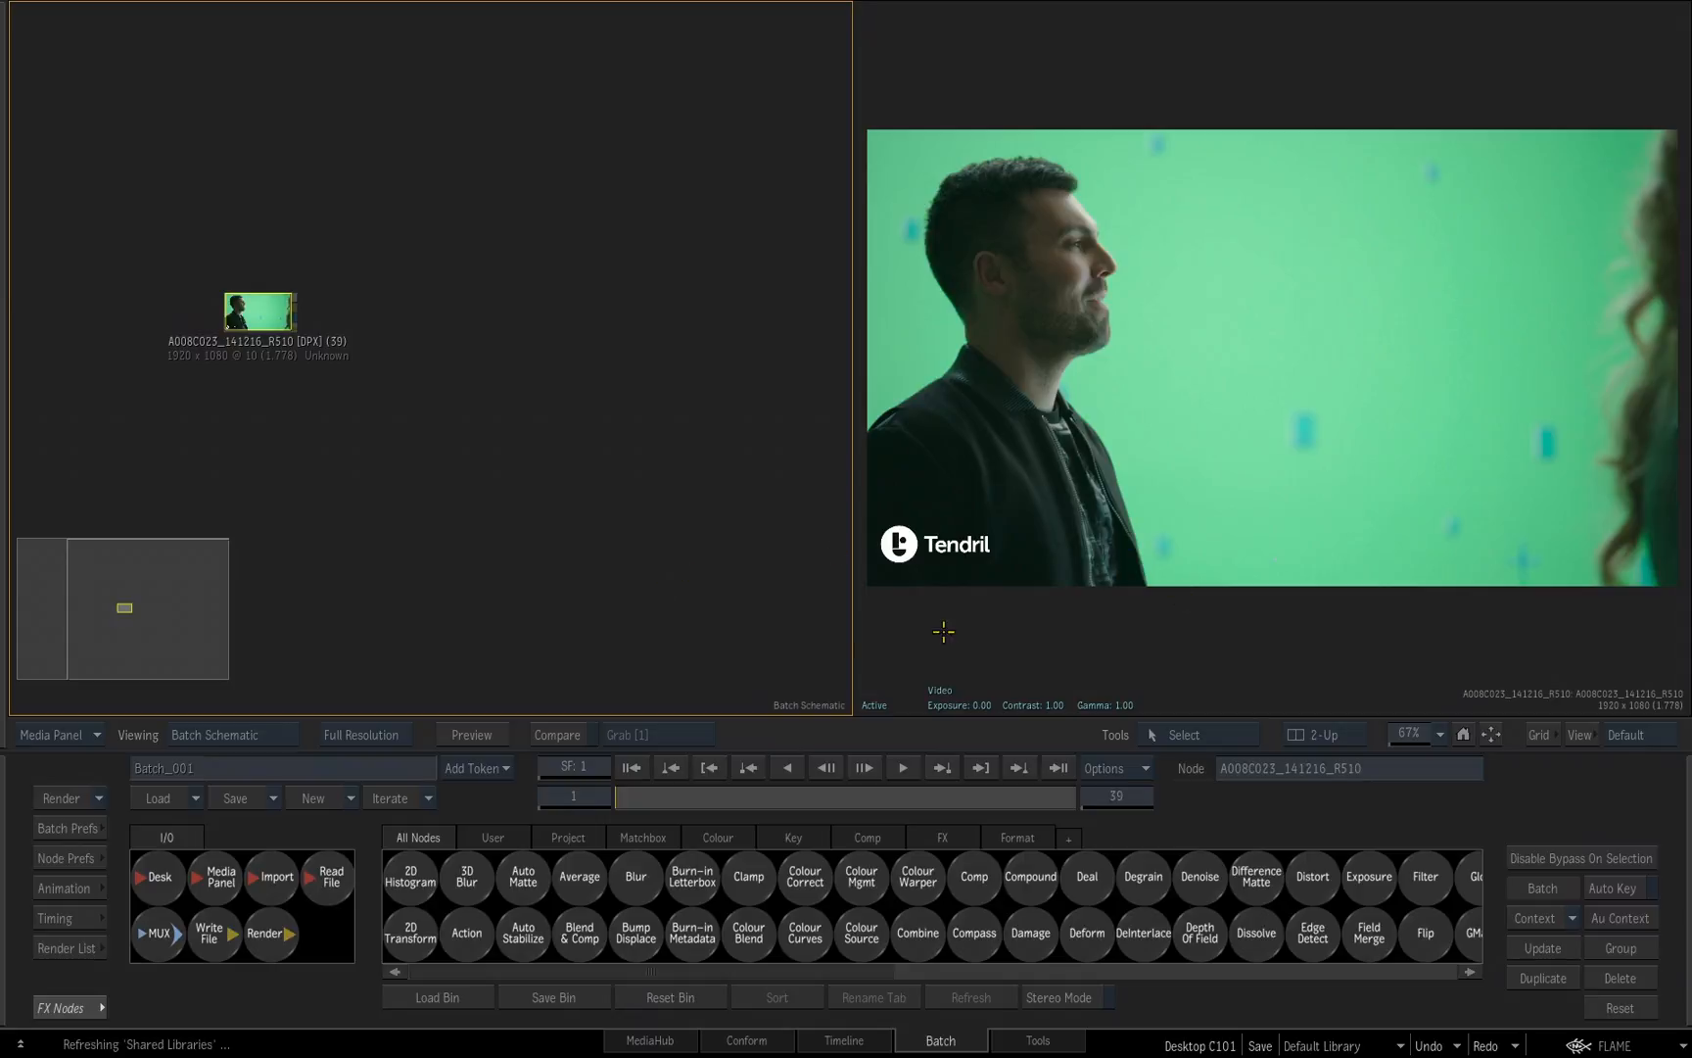
Find the MasterK node in the node bin and add it to the schematic beside the green-screen clip.
mouse_move(851, 639)
mouse_down()
mouse_move(782, 643)
mouse_move(832, 641)
mouse_up()
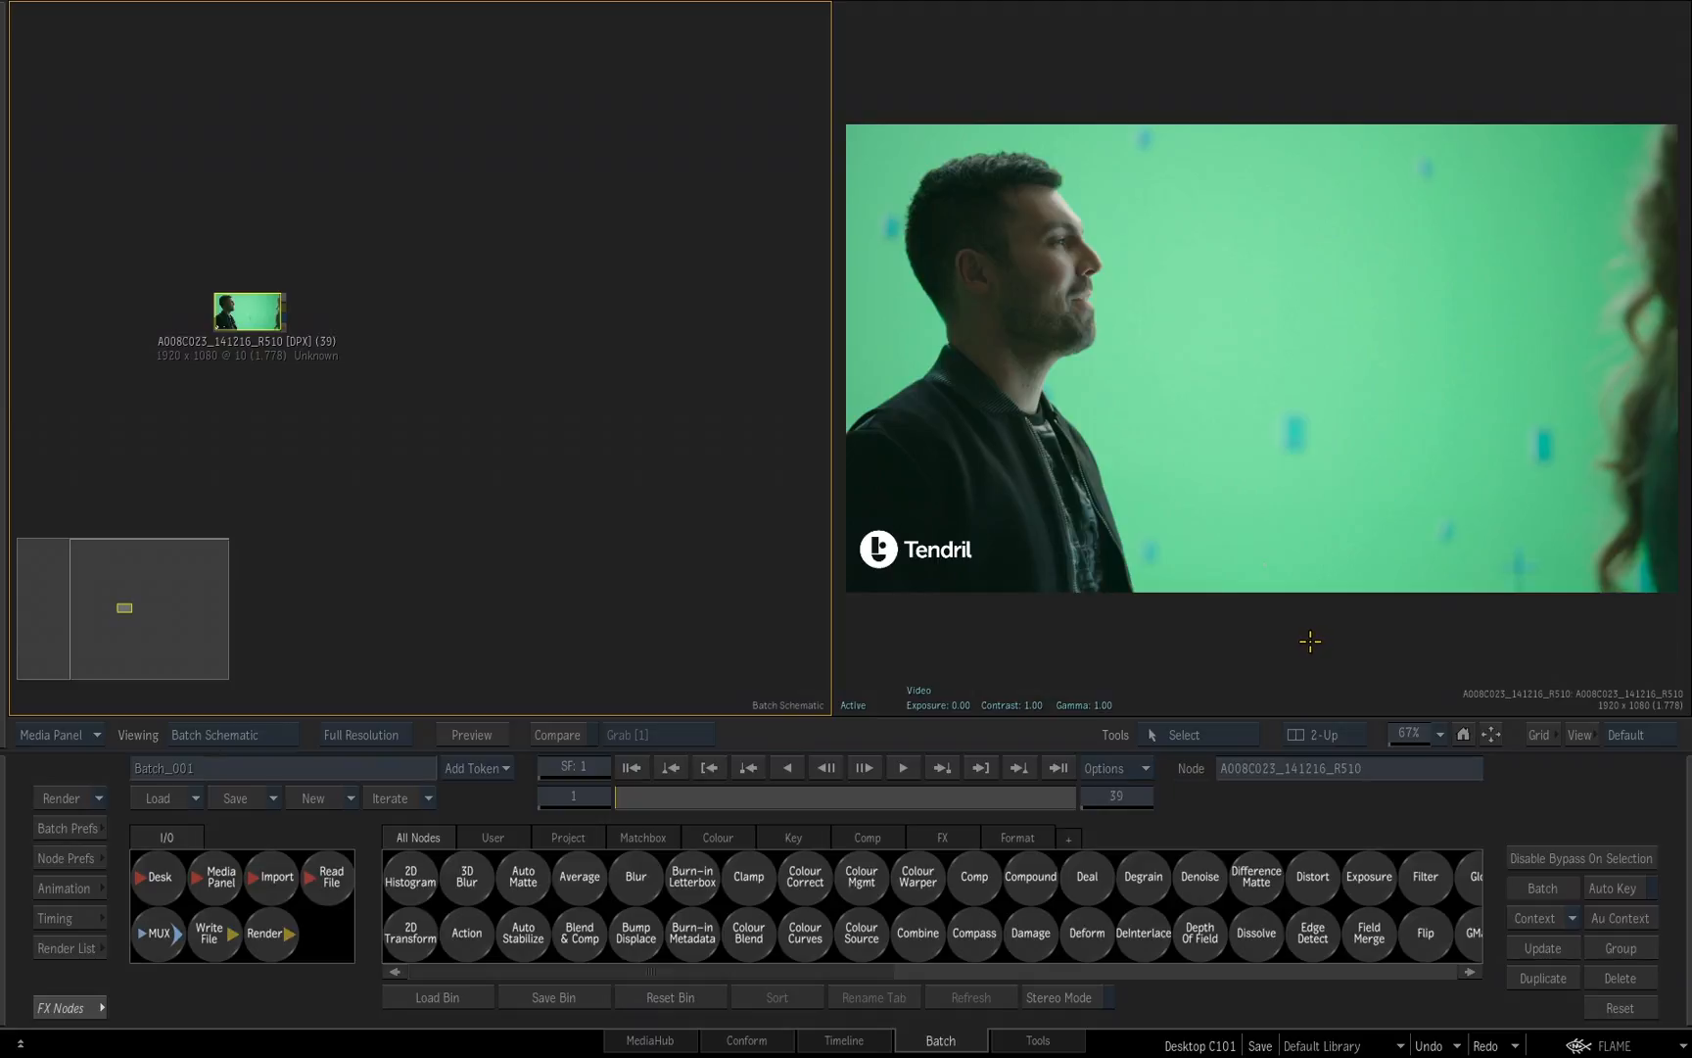
drag(813, 972, 643, 968)
drag(718, 788, 367, 896)
scroll(1066, 914, right, 5)
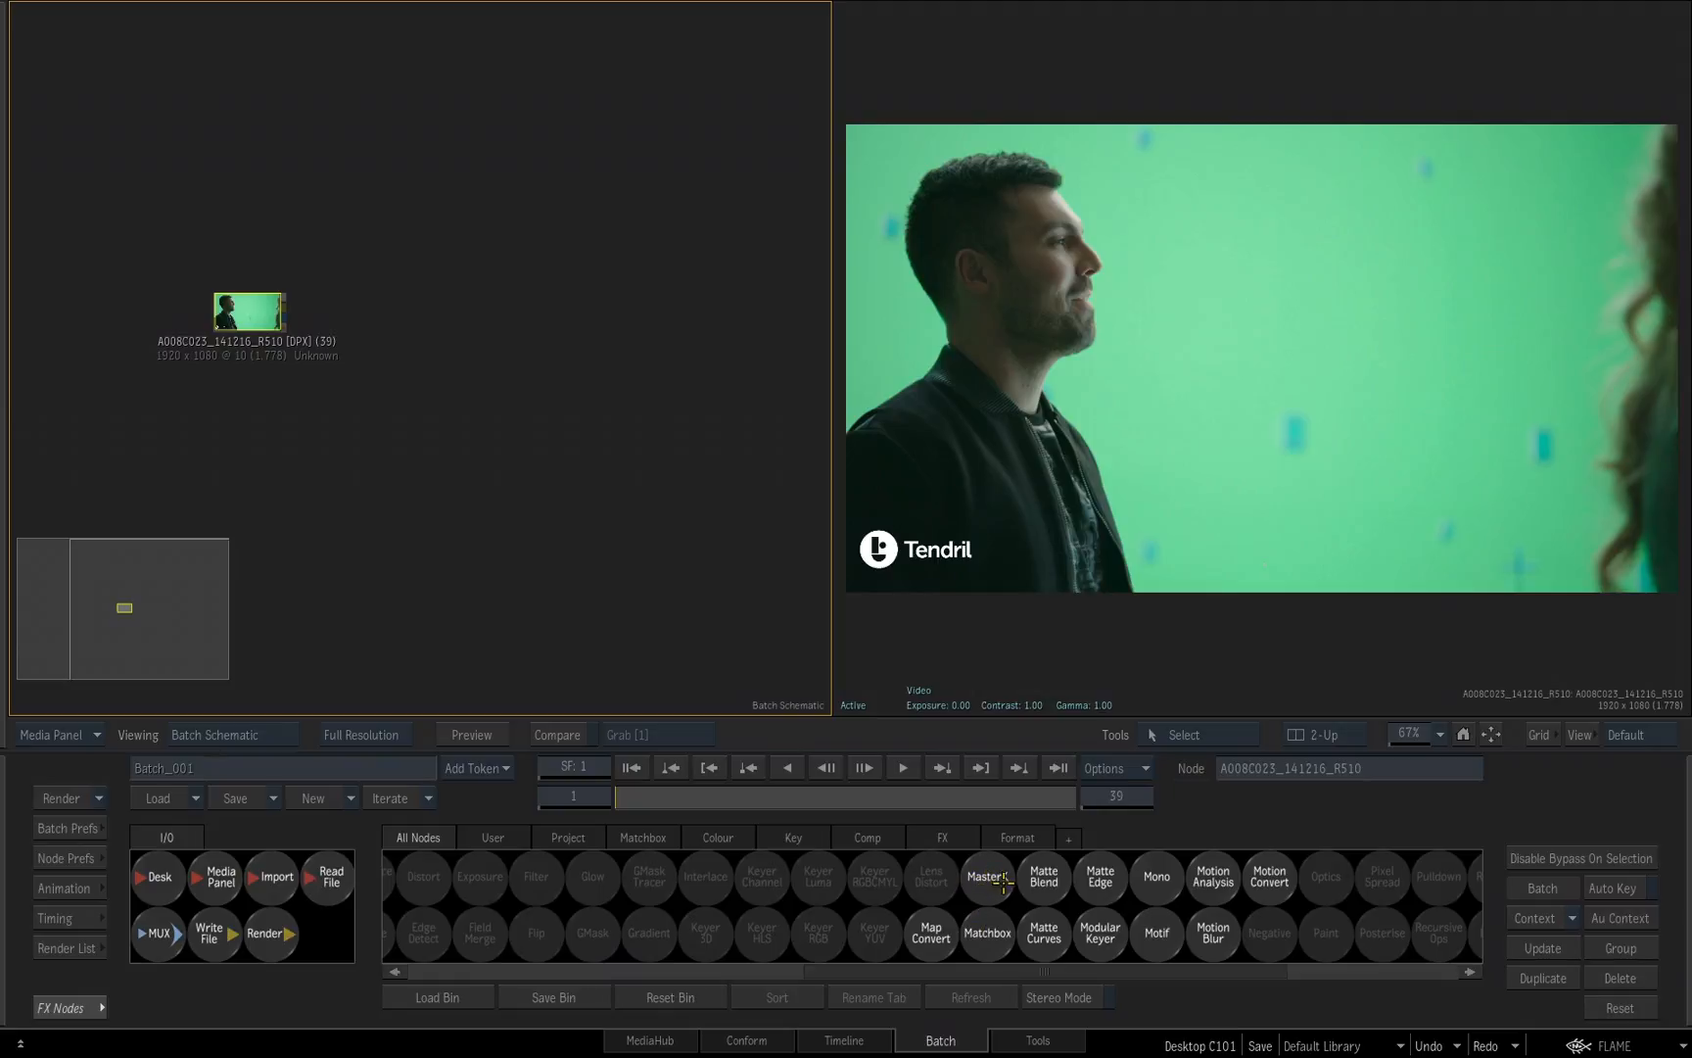
drag(985, 869, 377, 333)
drag(254, 485, 386, 455)
drag(385, 456, 615, 491)
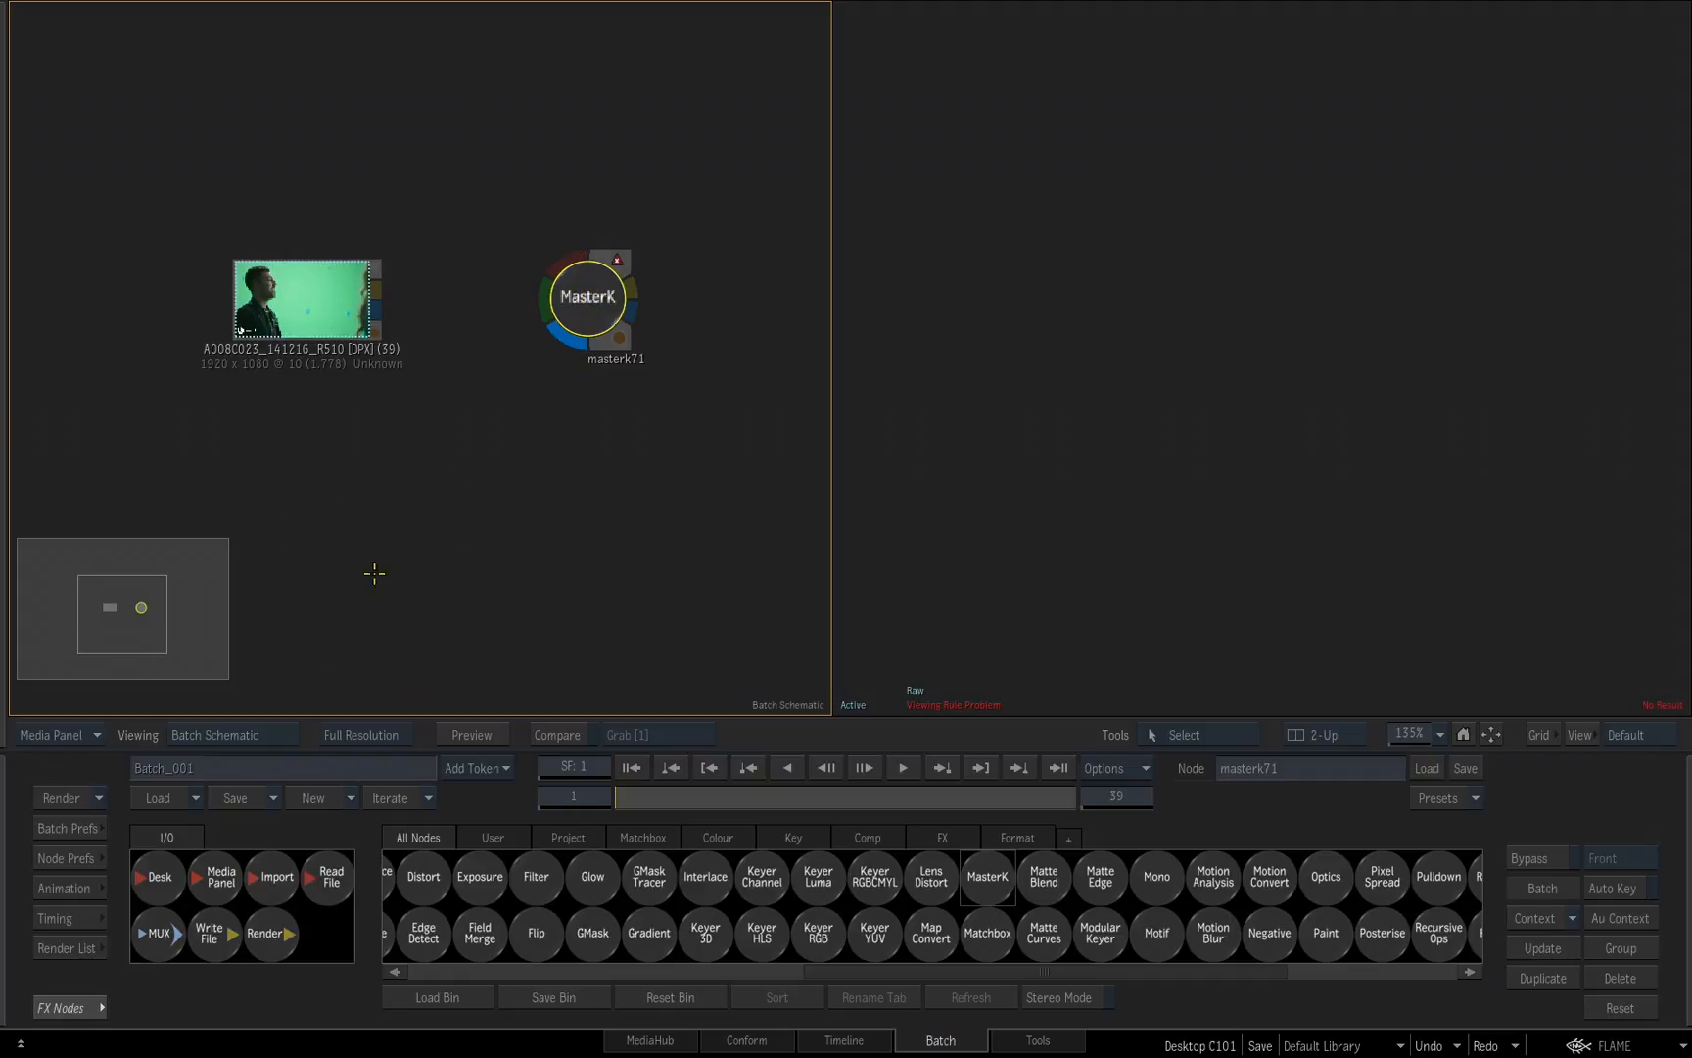
Connect the green-screen clip to the red, green and blue inputs of the MasterK node.
click(540, 312)
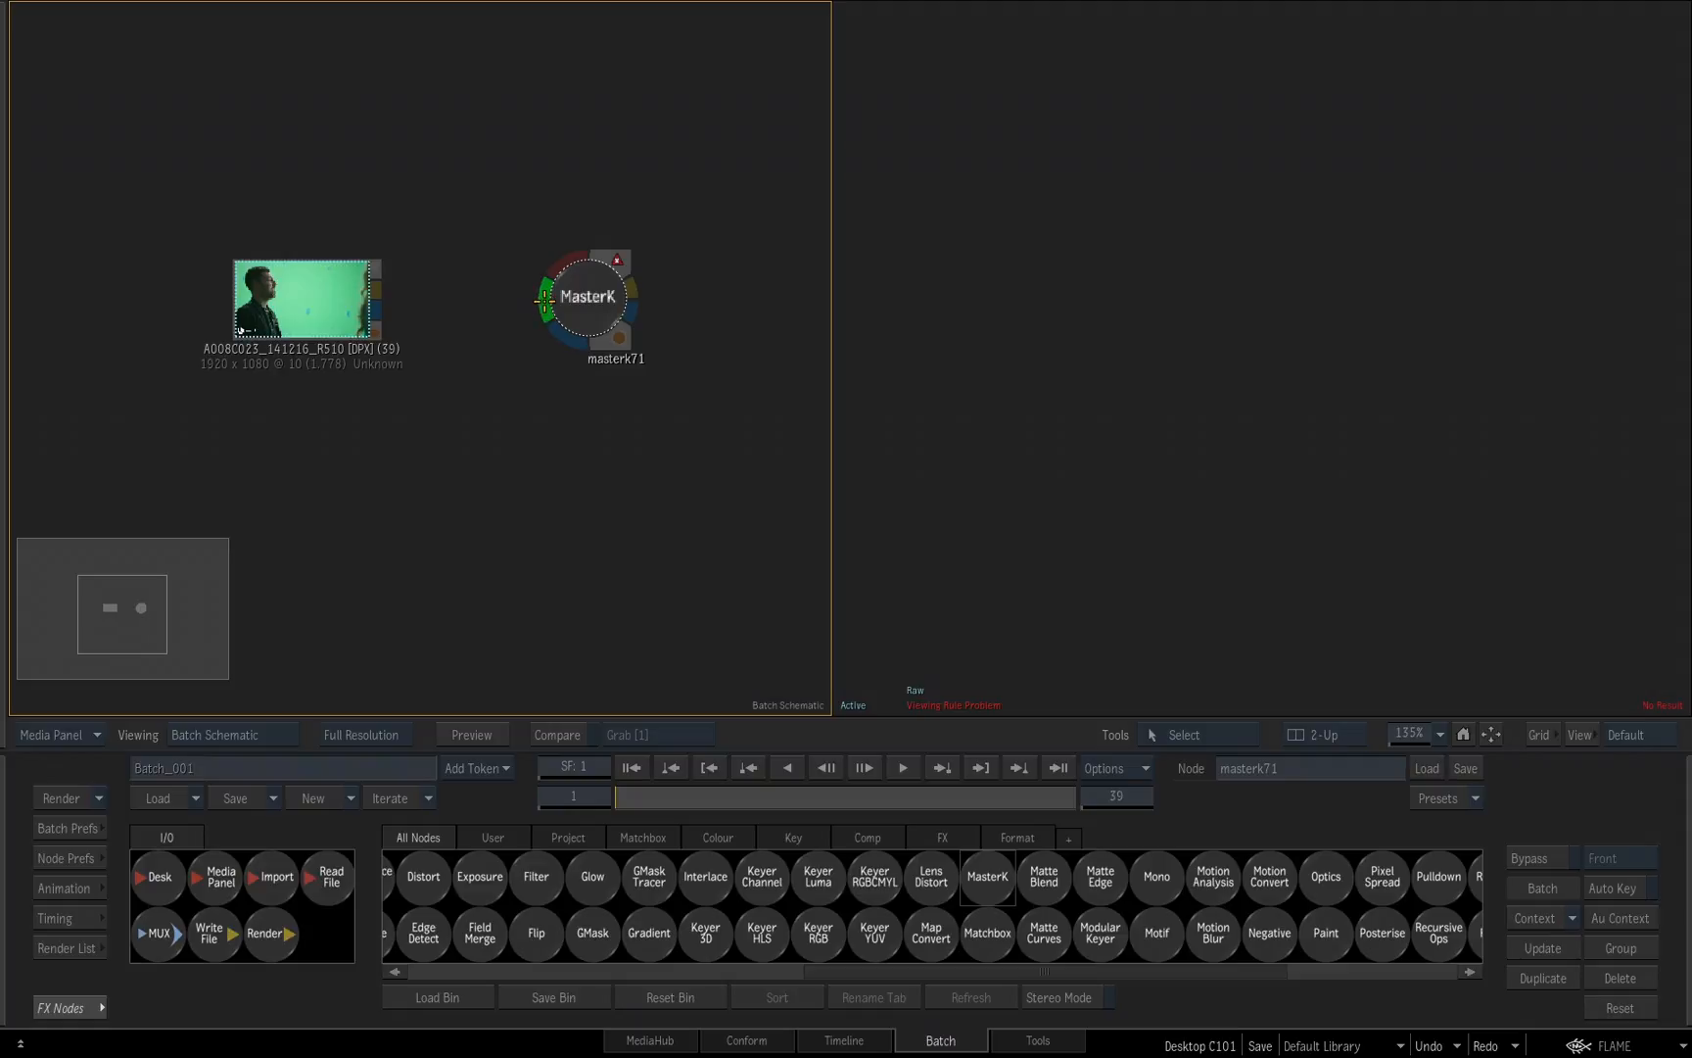
click(572, 257)
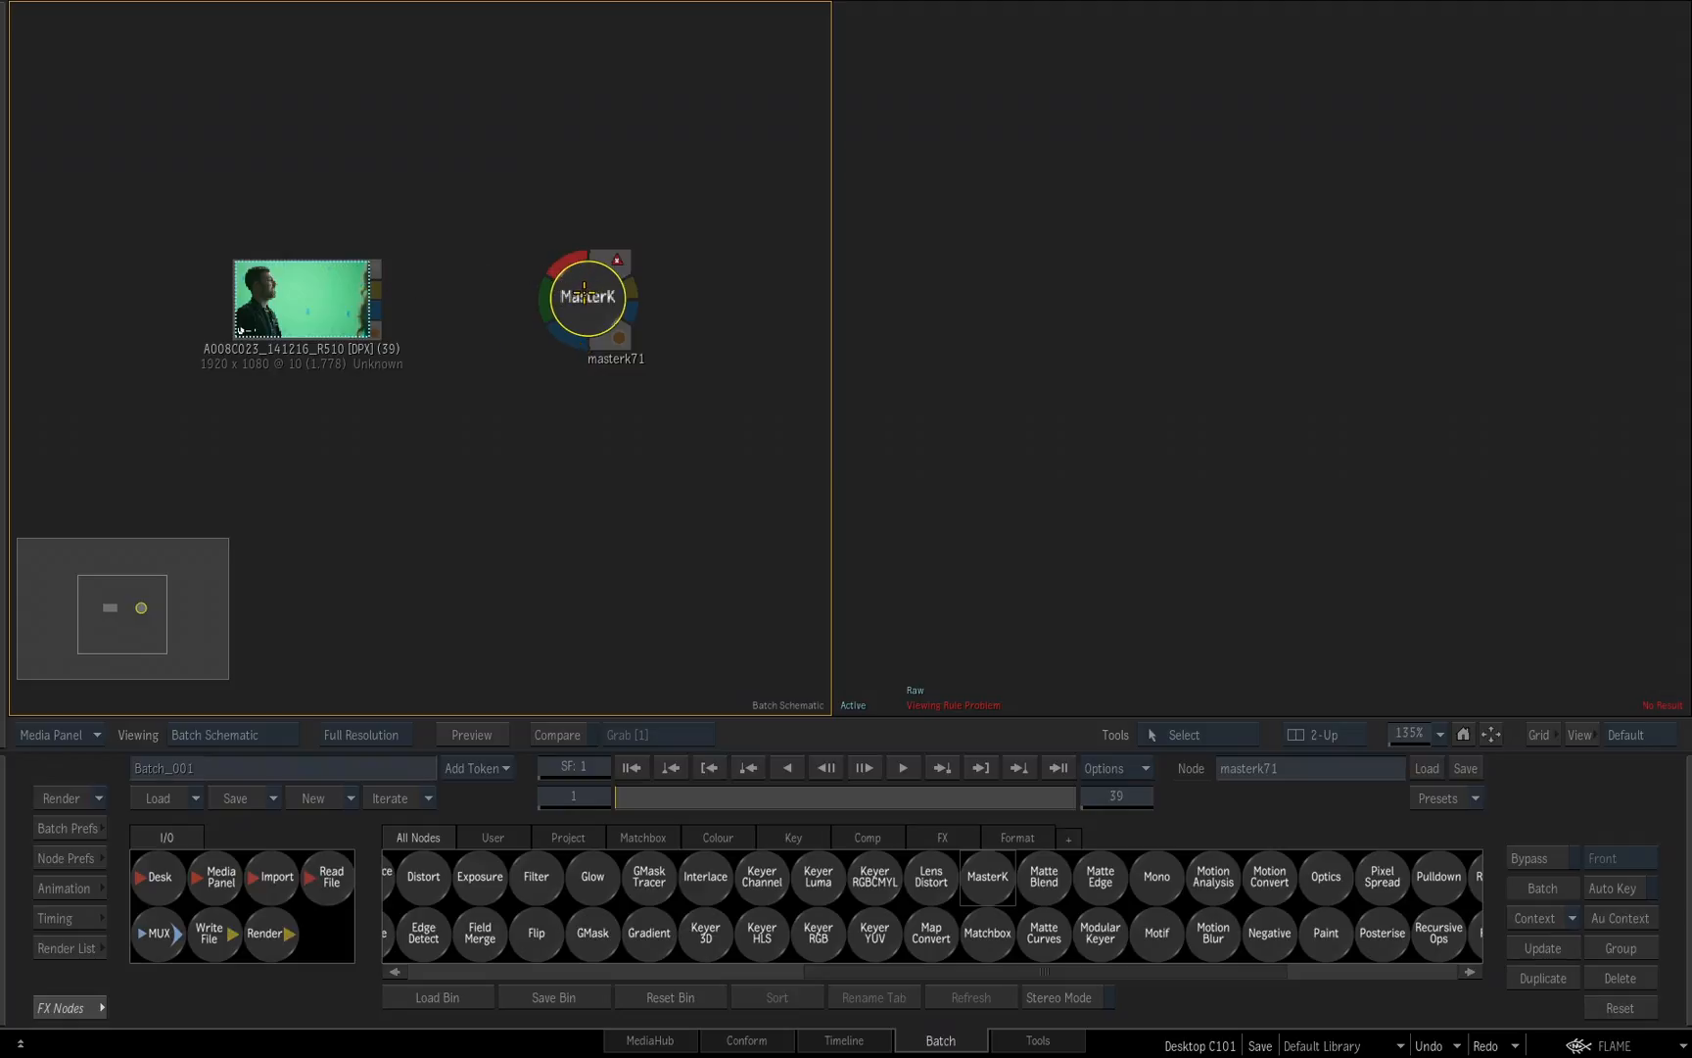
drag(585, 290, 538, 244)
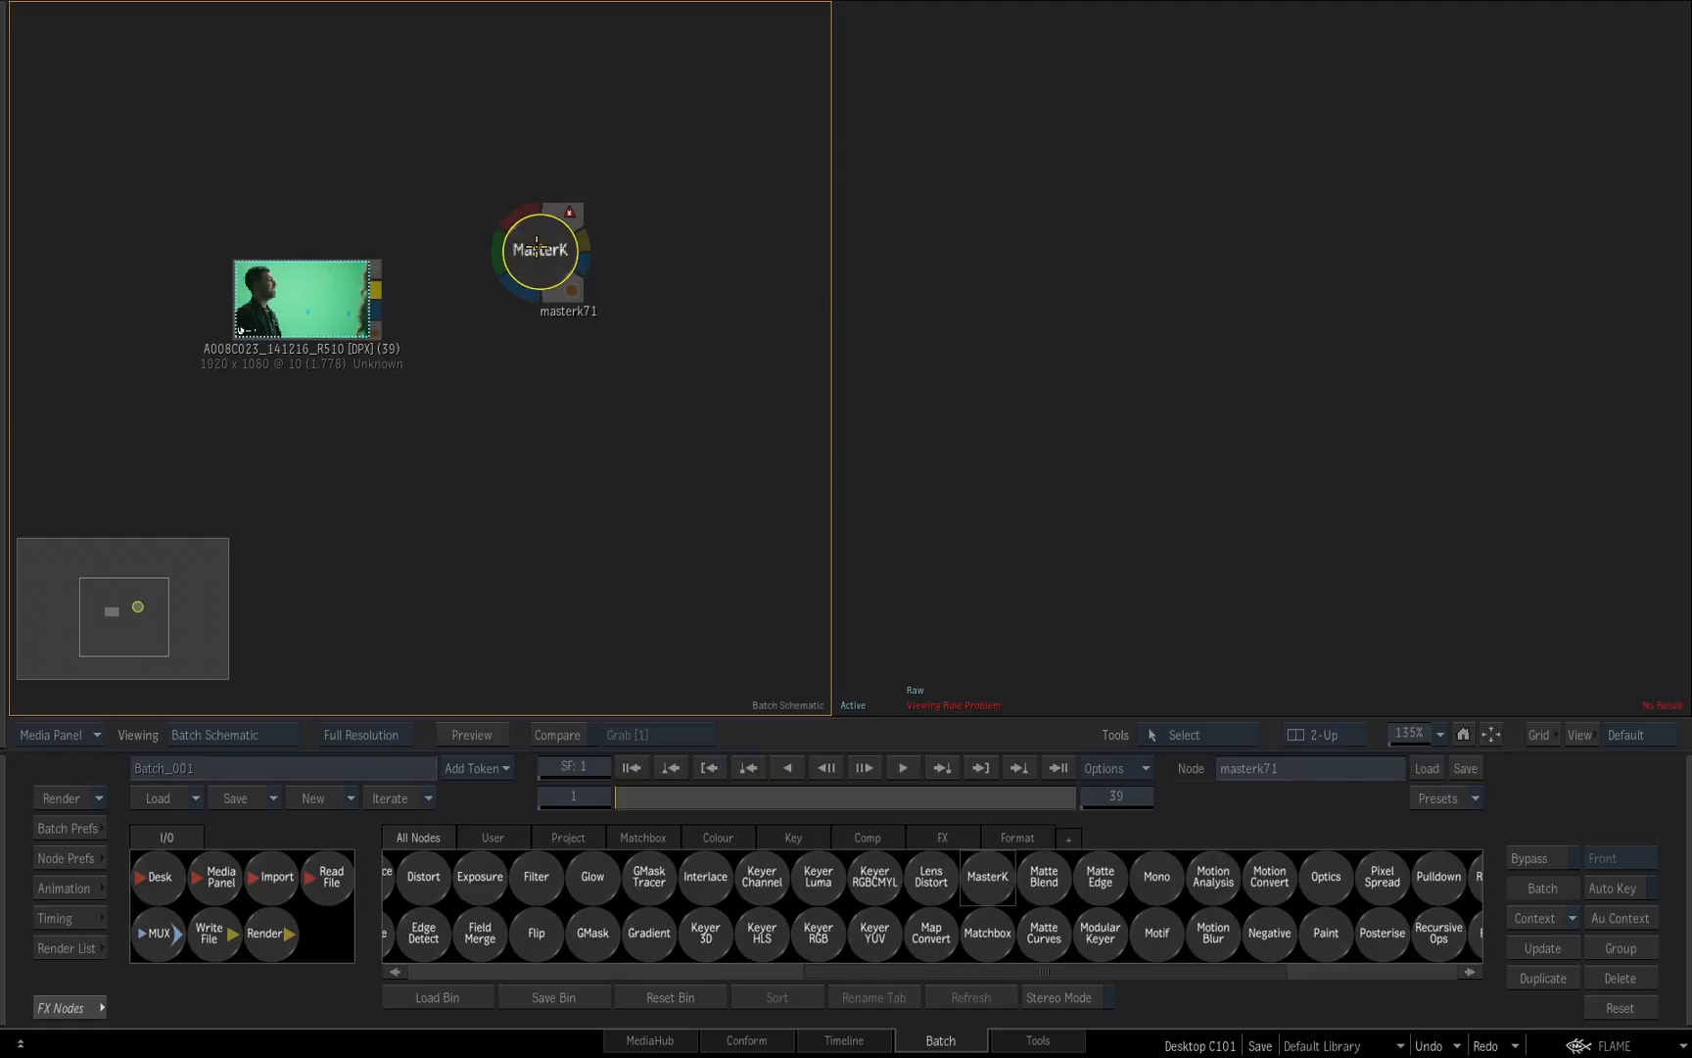
drag(536, 243, 565, 277)
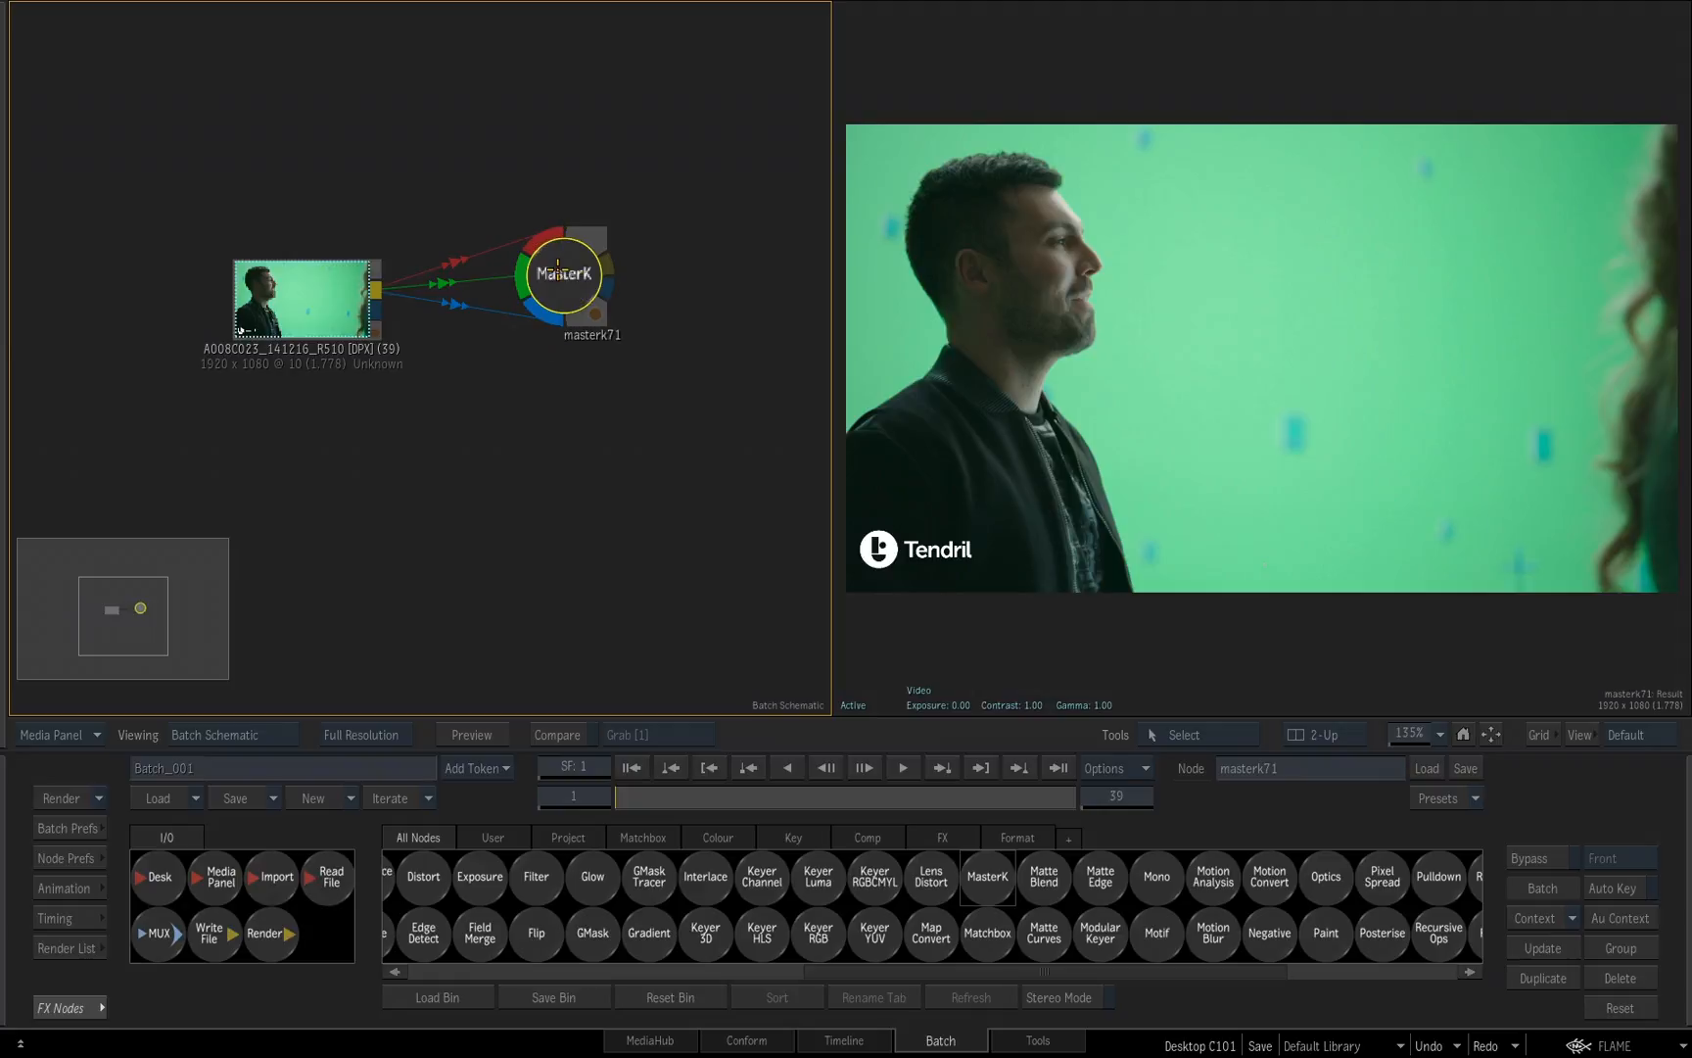
Open the MasterK settings and sample the green background near the man's face as the key colour.
double_click(561, 277)
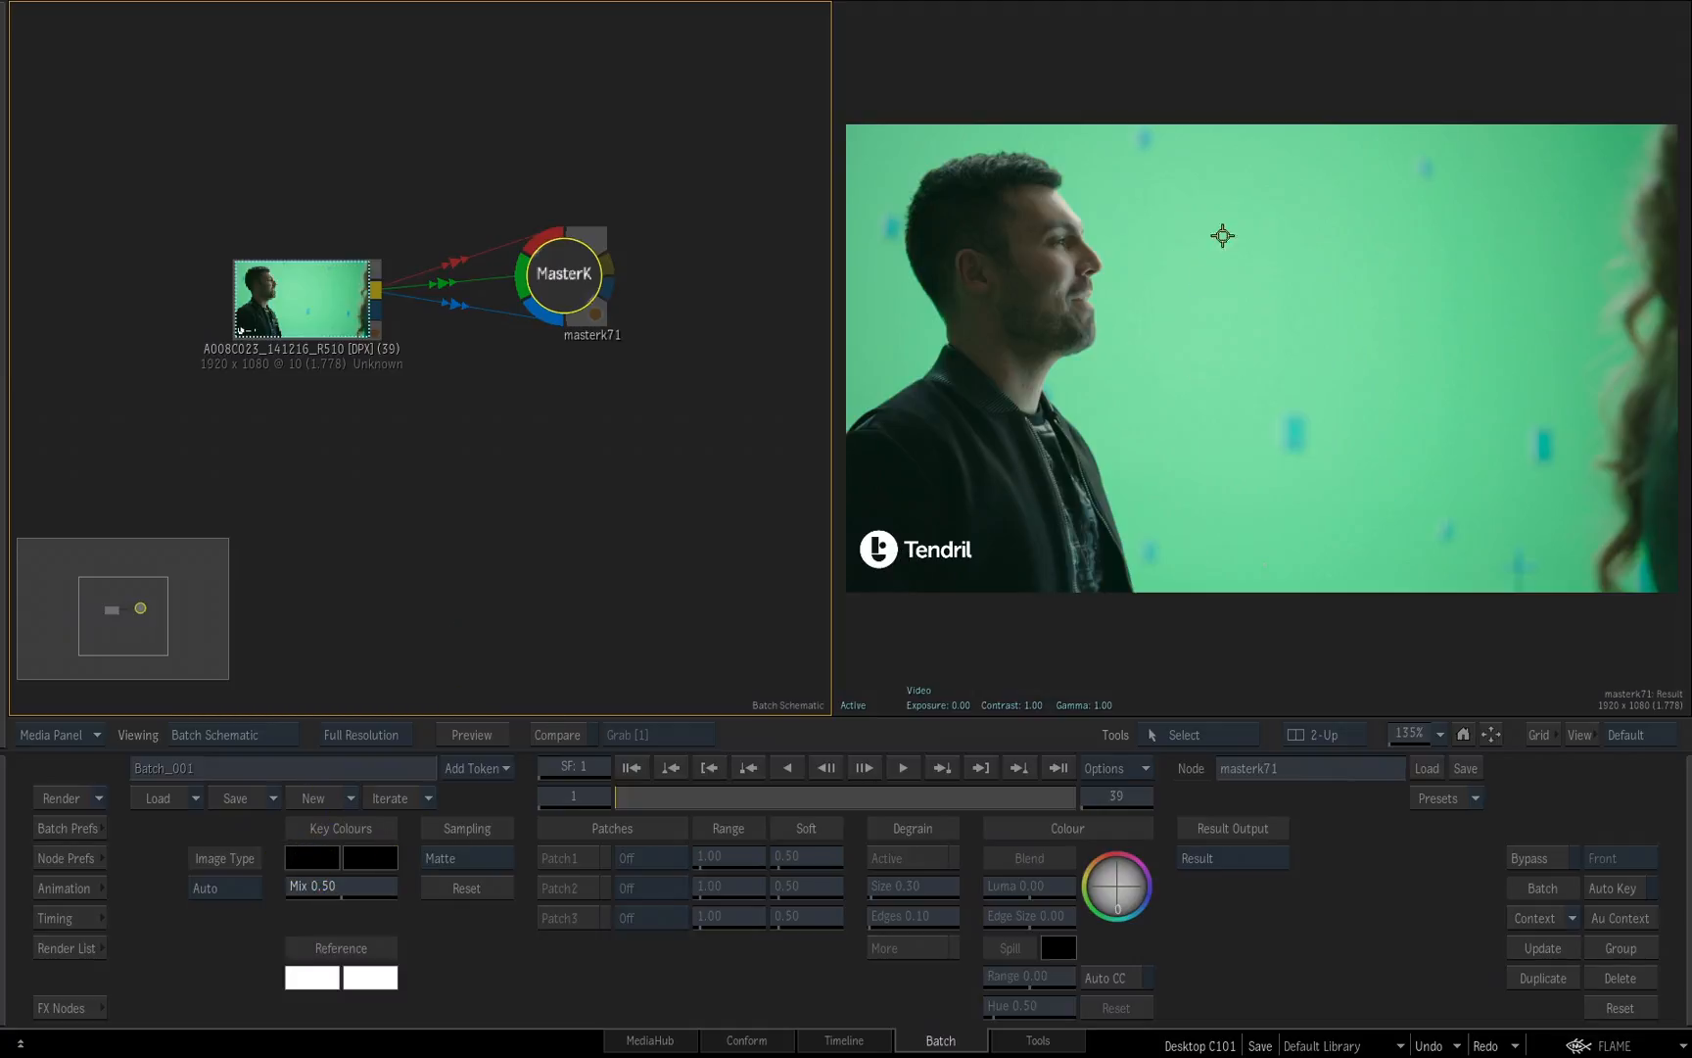
click(1167, 253)
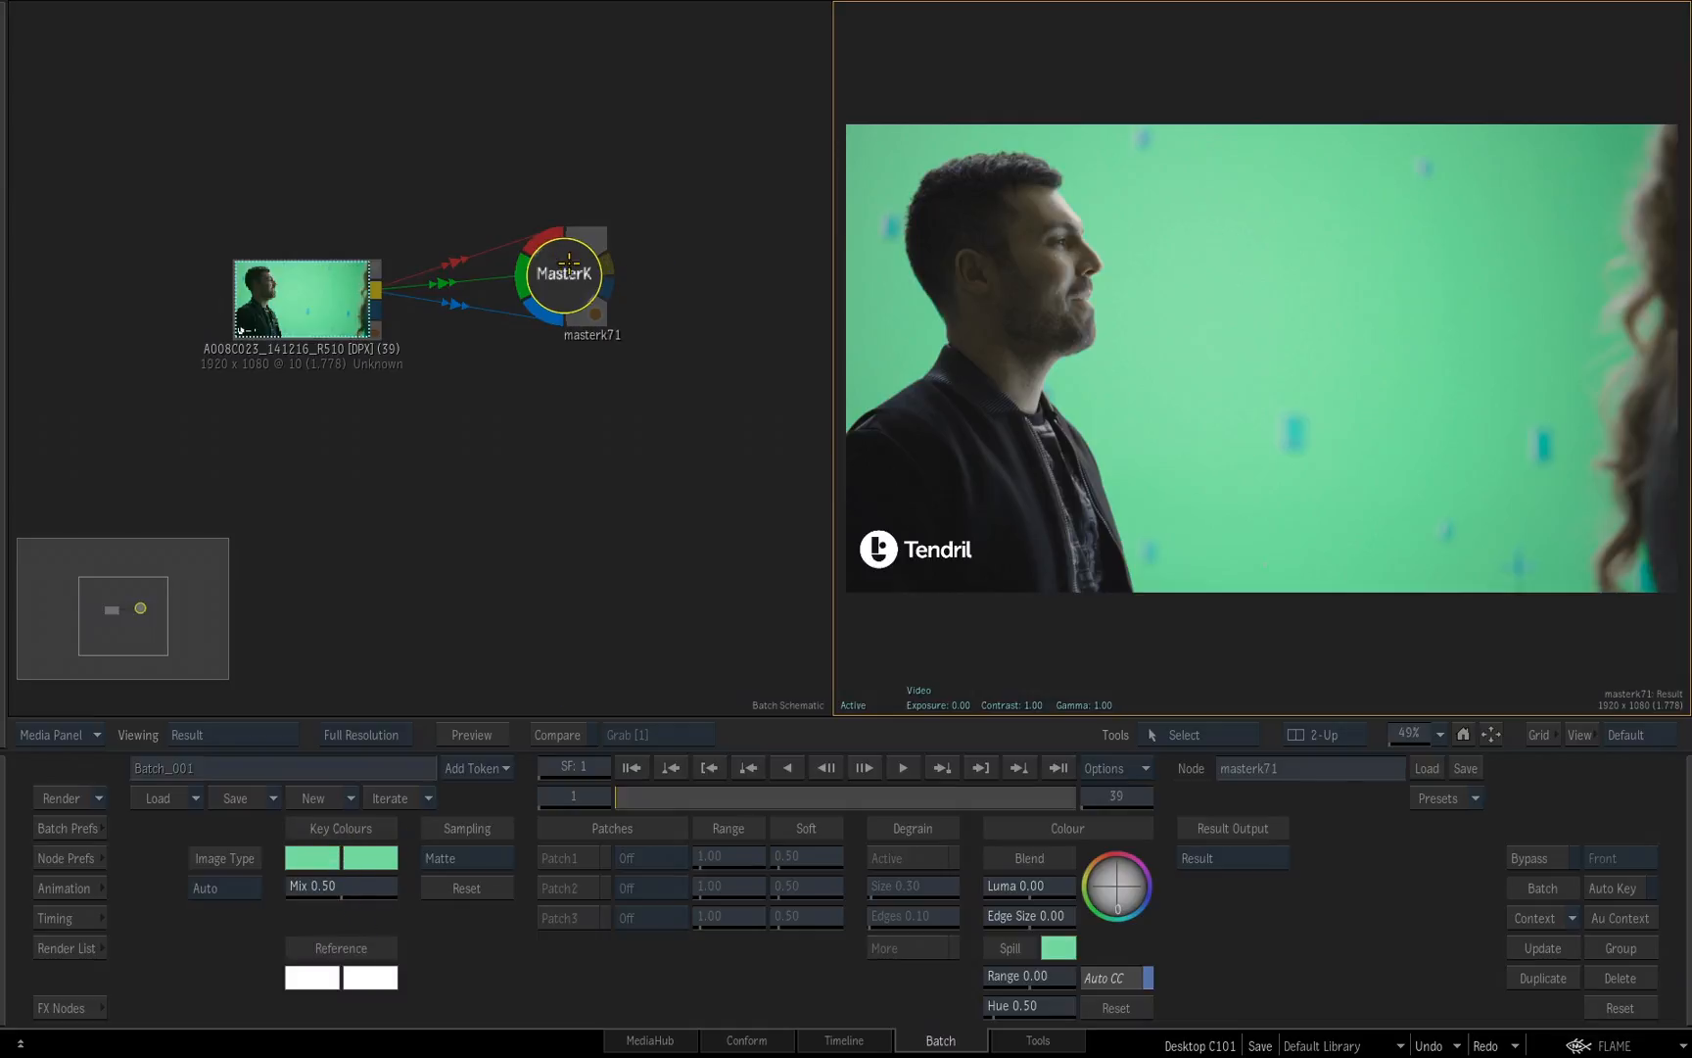
mouse_move(555, 290)
mouse_down()
mouse_move(529, 291)
mouse_move(529, 313)
mouse_up()
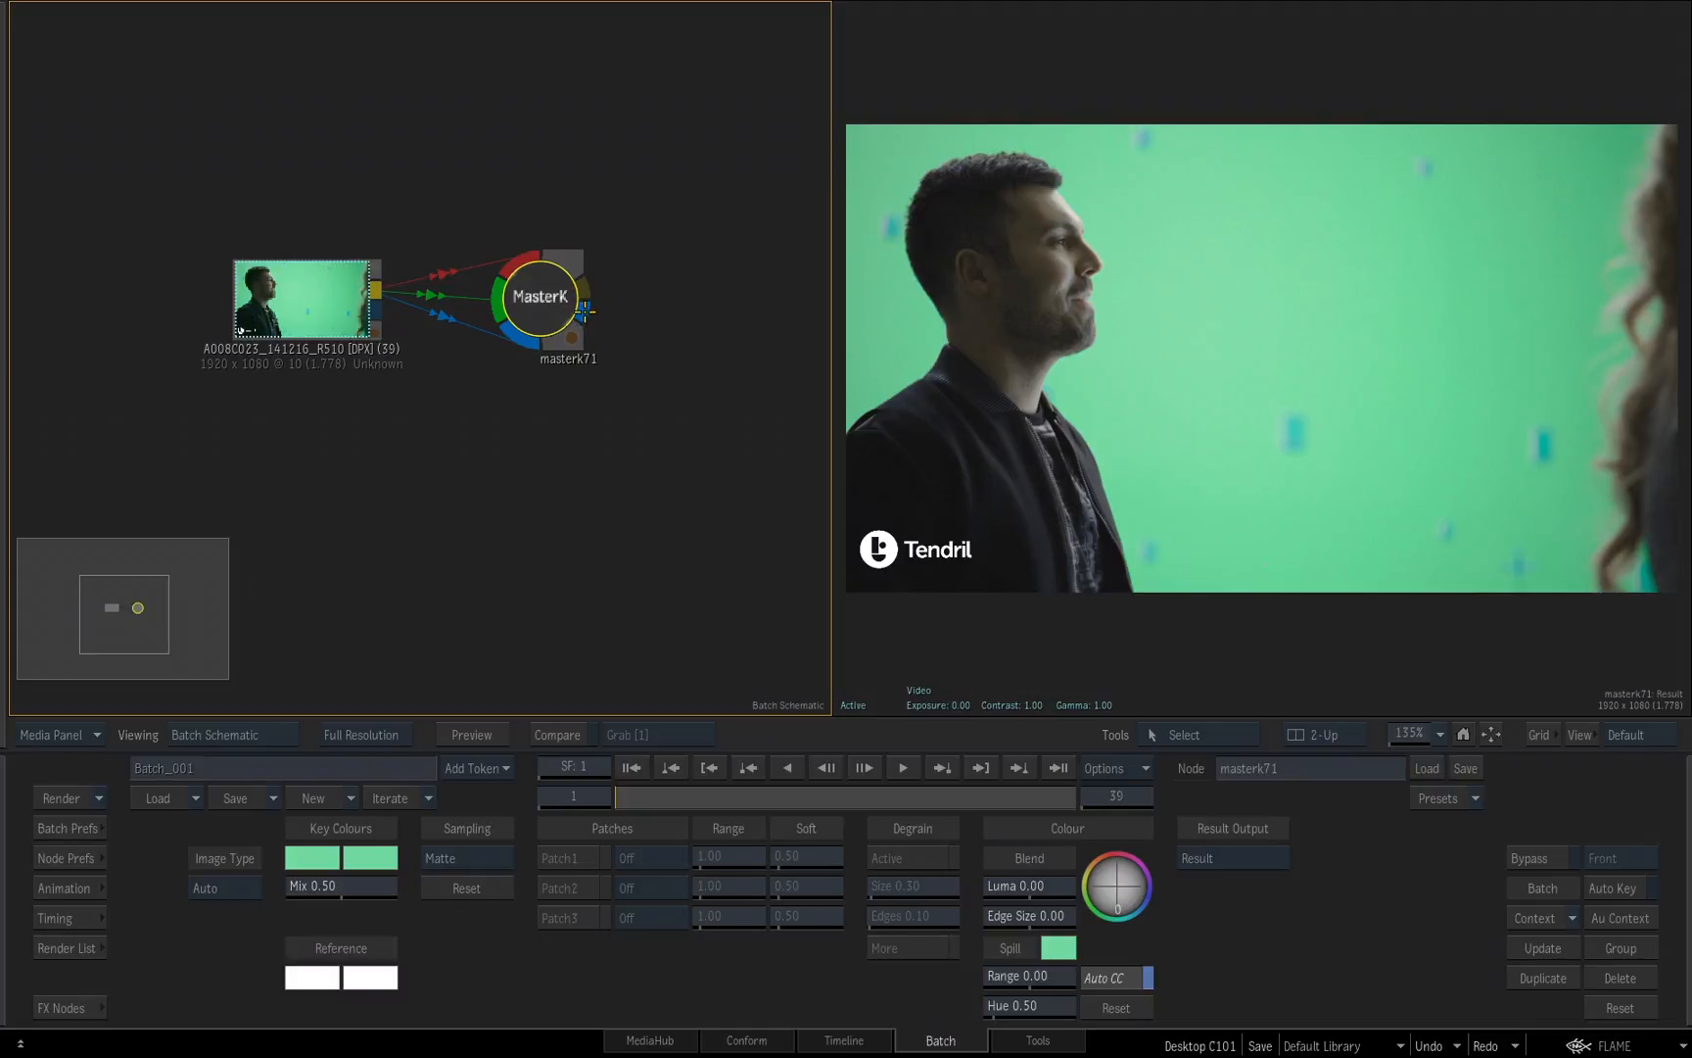
Compare MasterK's result and matte outputs in the viewer, ending on the matte.
click(1187, 637)
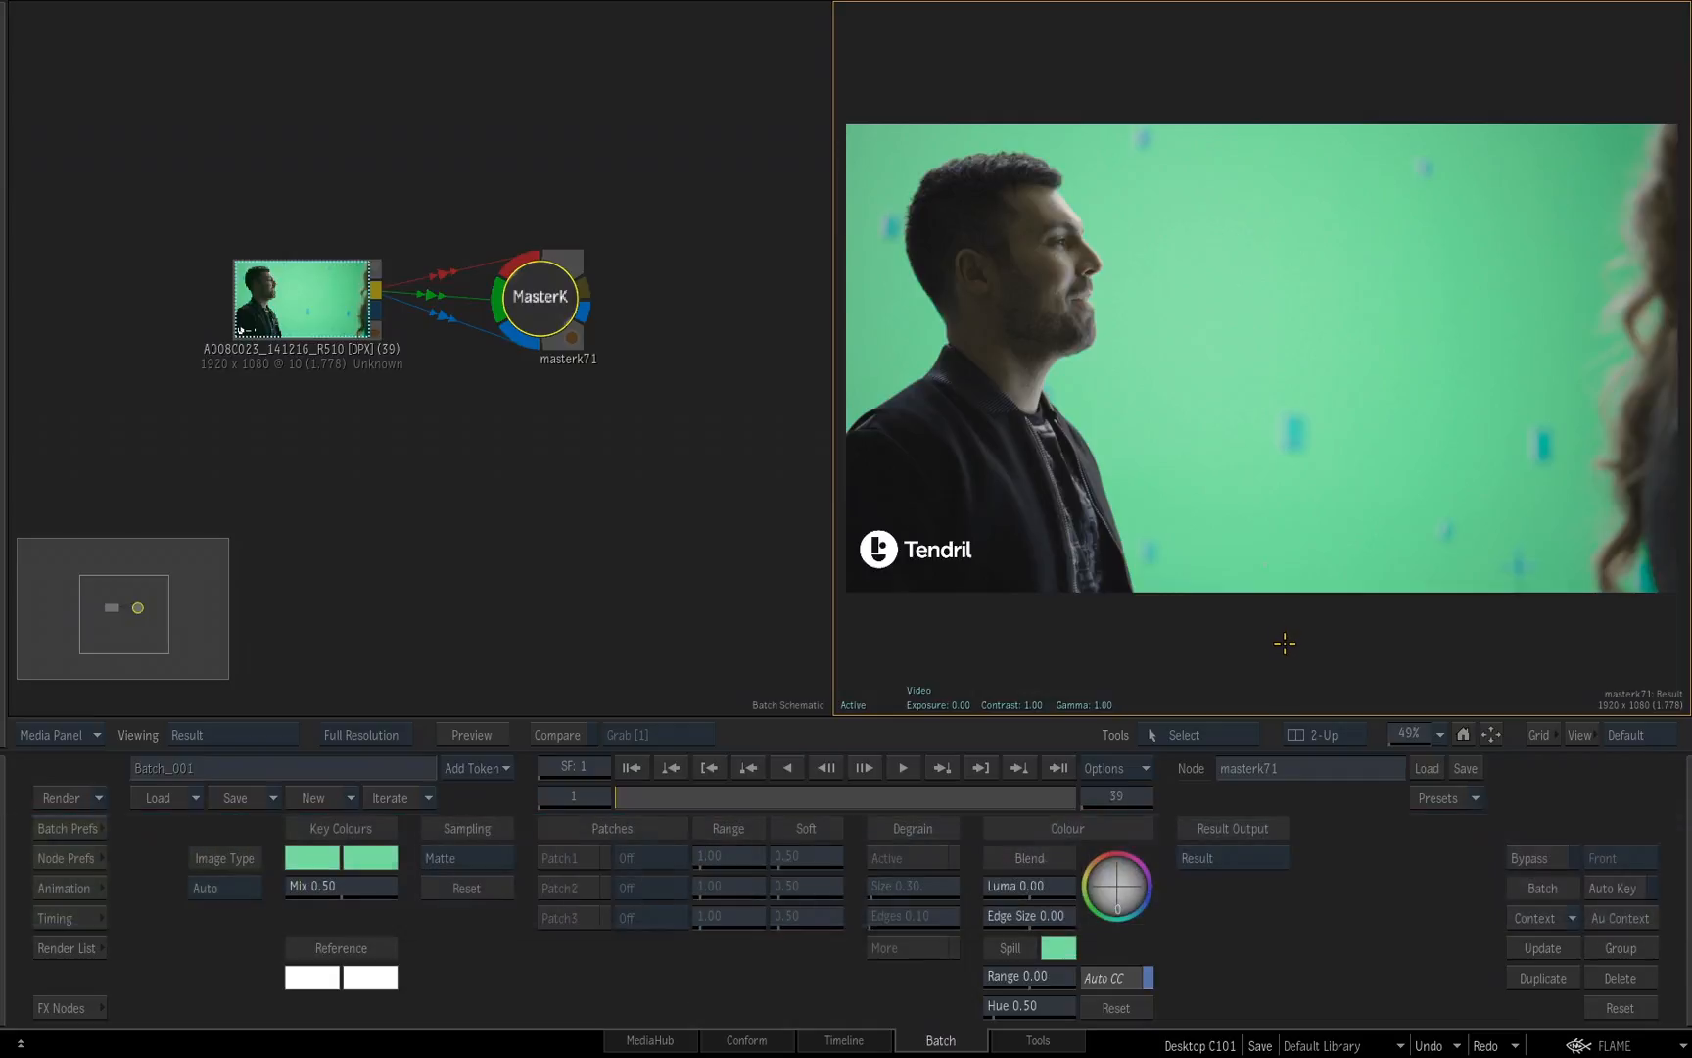
key(F4)
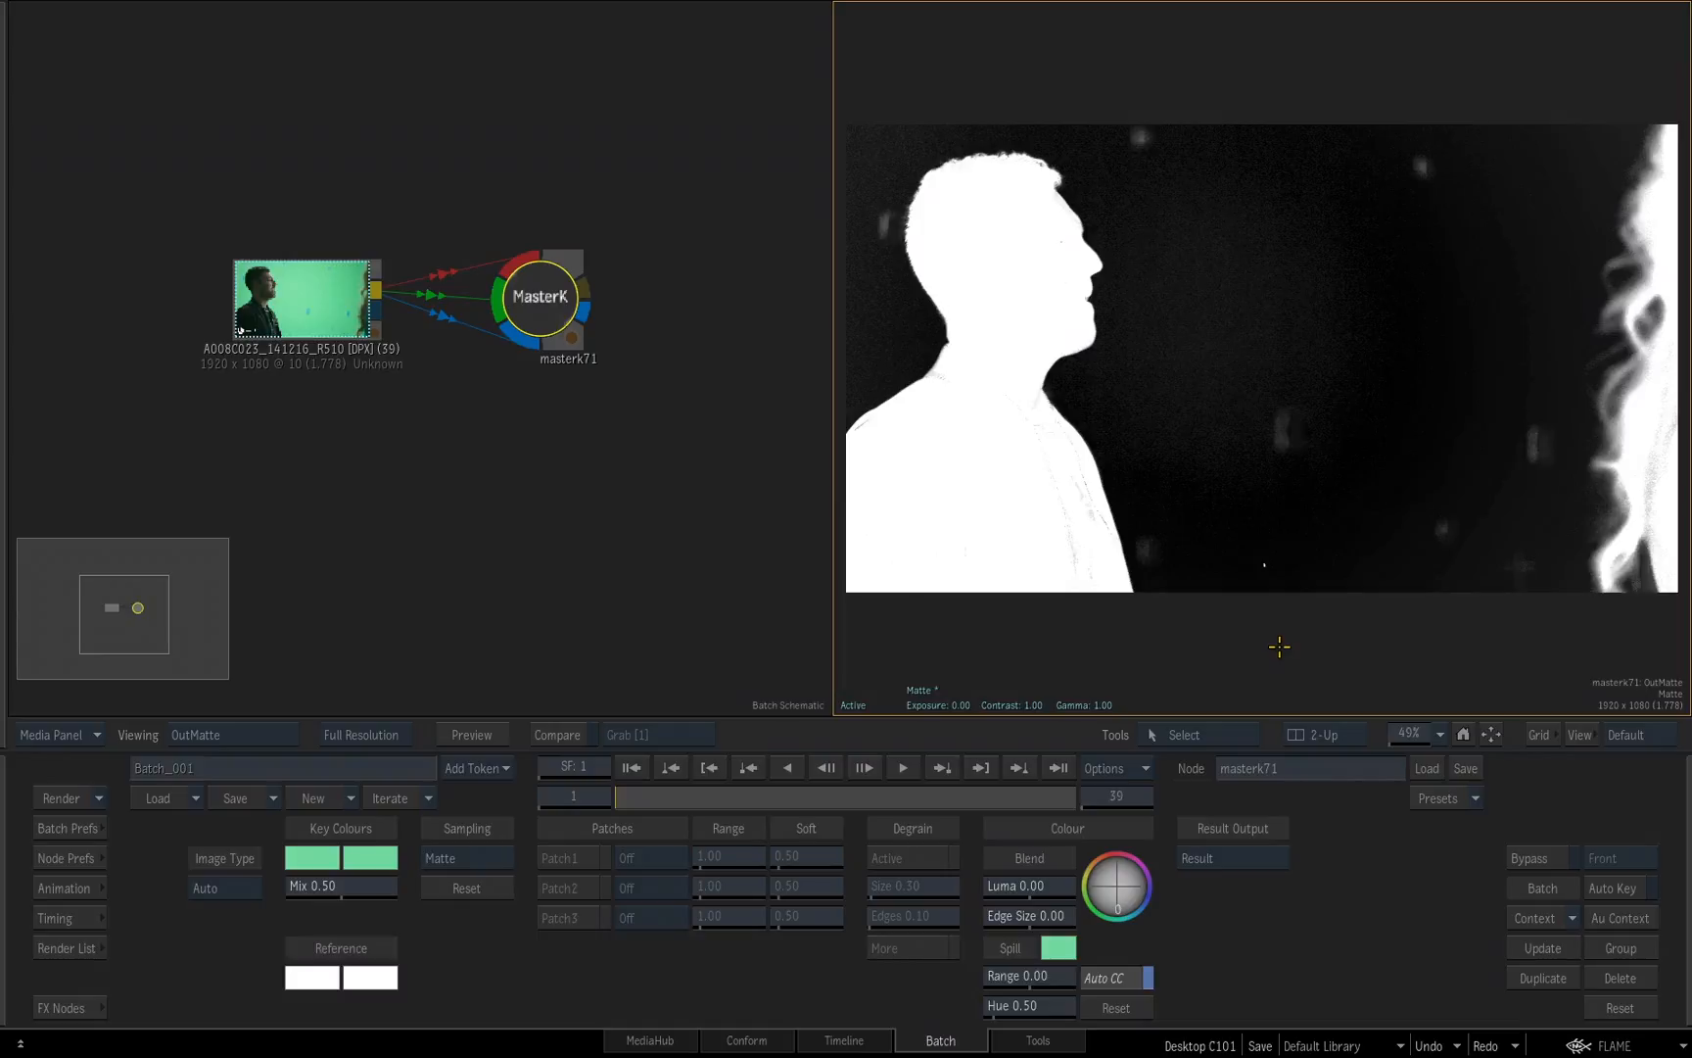
key(F4)
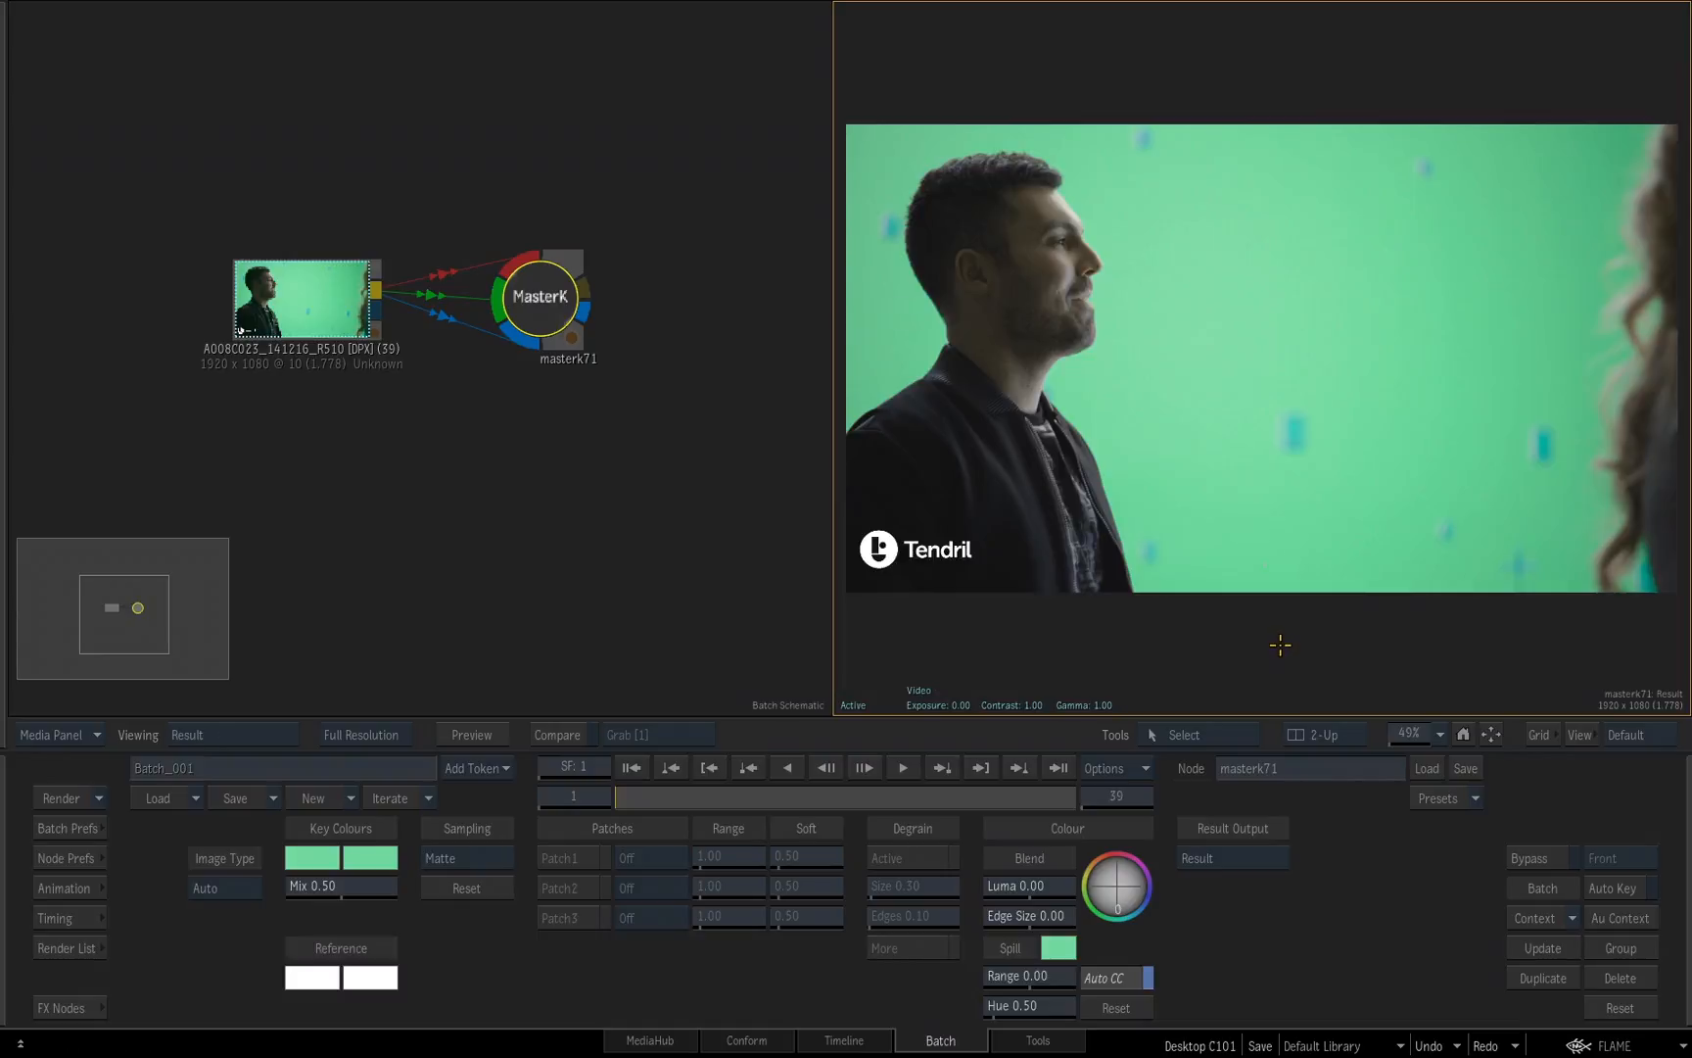
key(F3)
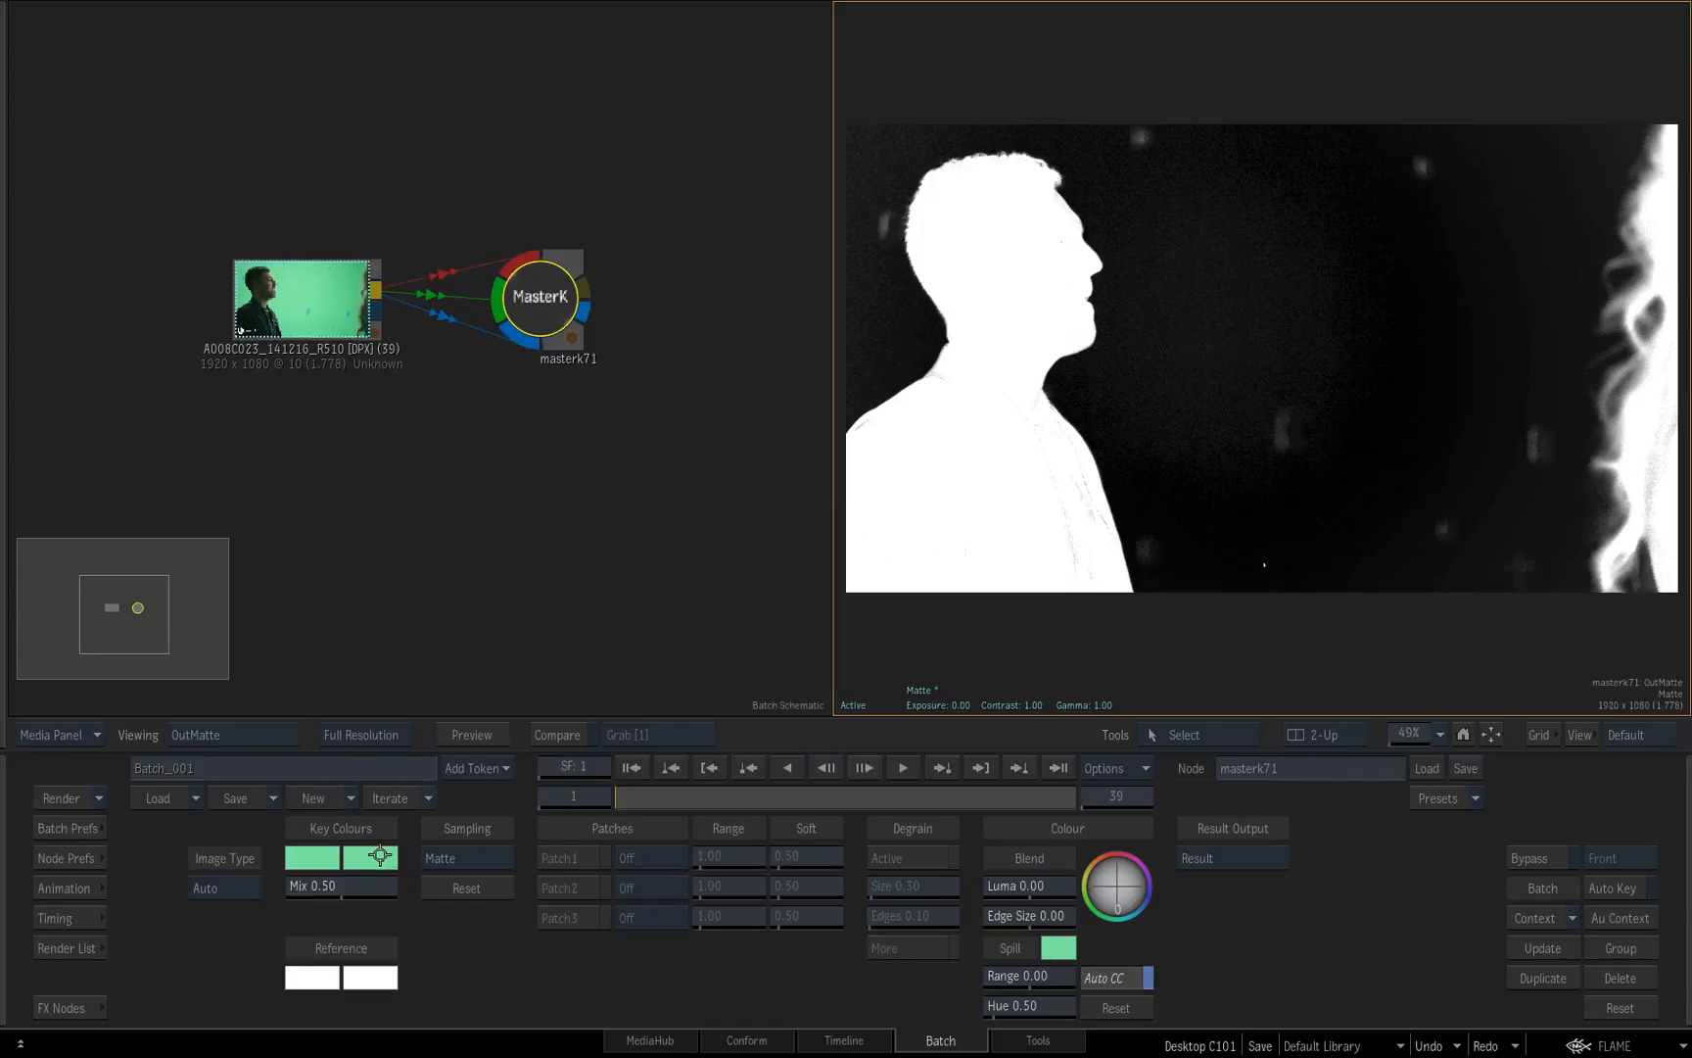
Sample a second key colour from the green beside the curly hair and set Mix to 0.38.
click(1572, 252)
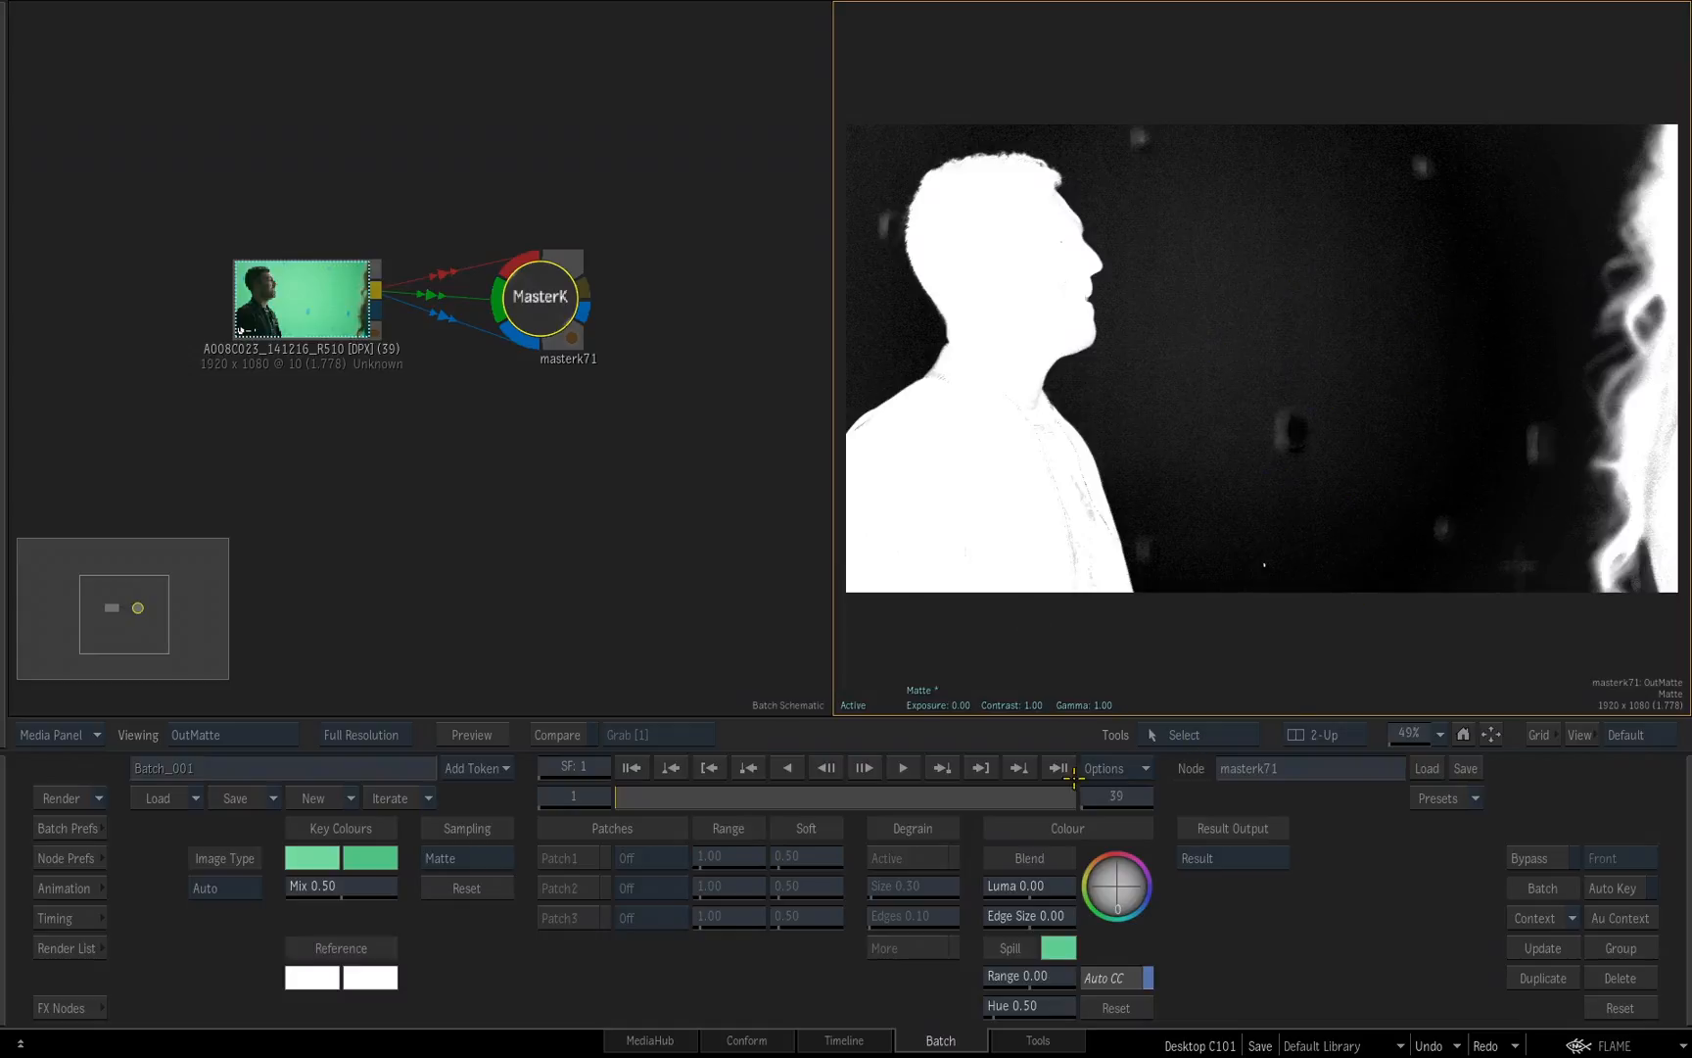
drag(352, 893, 315, 891)
drag(1235, 350, 1328, 315)
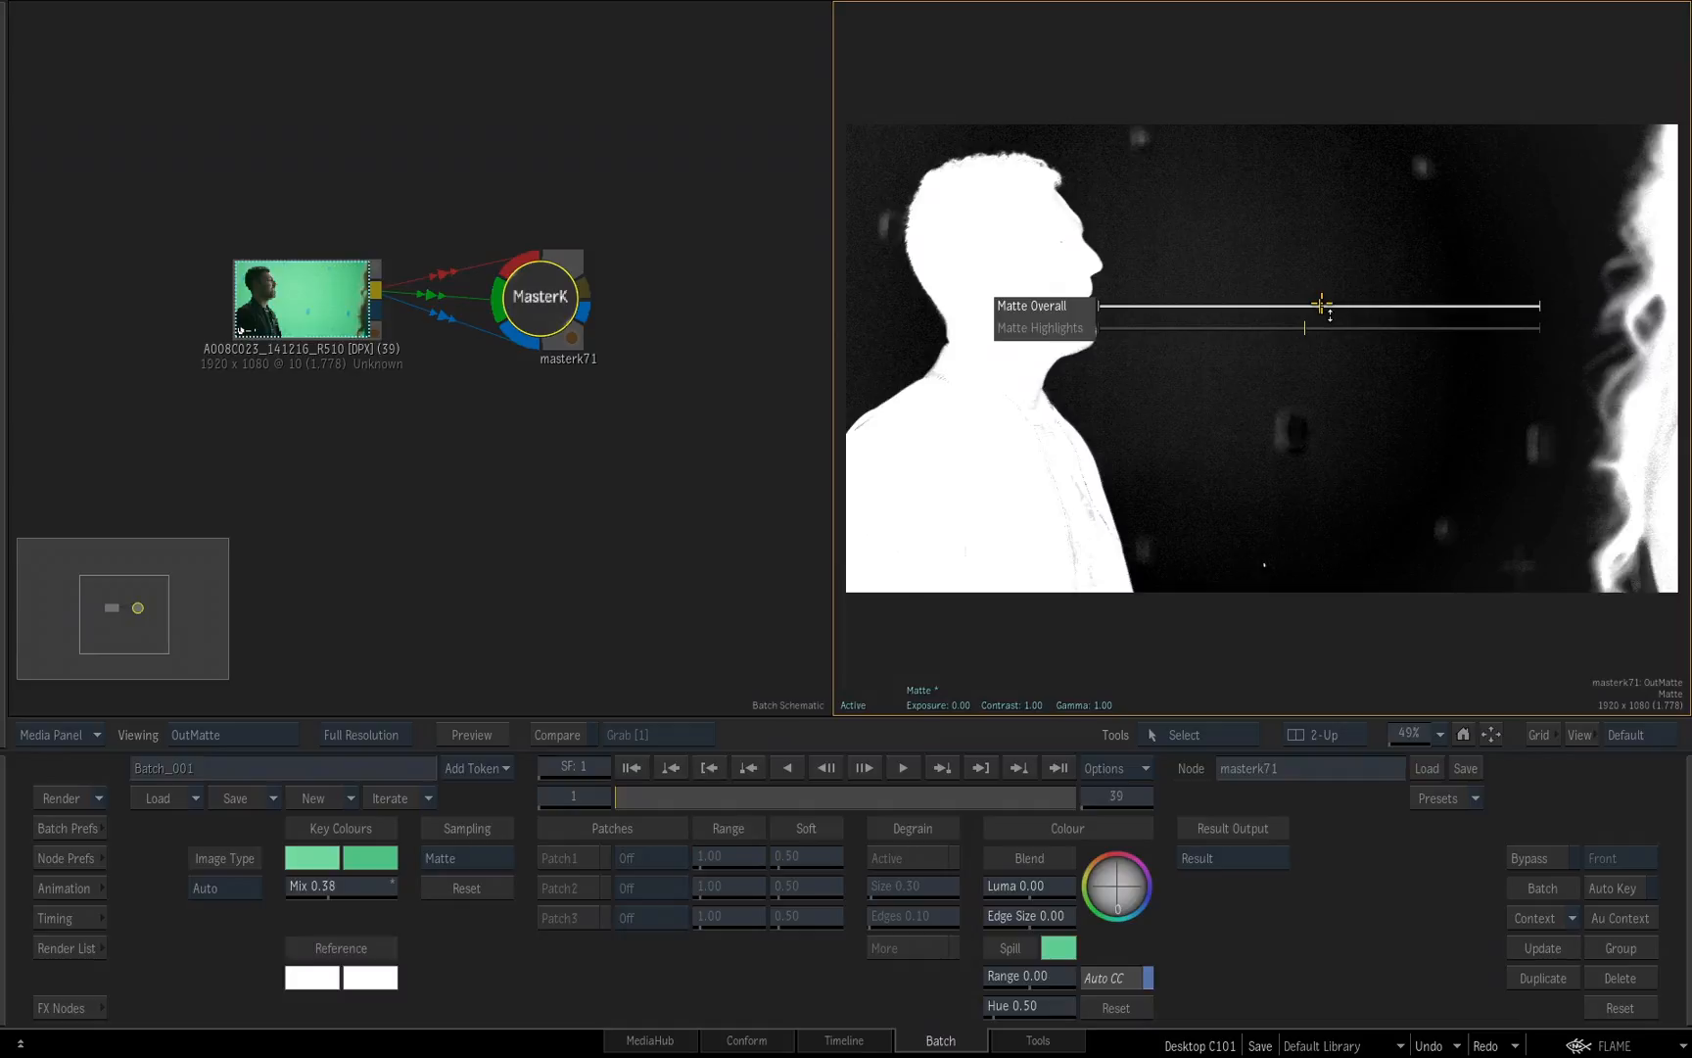
drag(1326, 304, 1326, 303)
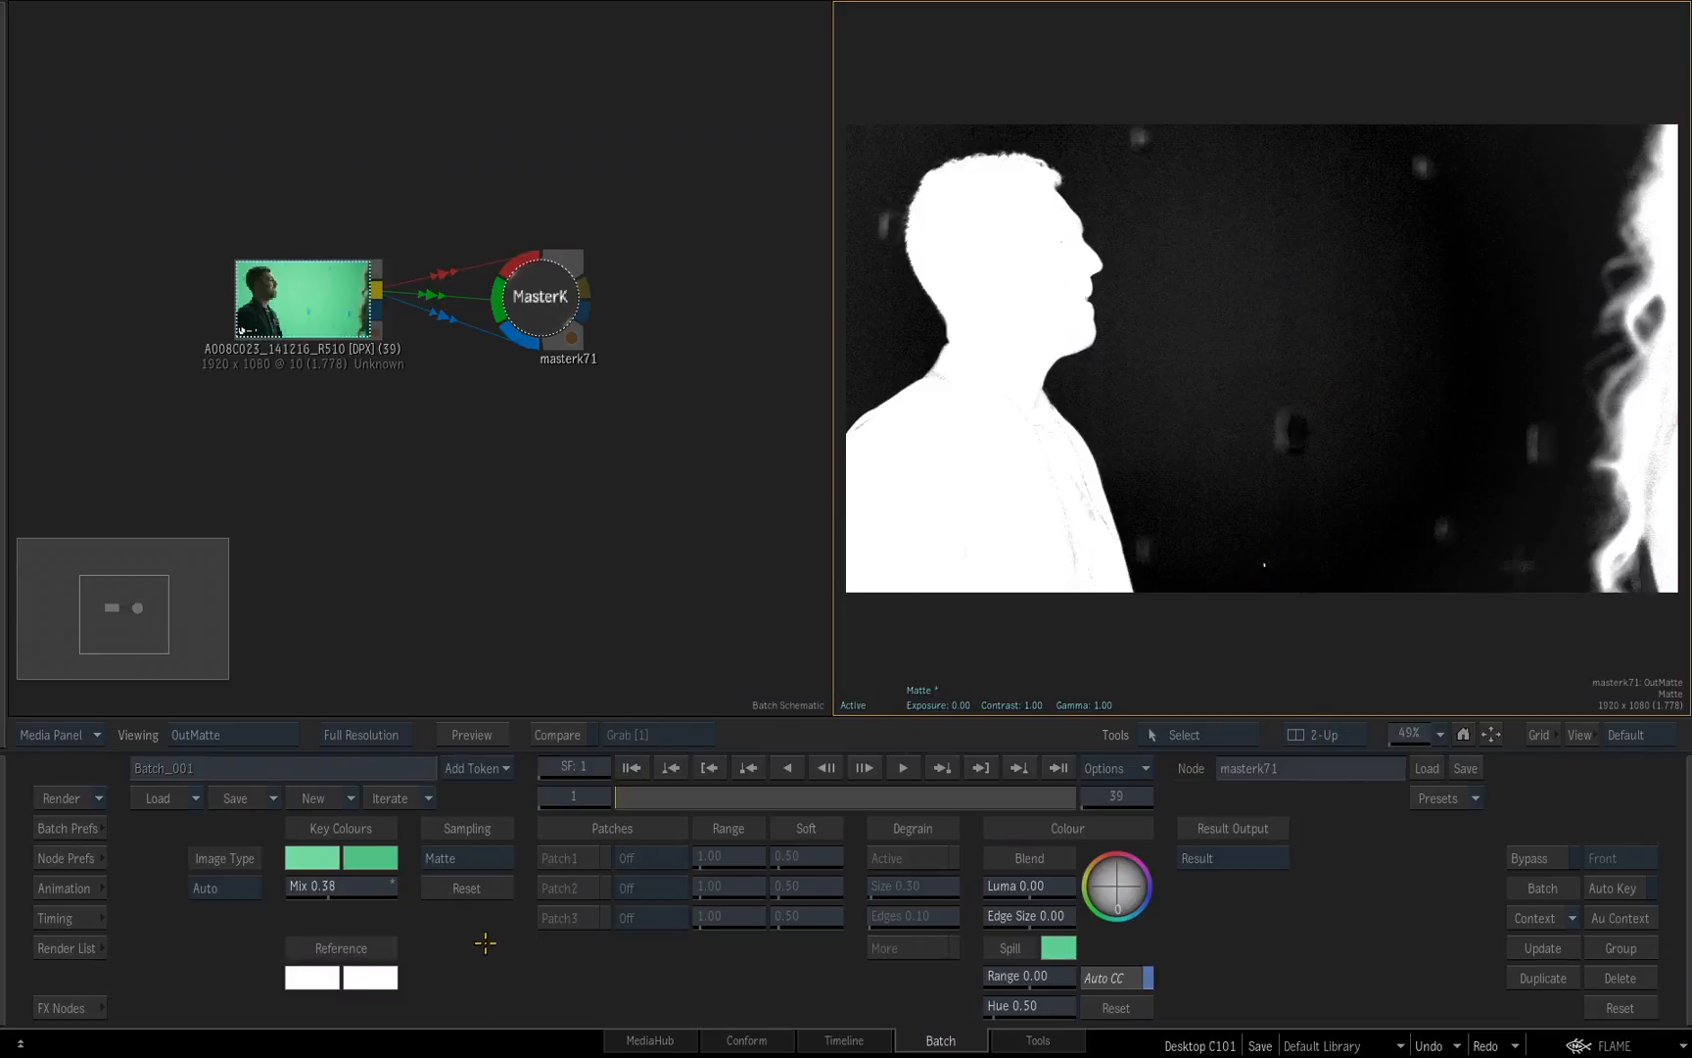
Set Sampling to Patch1 and sample several grey areas of the background to clean them to black in the matte.
click(502, 856)
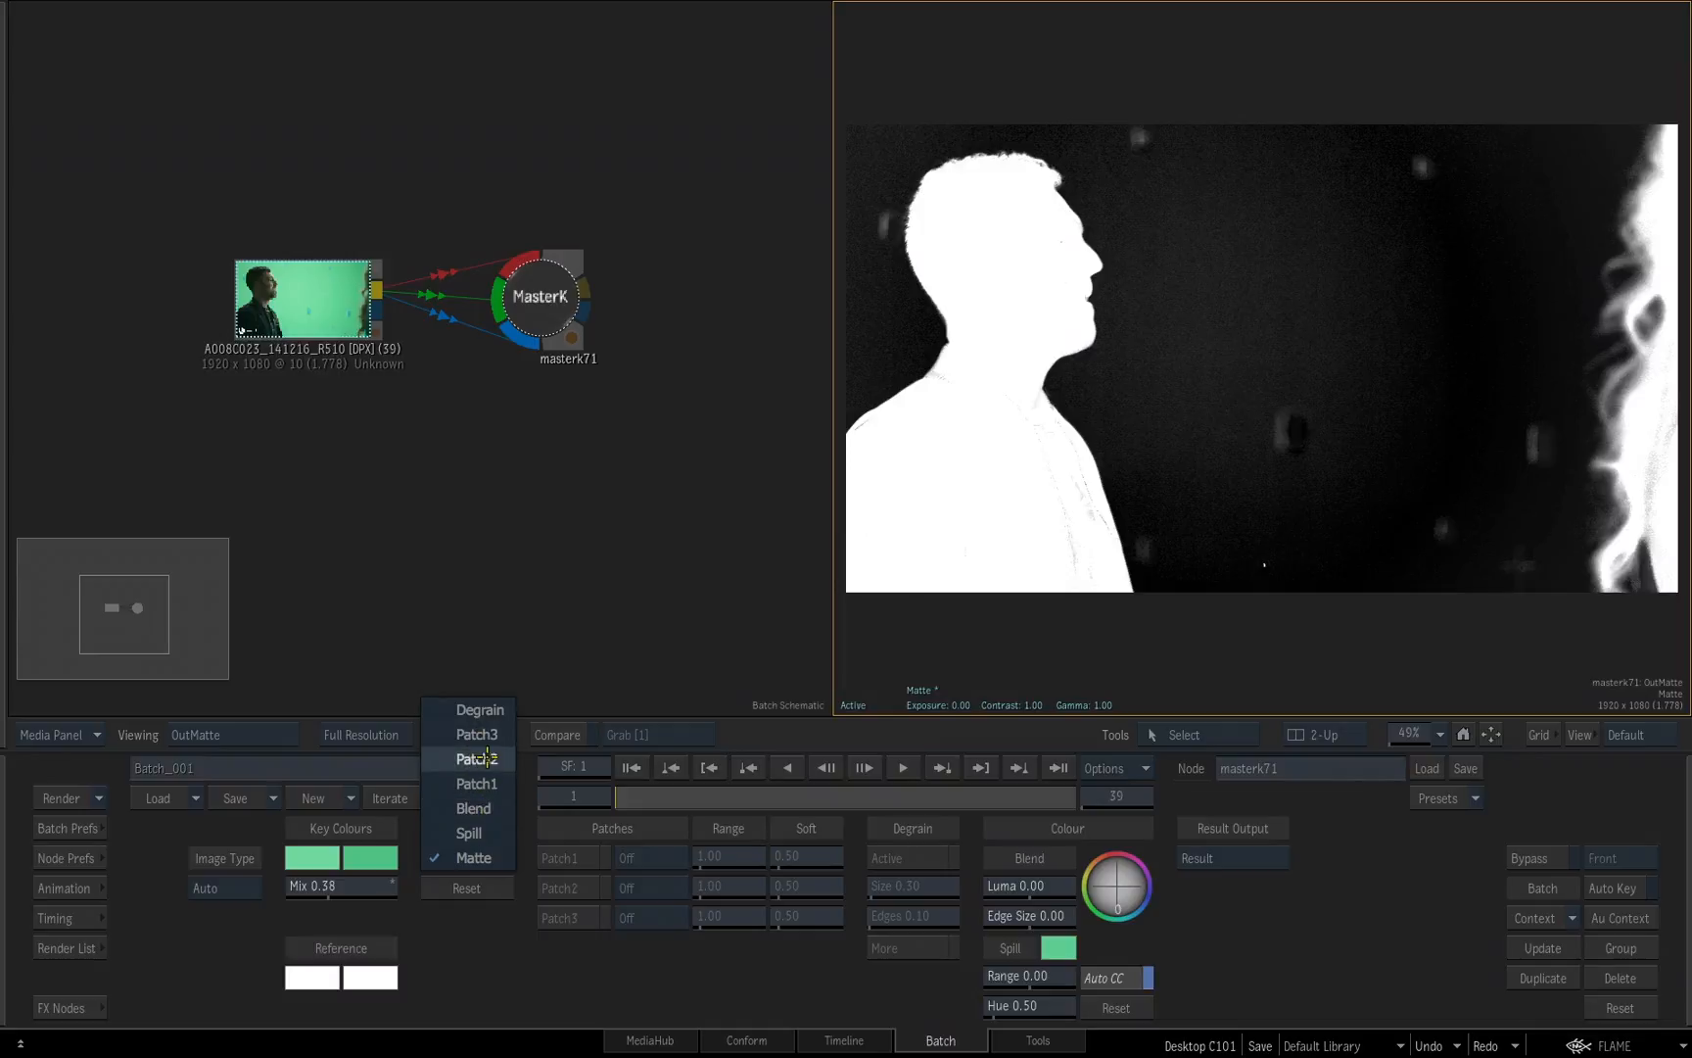
click(462, 782)
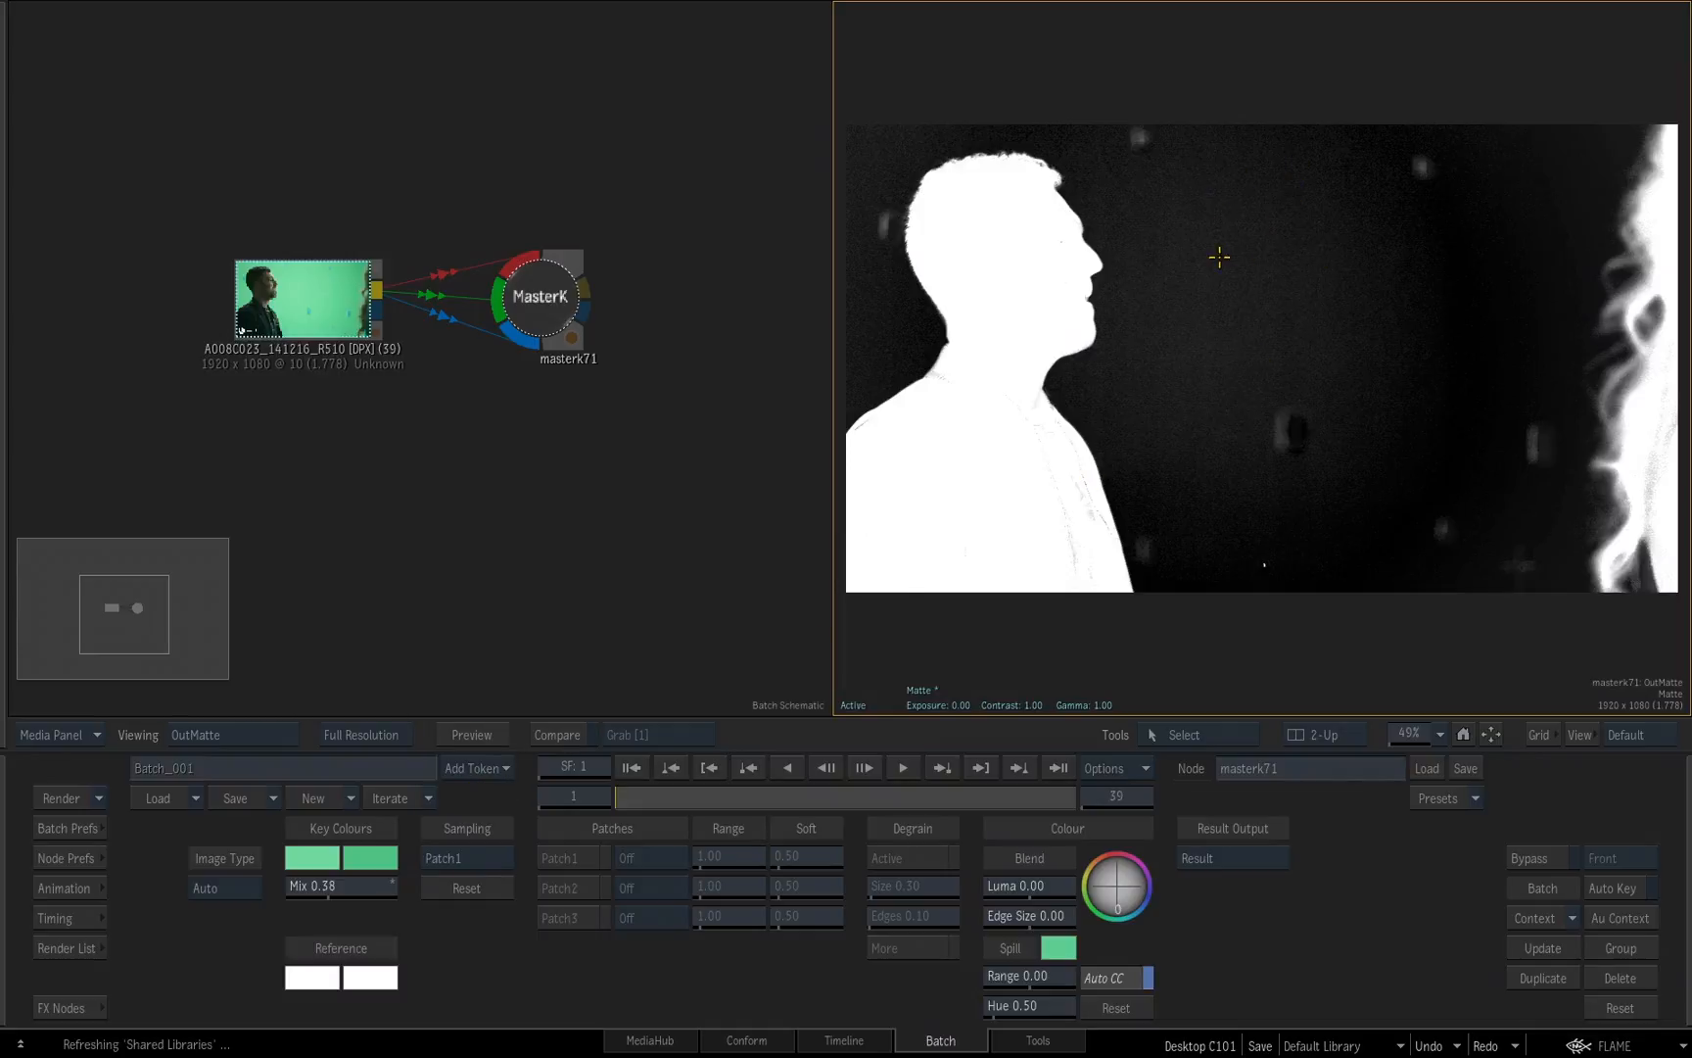
drag(1235, 167, 1369, 240)
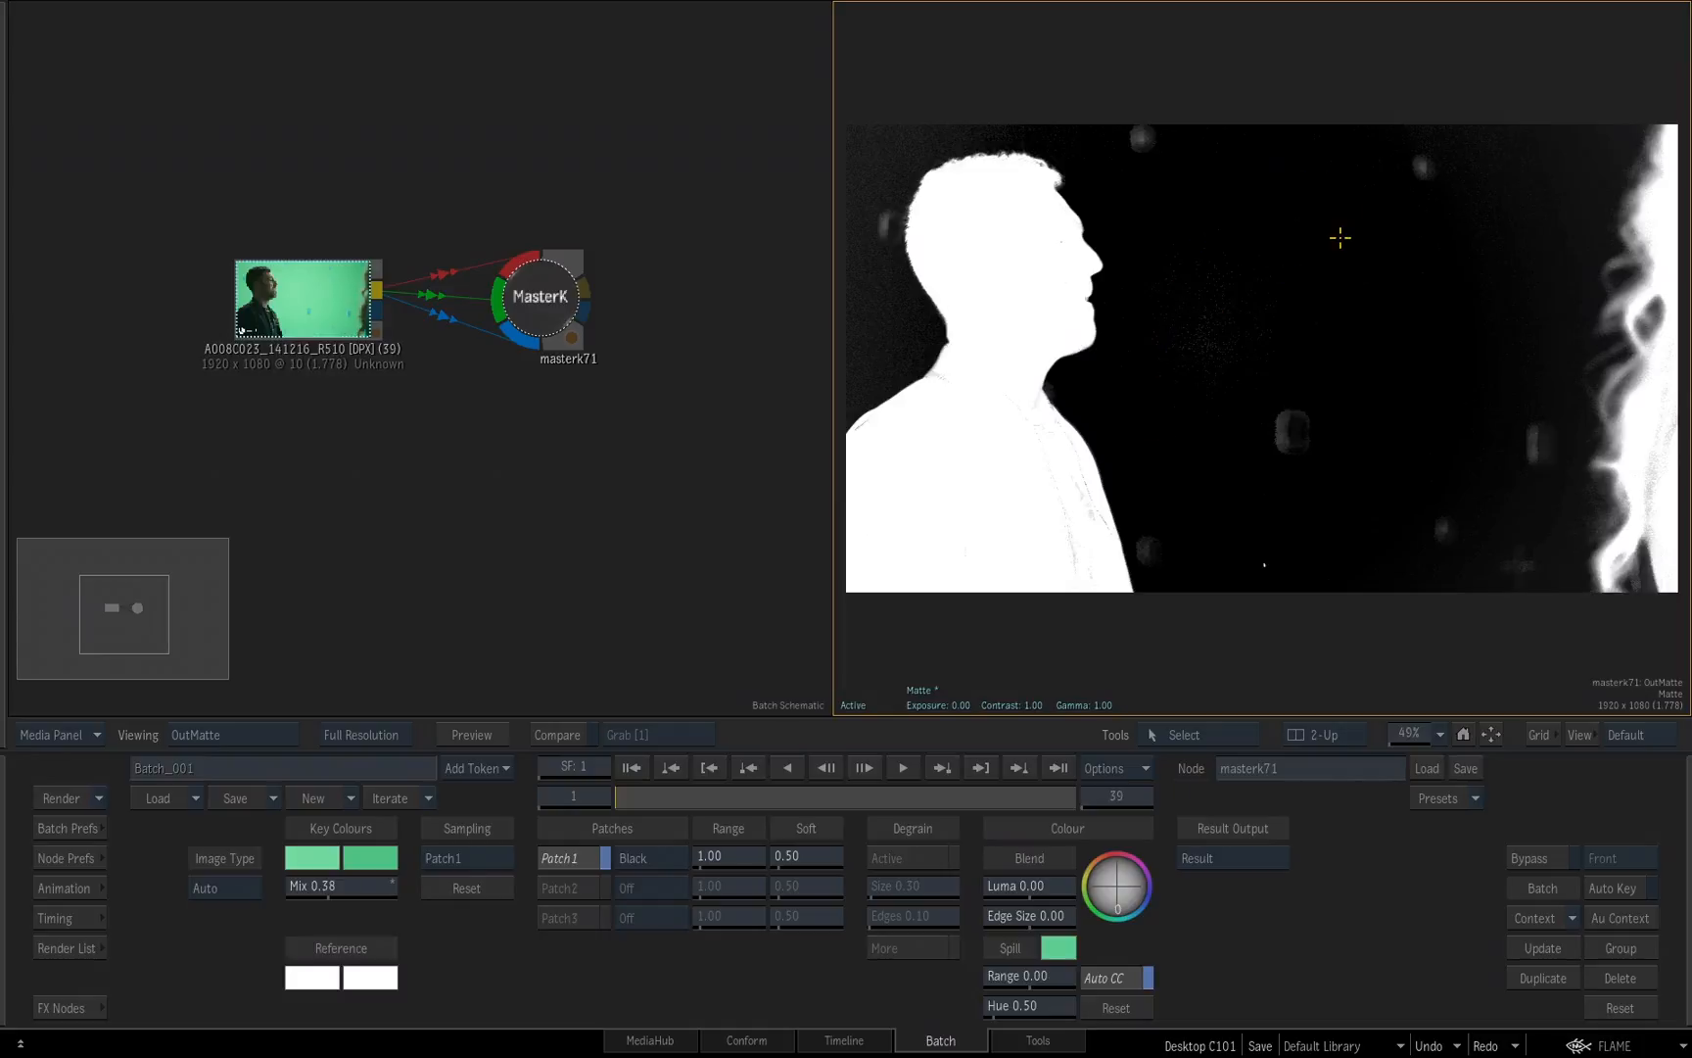
drag(1513, 323, 1548, 358)
drag(1566, 136, 1576, 155)
drag(1536, 524, 1570, 546)
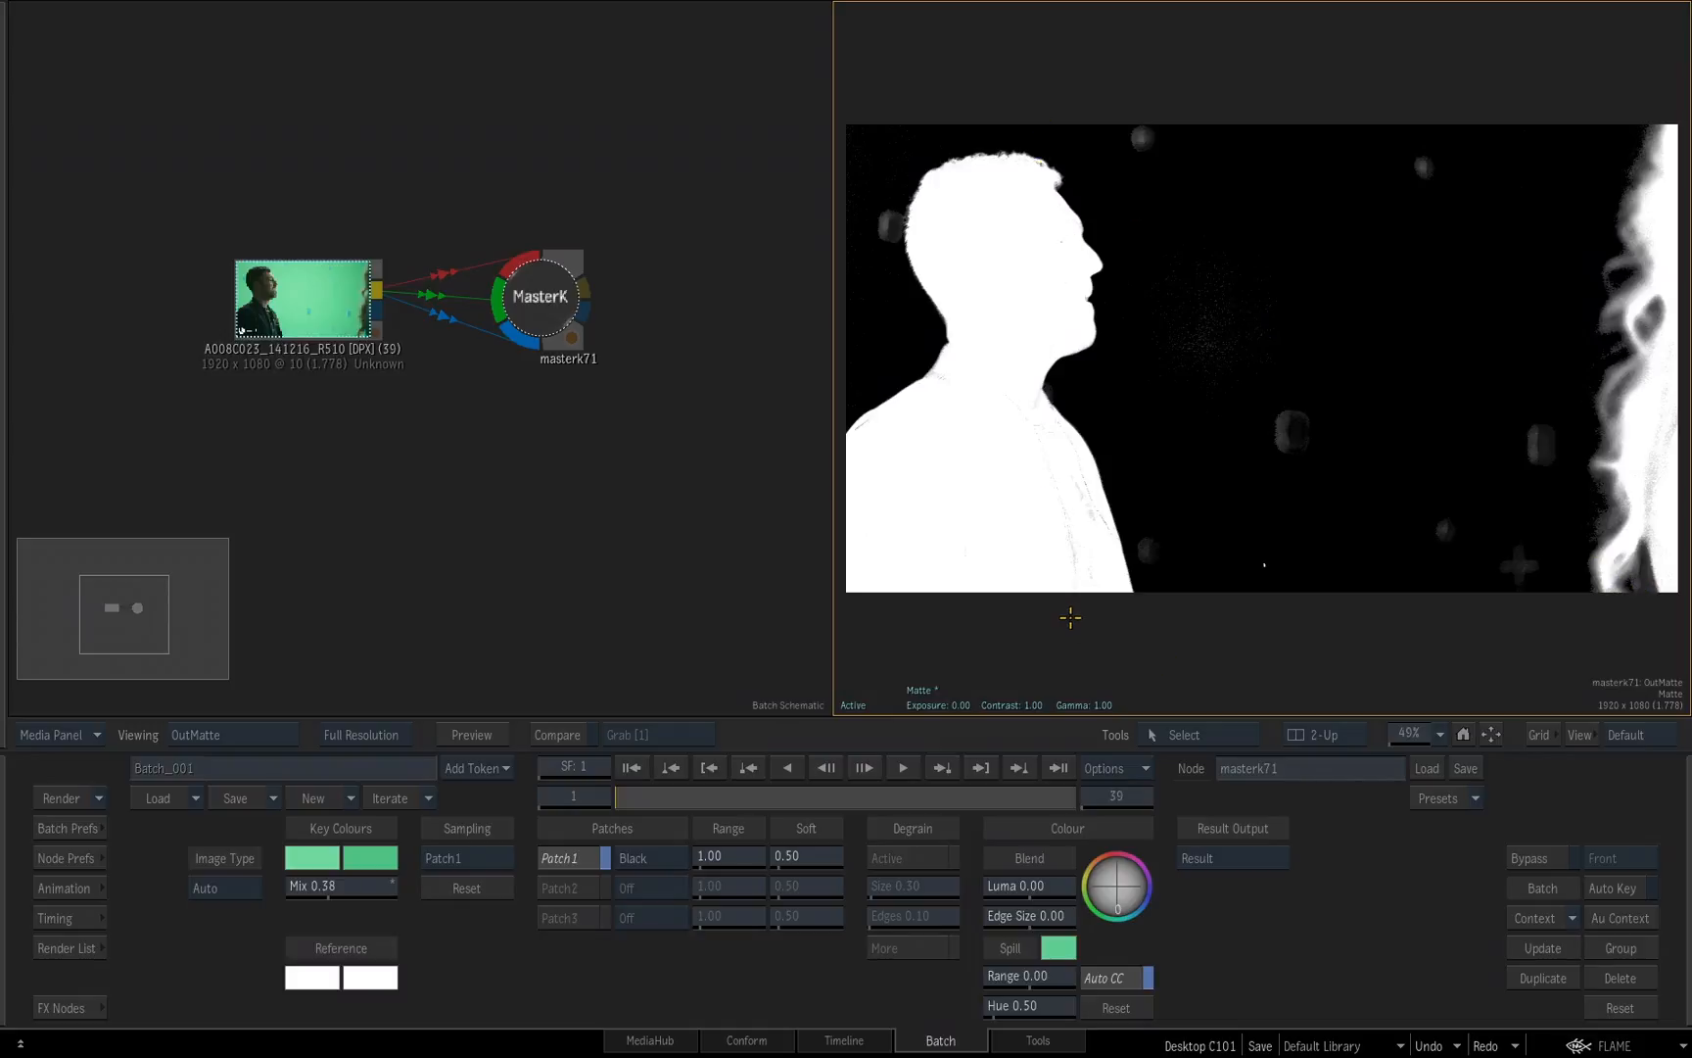
Set Sampling to Patch2 and sample the grey detail on the man's jacket to fill it with white.
click(474, 858)
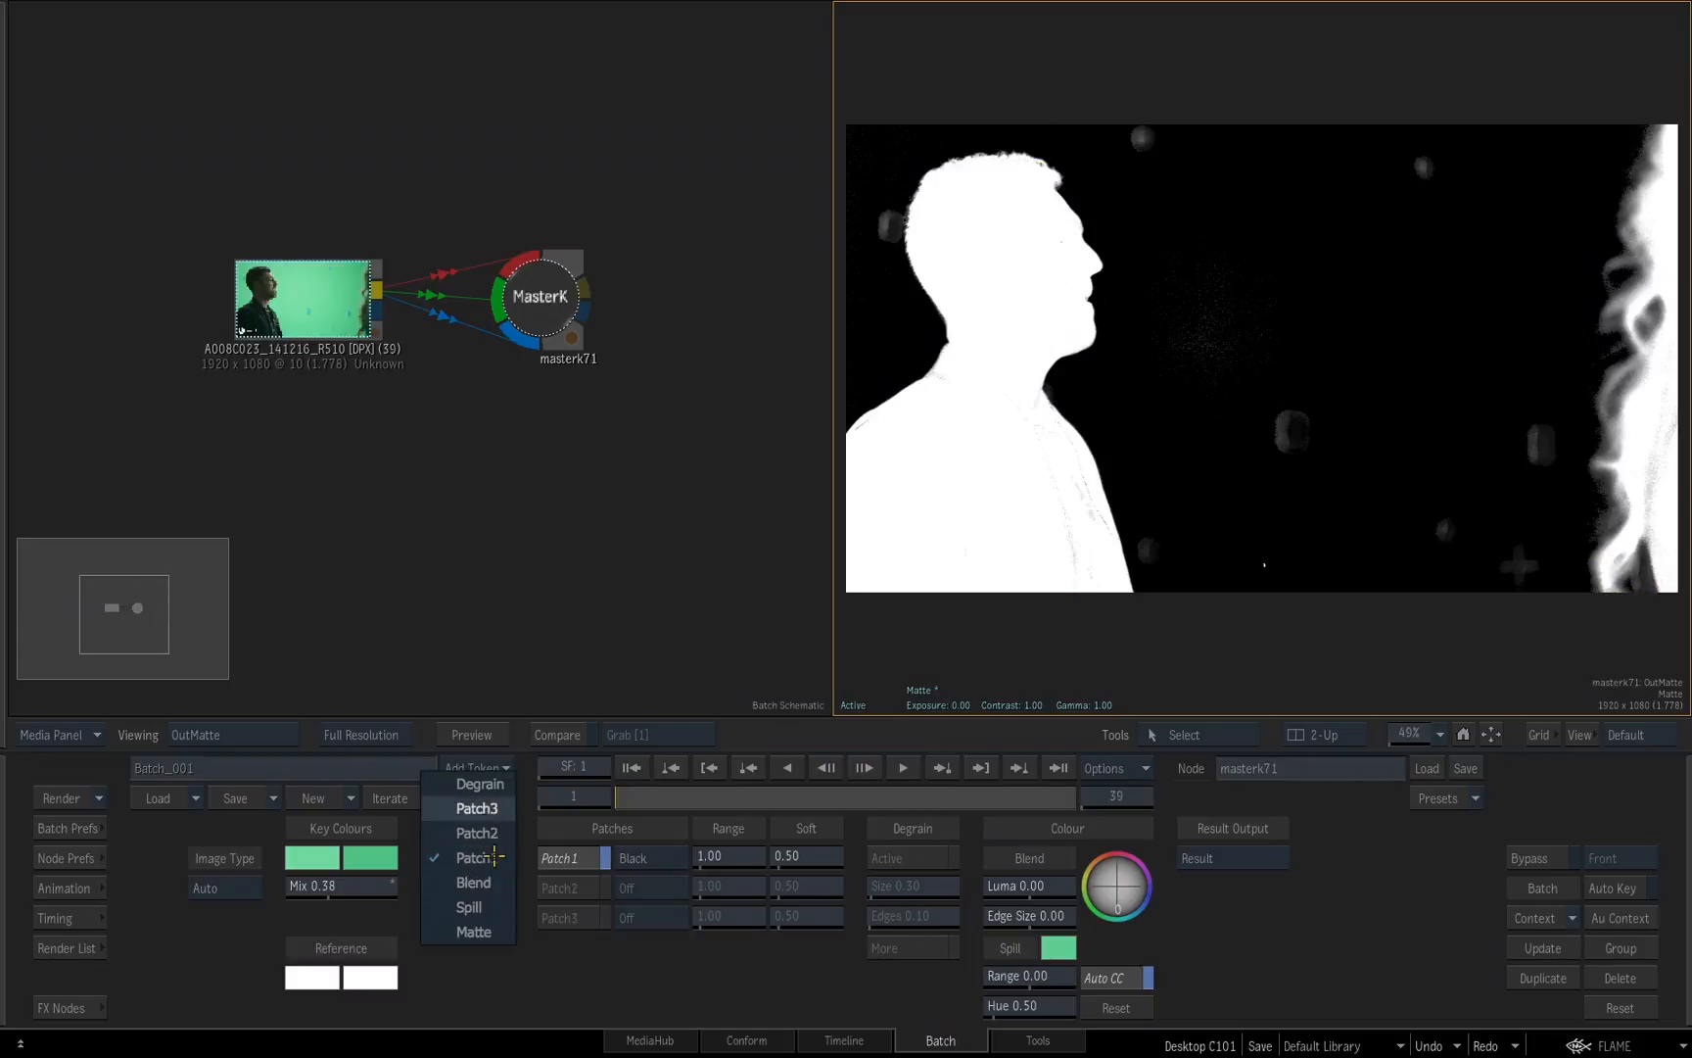
click(480, 832)
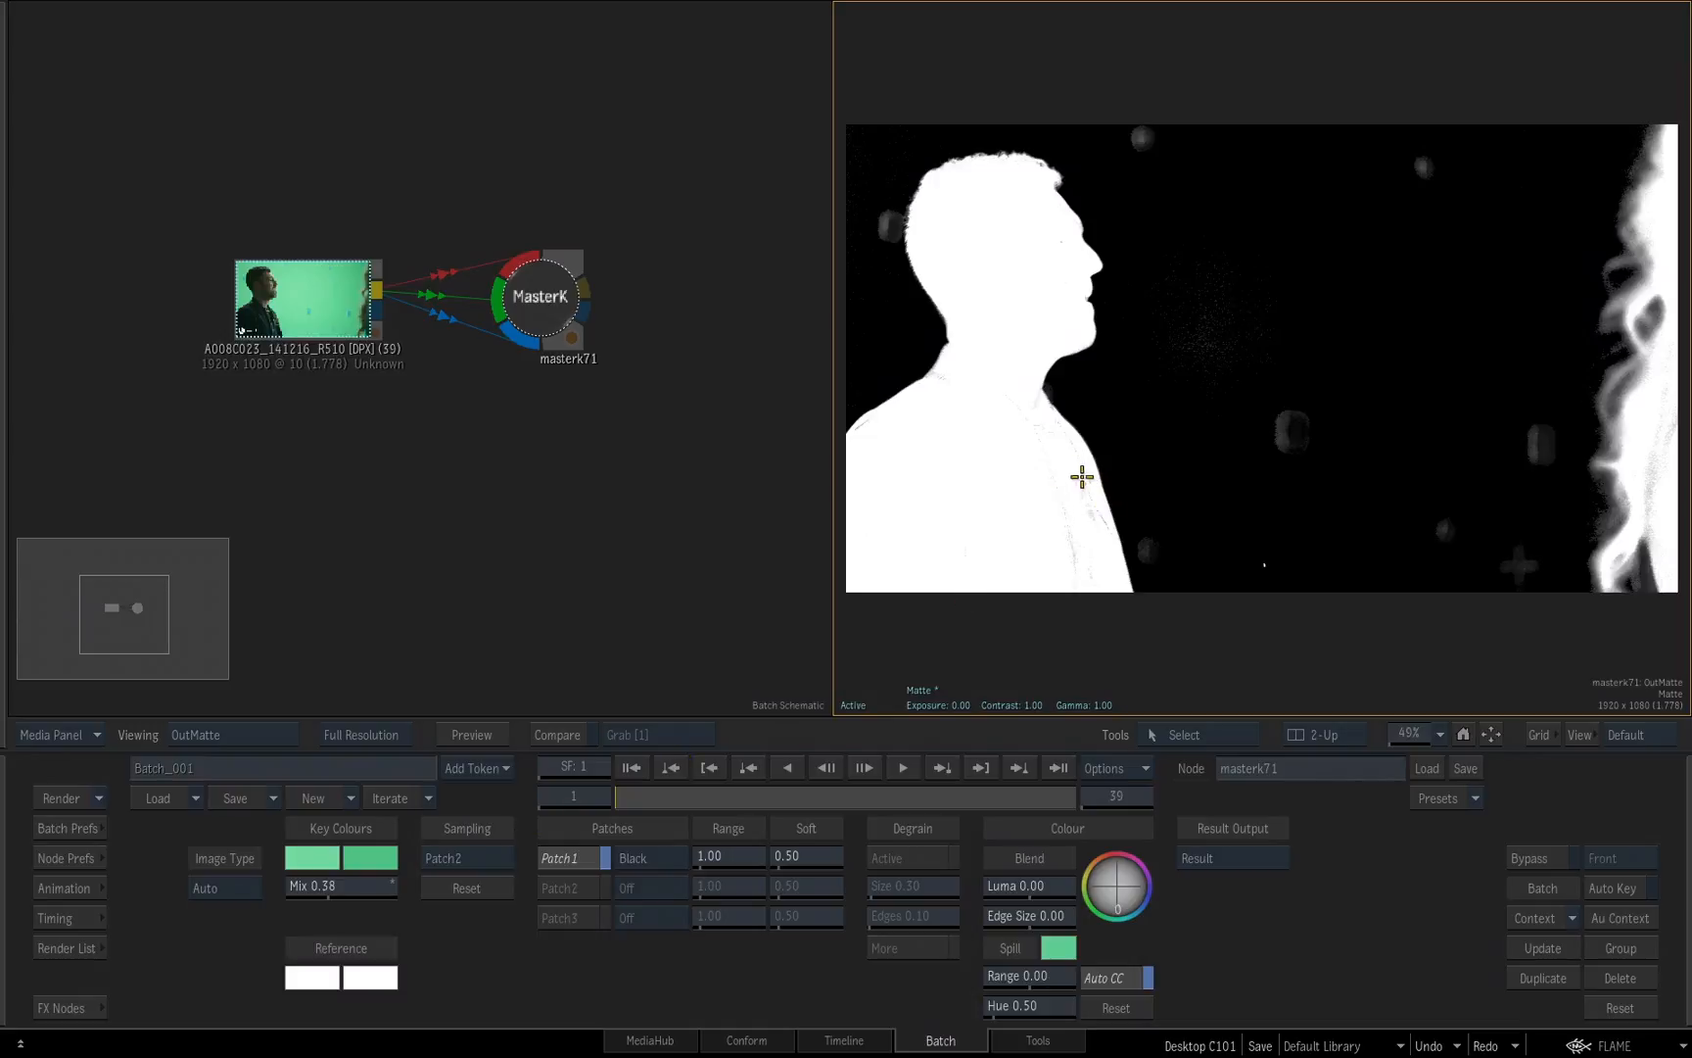
click(1072, 540)
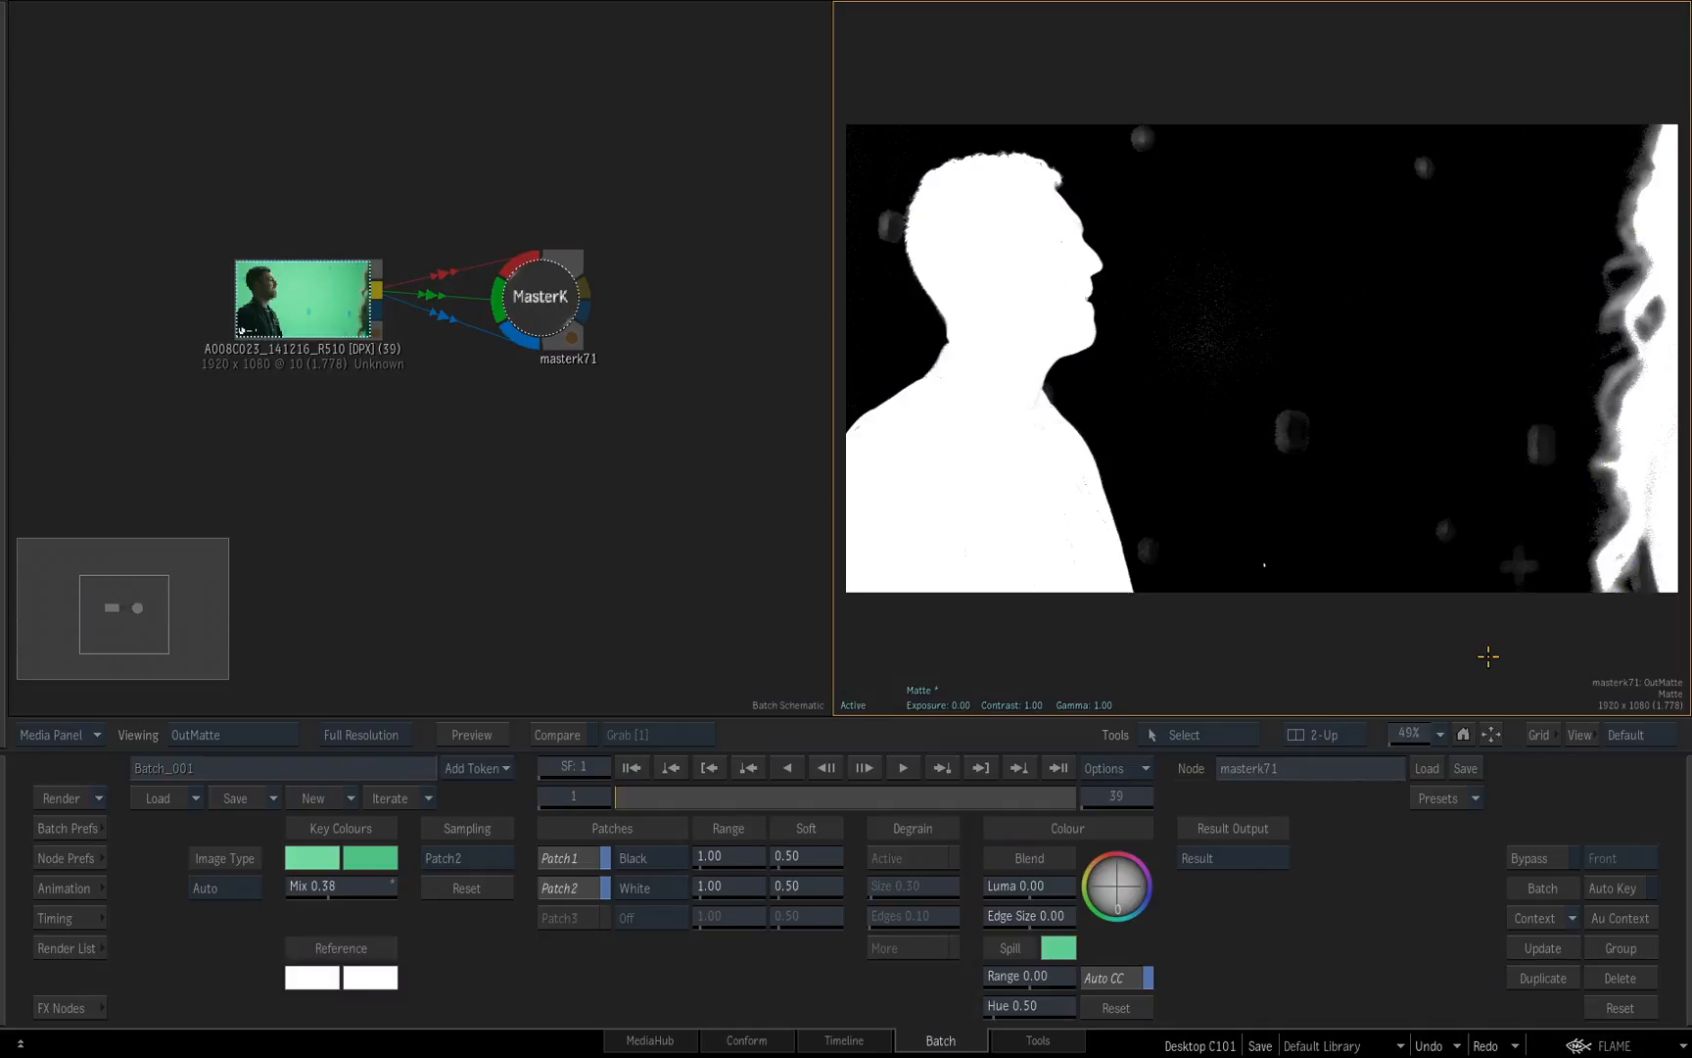
Delete the MasterK node, shift the clip node aside and show the original clip in the viewer.
drag(554, 291, 554, 197)
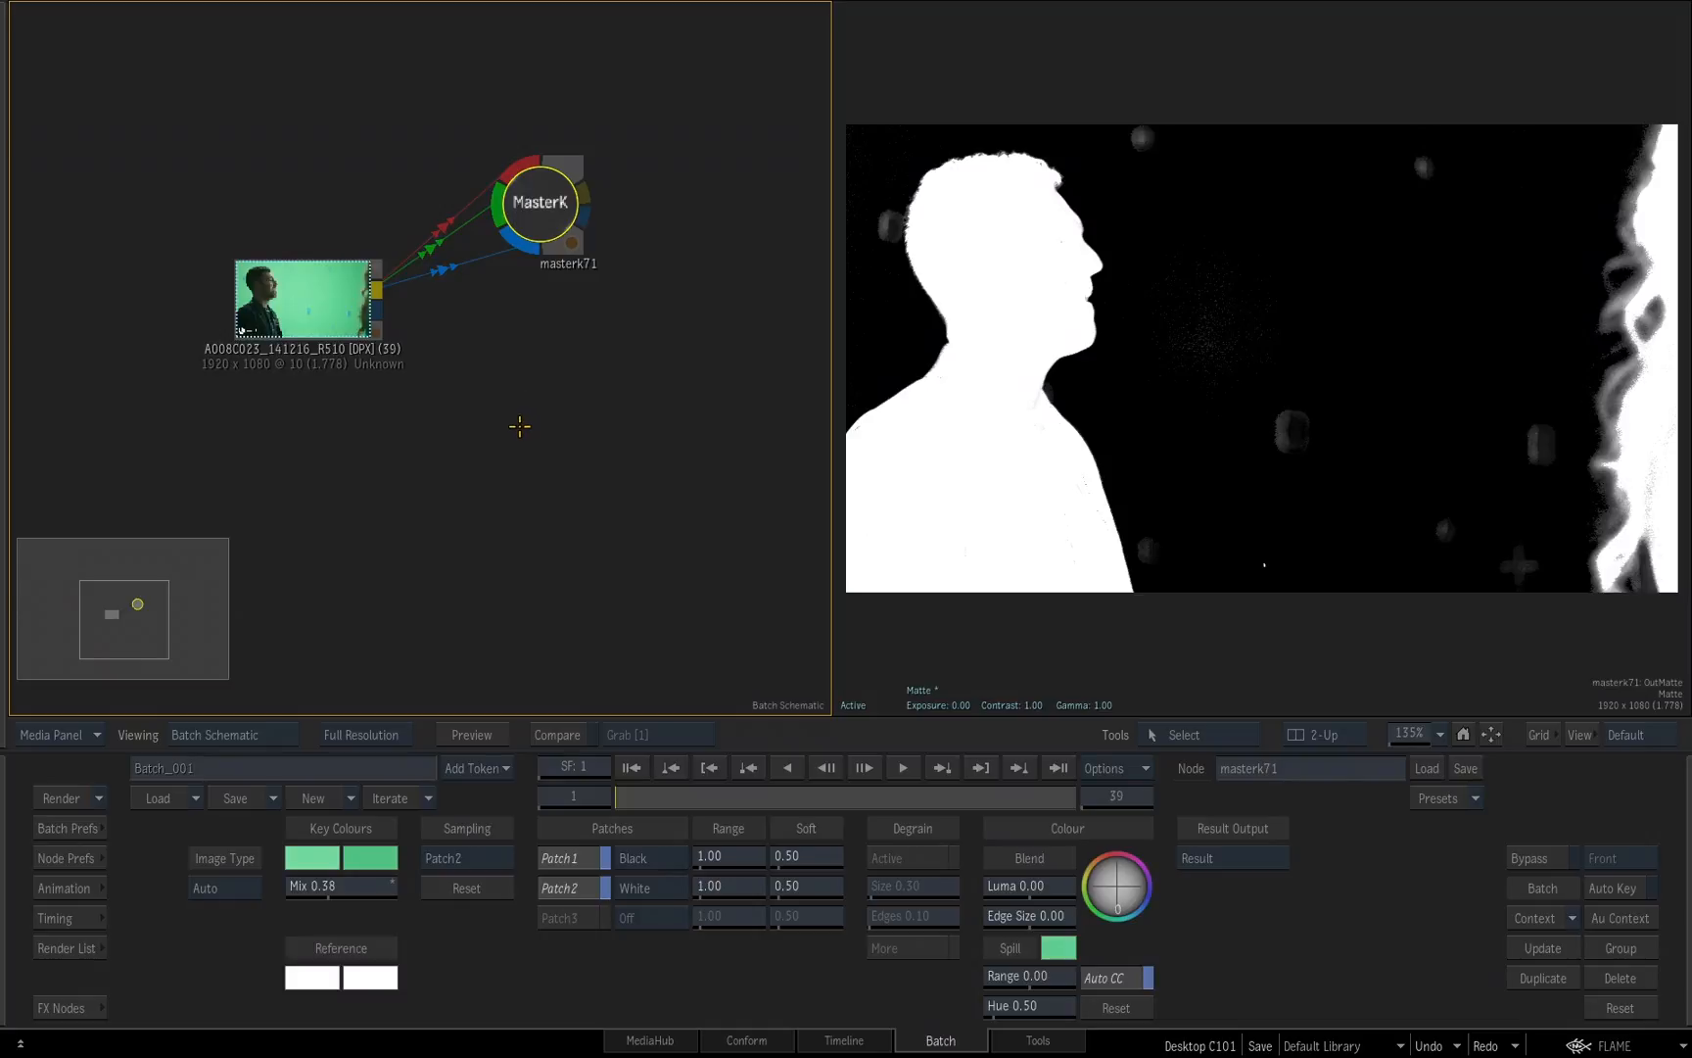
drag(551, 177, 585, 1052)
drag(306, 305, 199, 313)
click(1348, 393)
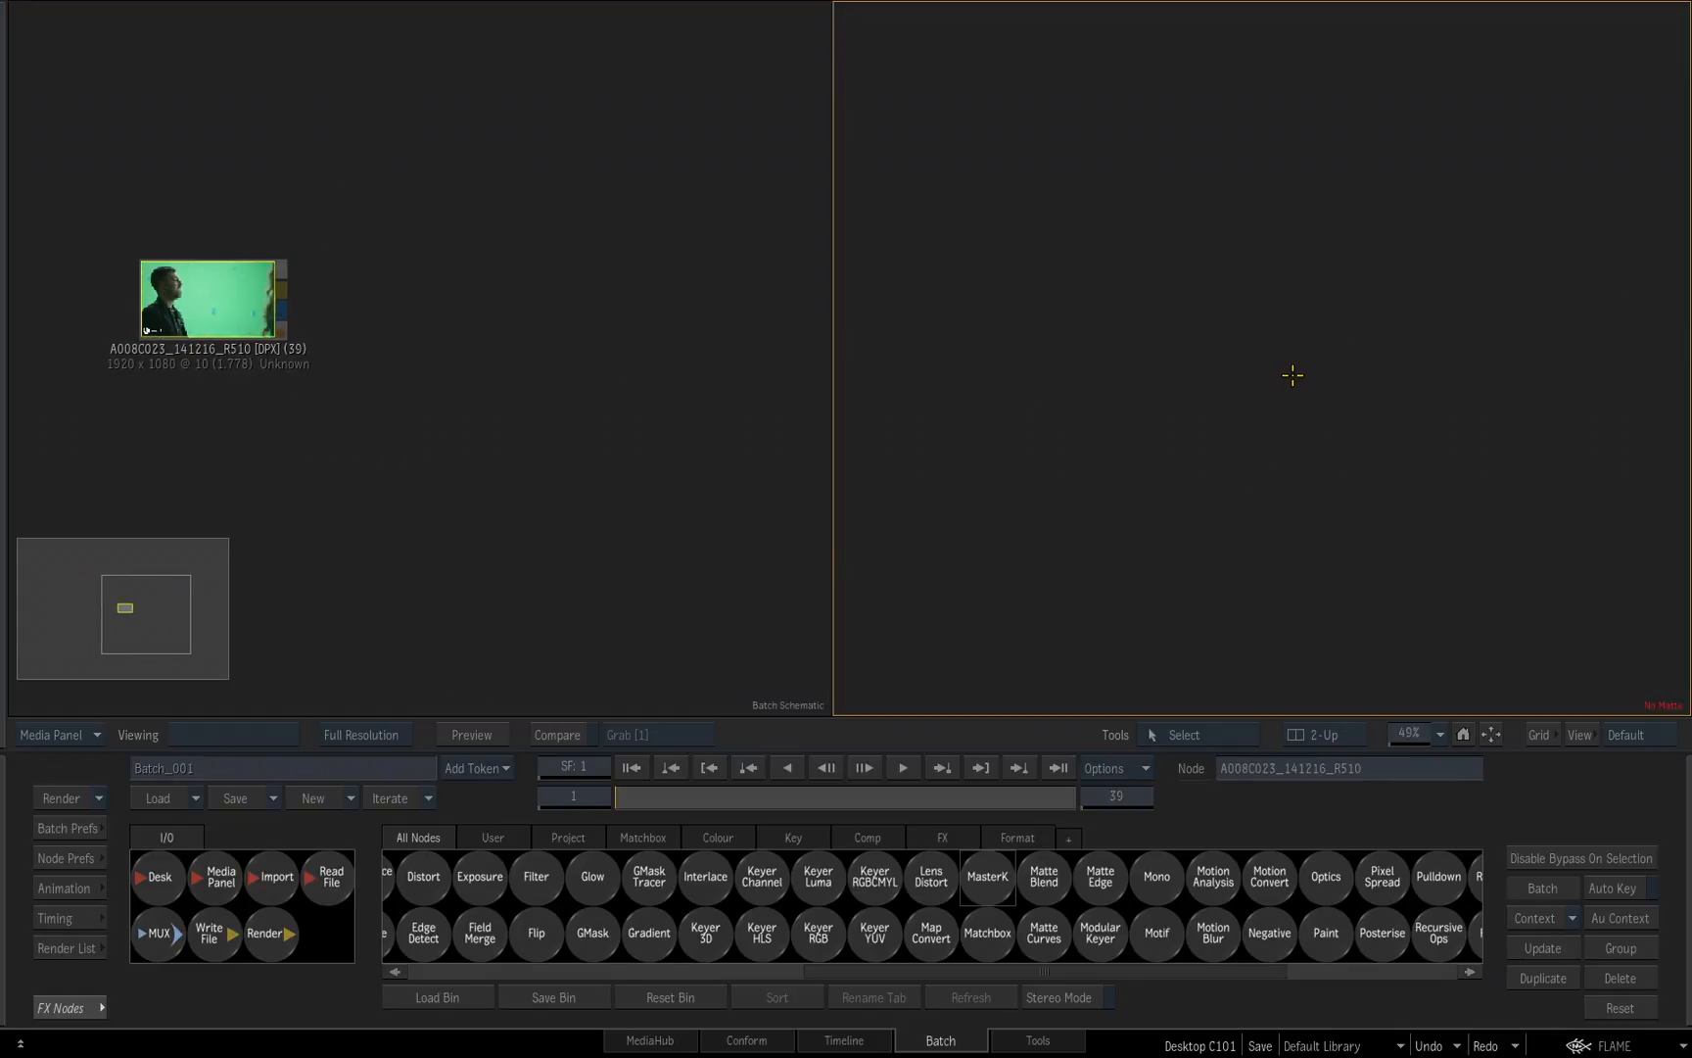
key(F4)
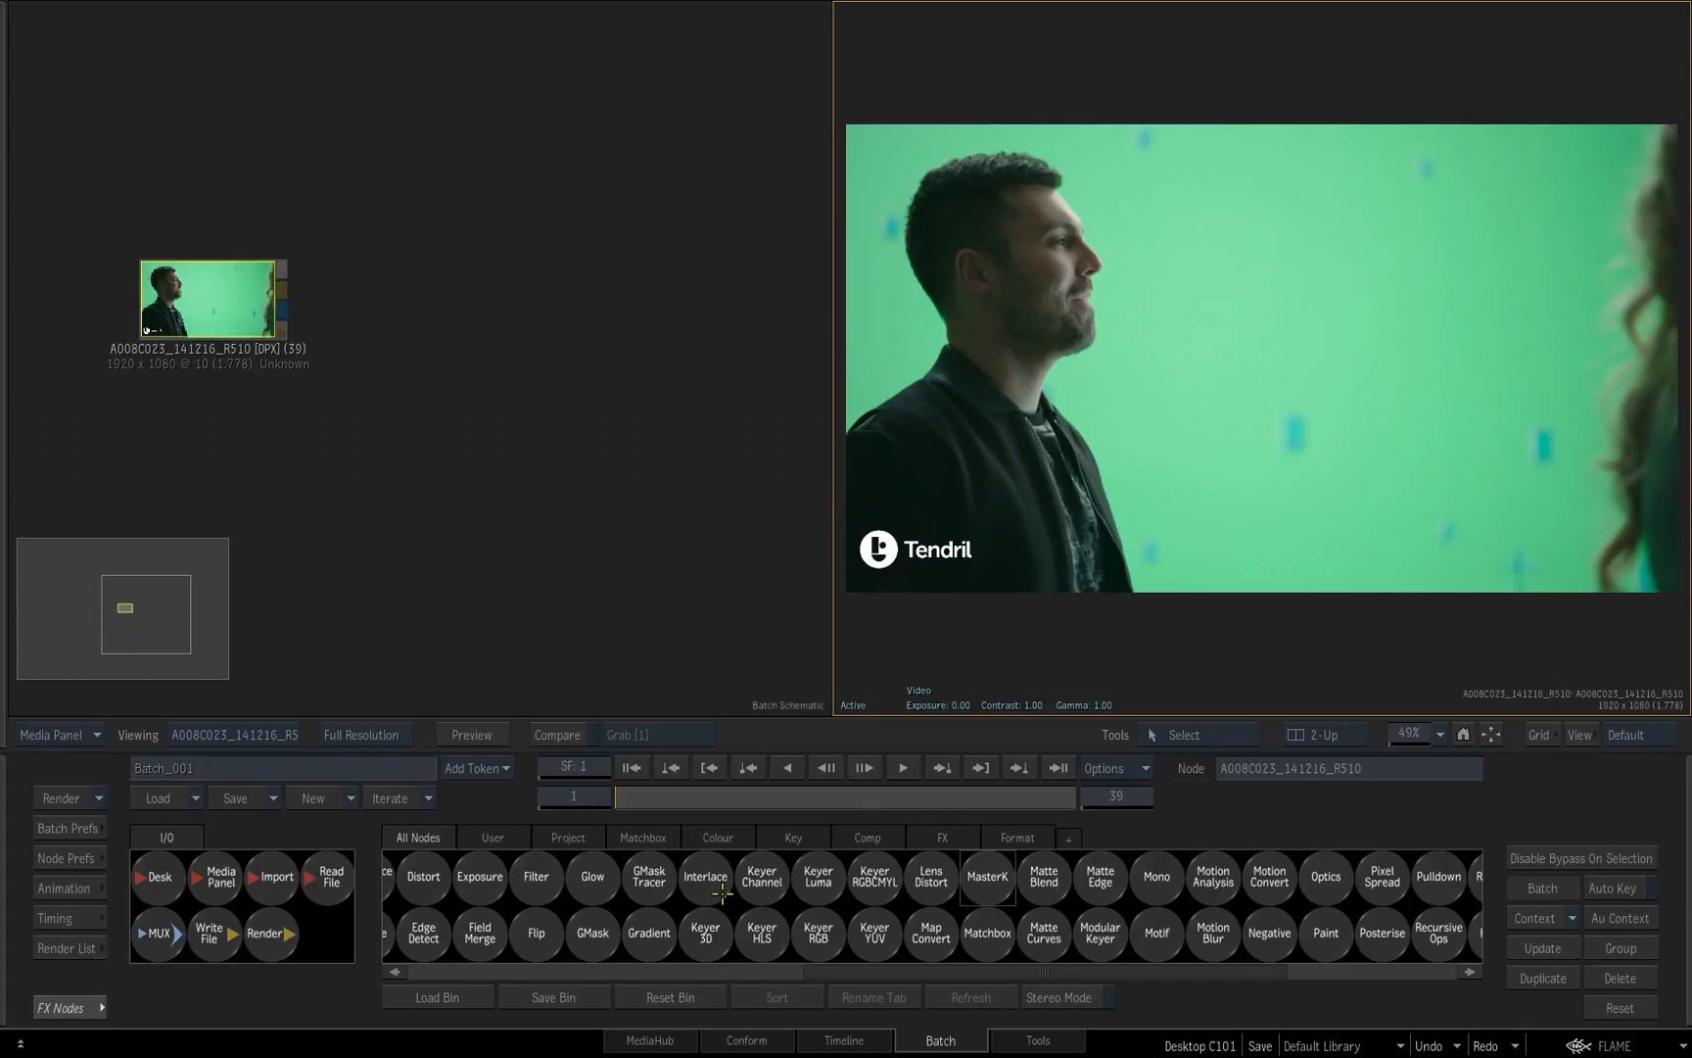
Add a GMask Tracer node to the schematic and connect the green-screen clip to its Front input.
key(g)
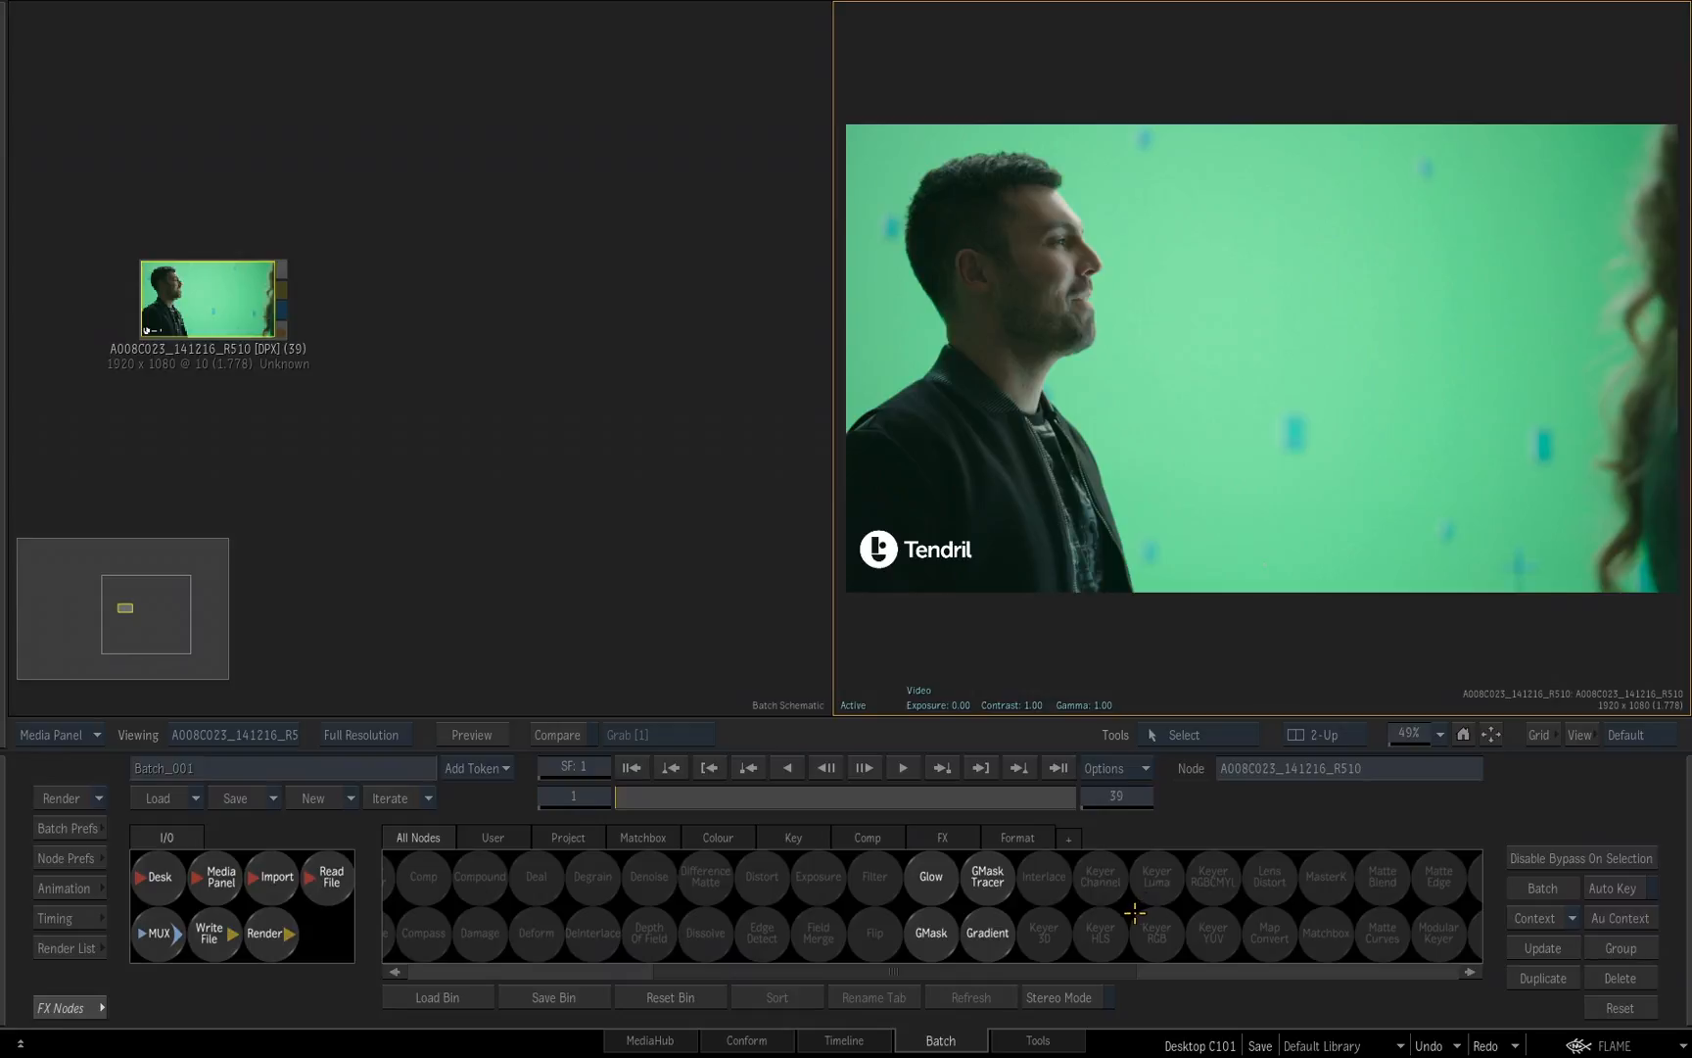
drag(987, 877, 409, 306)
key(shift)
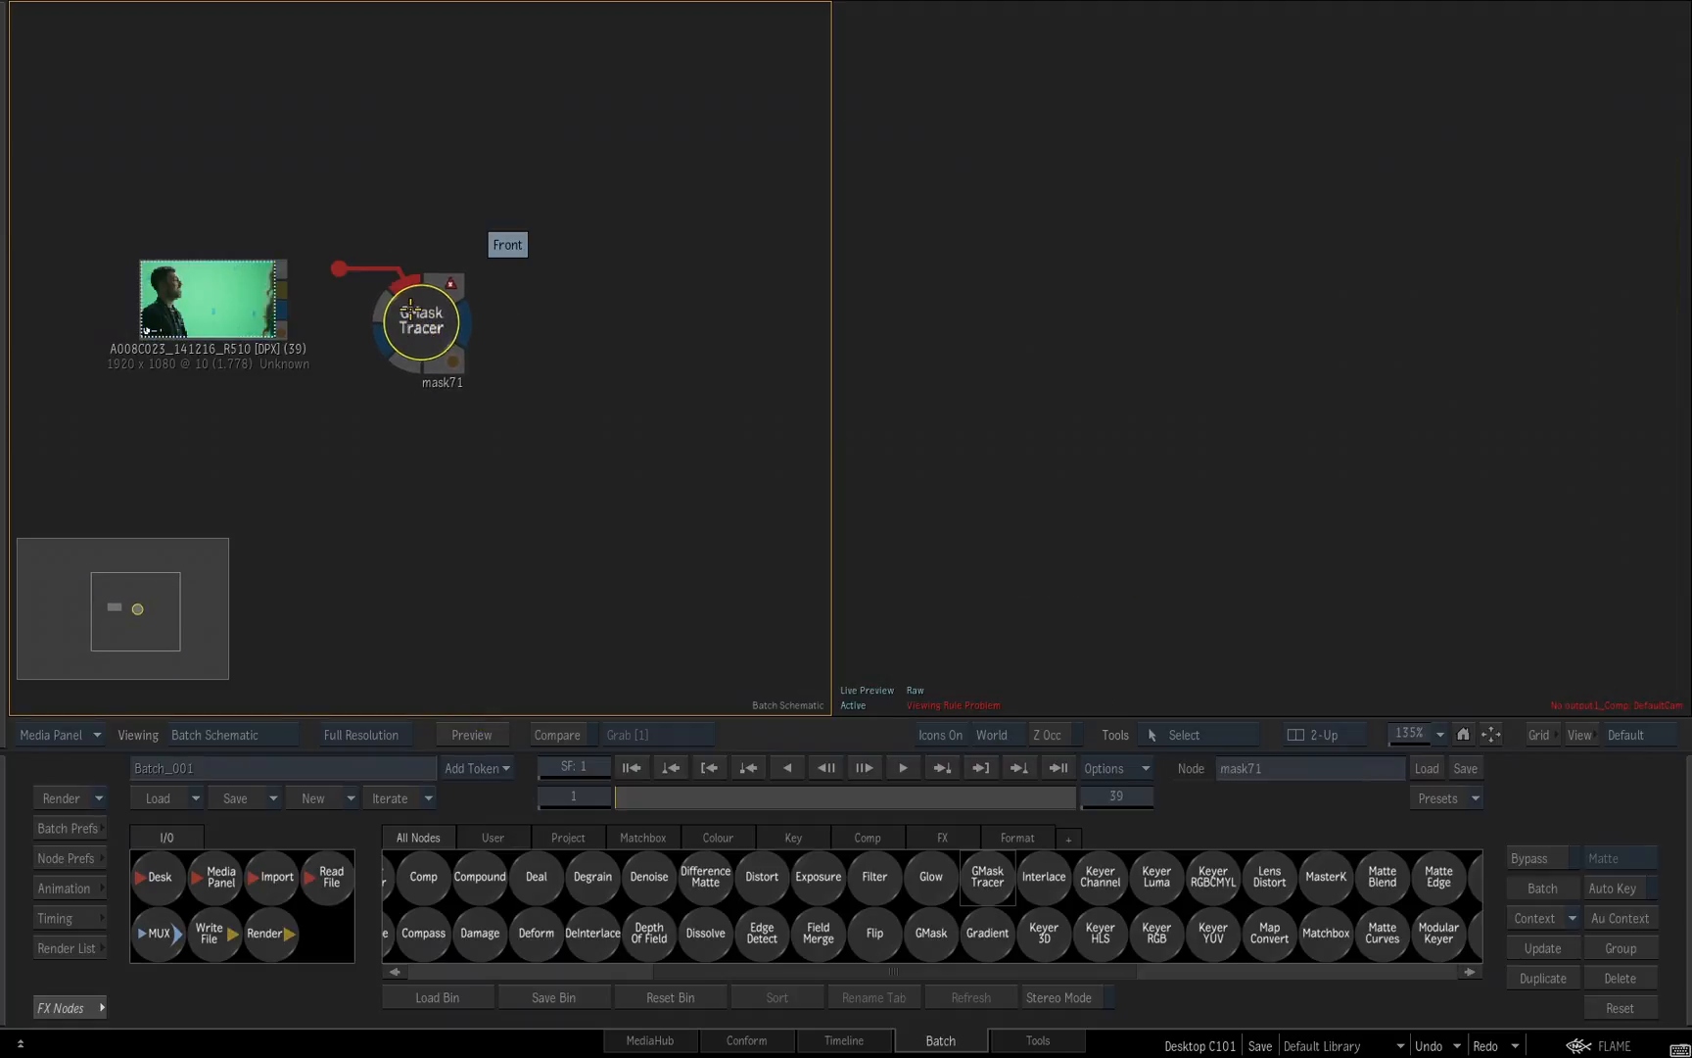
drag(410, 307, 476, 301)
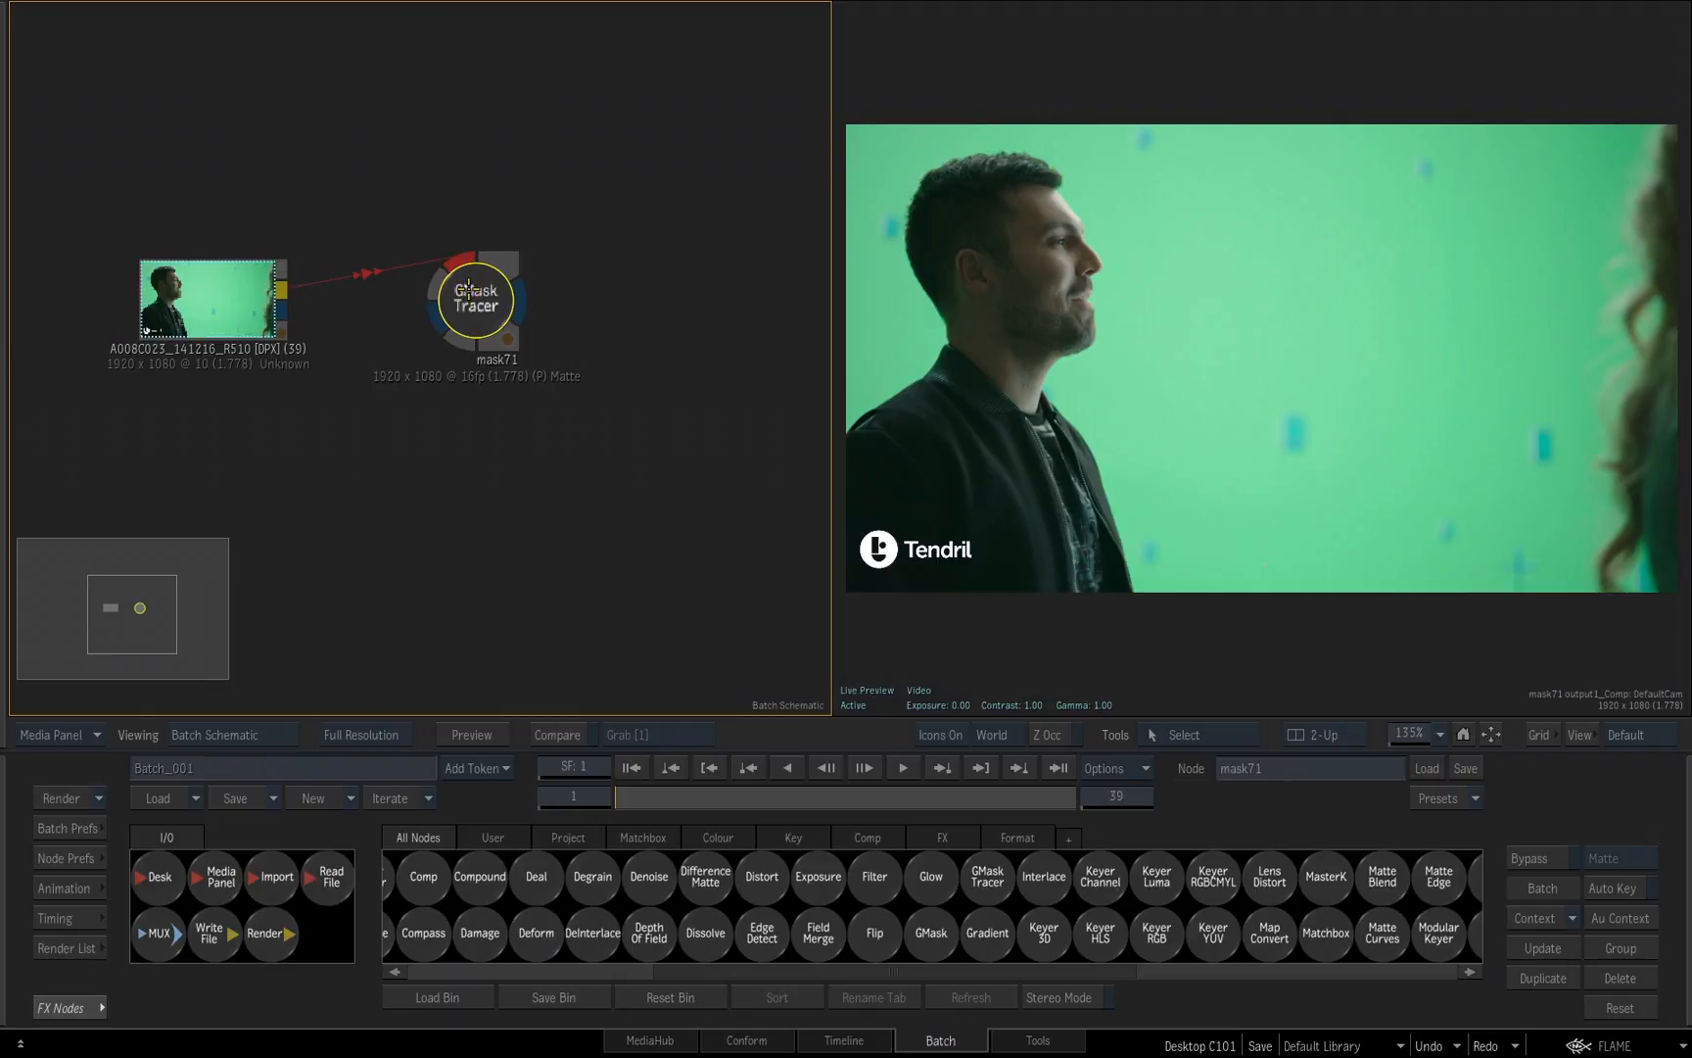
drag(468, 290, 463, 288)
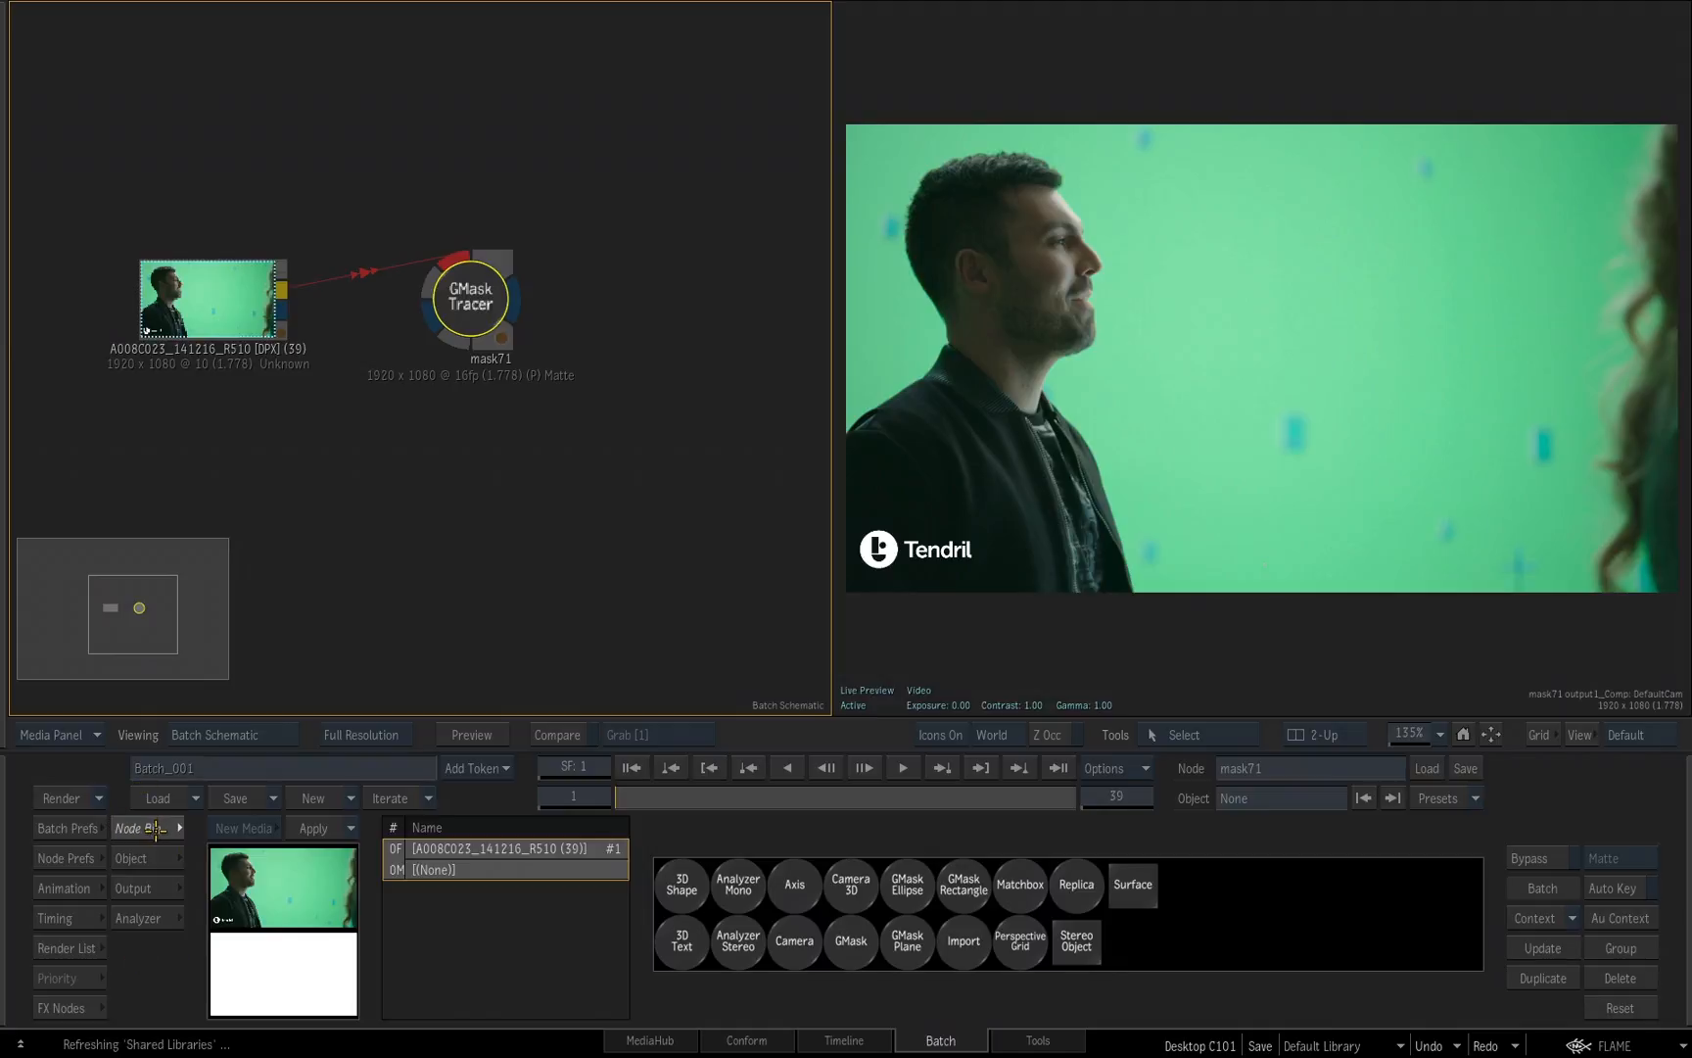
Examine the GMask Tracer's Object, Output and Analyzer settings, then return to its Node Bin.
click(145, 859)
click(153, 889)
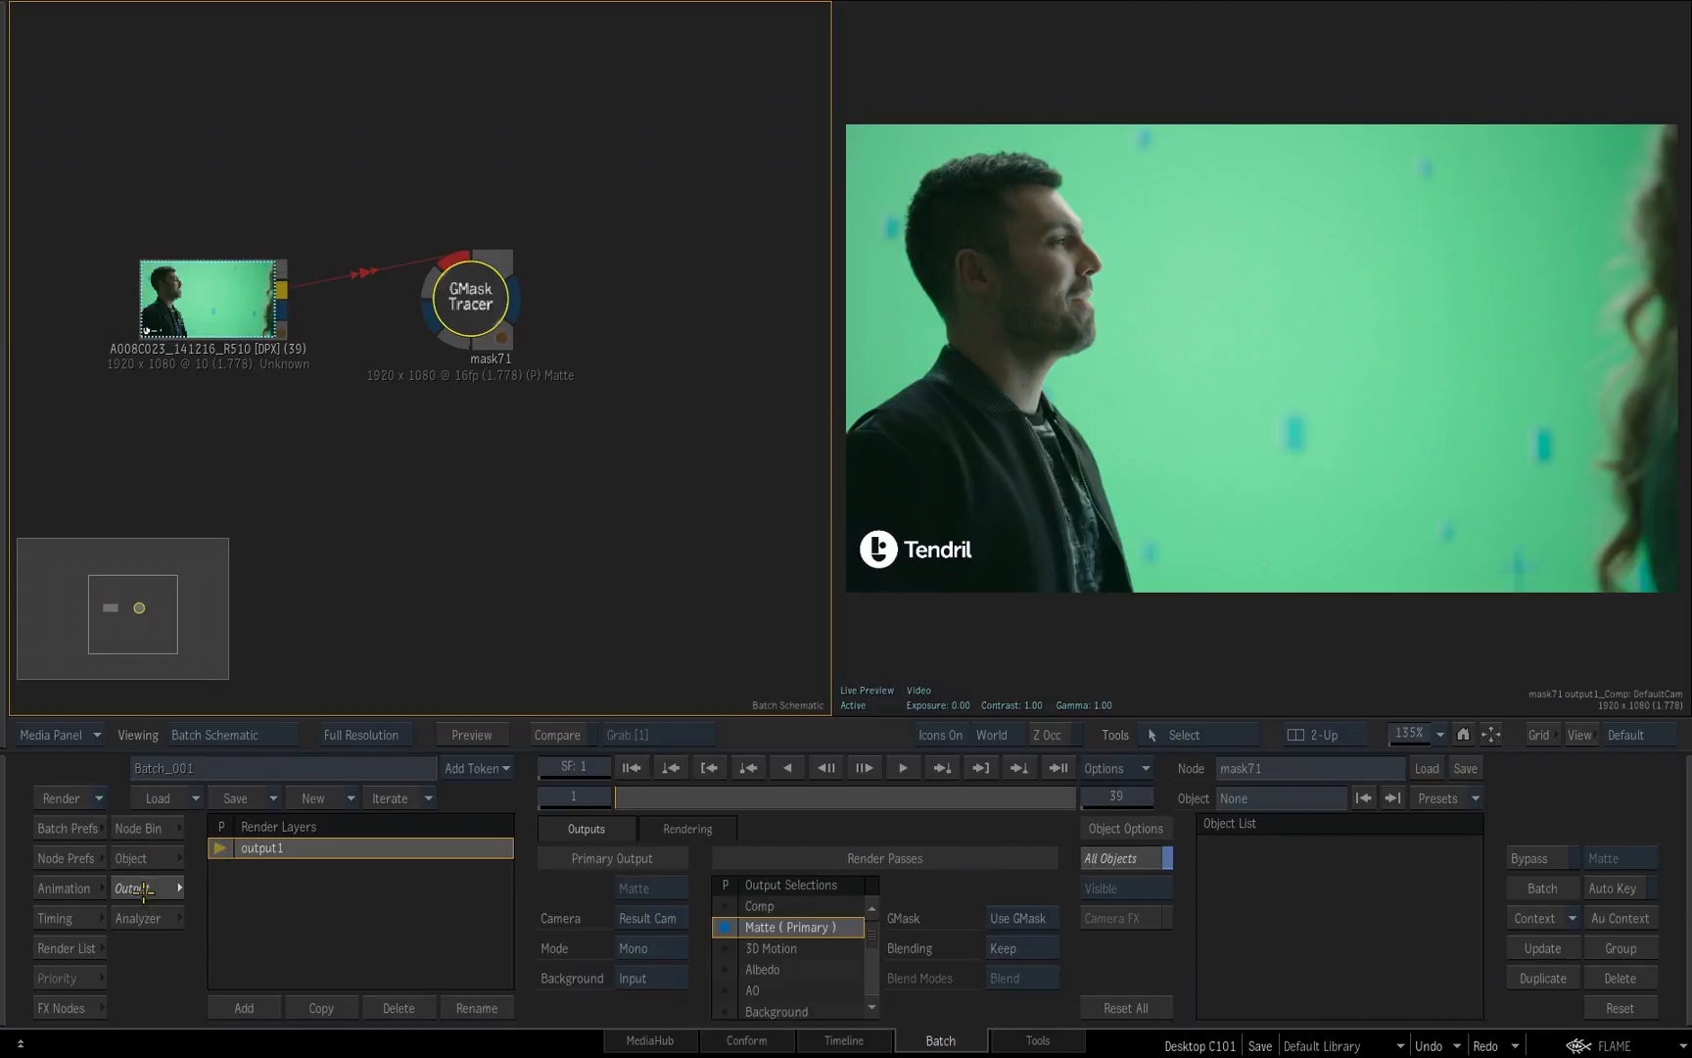
click(134, 920)
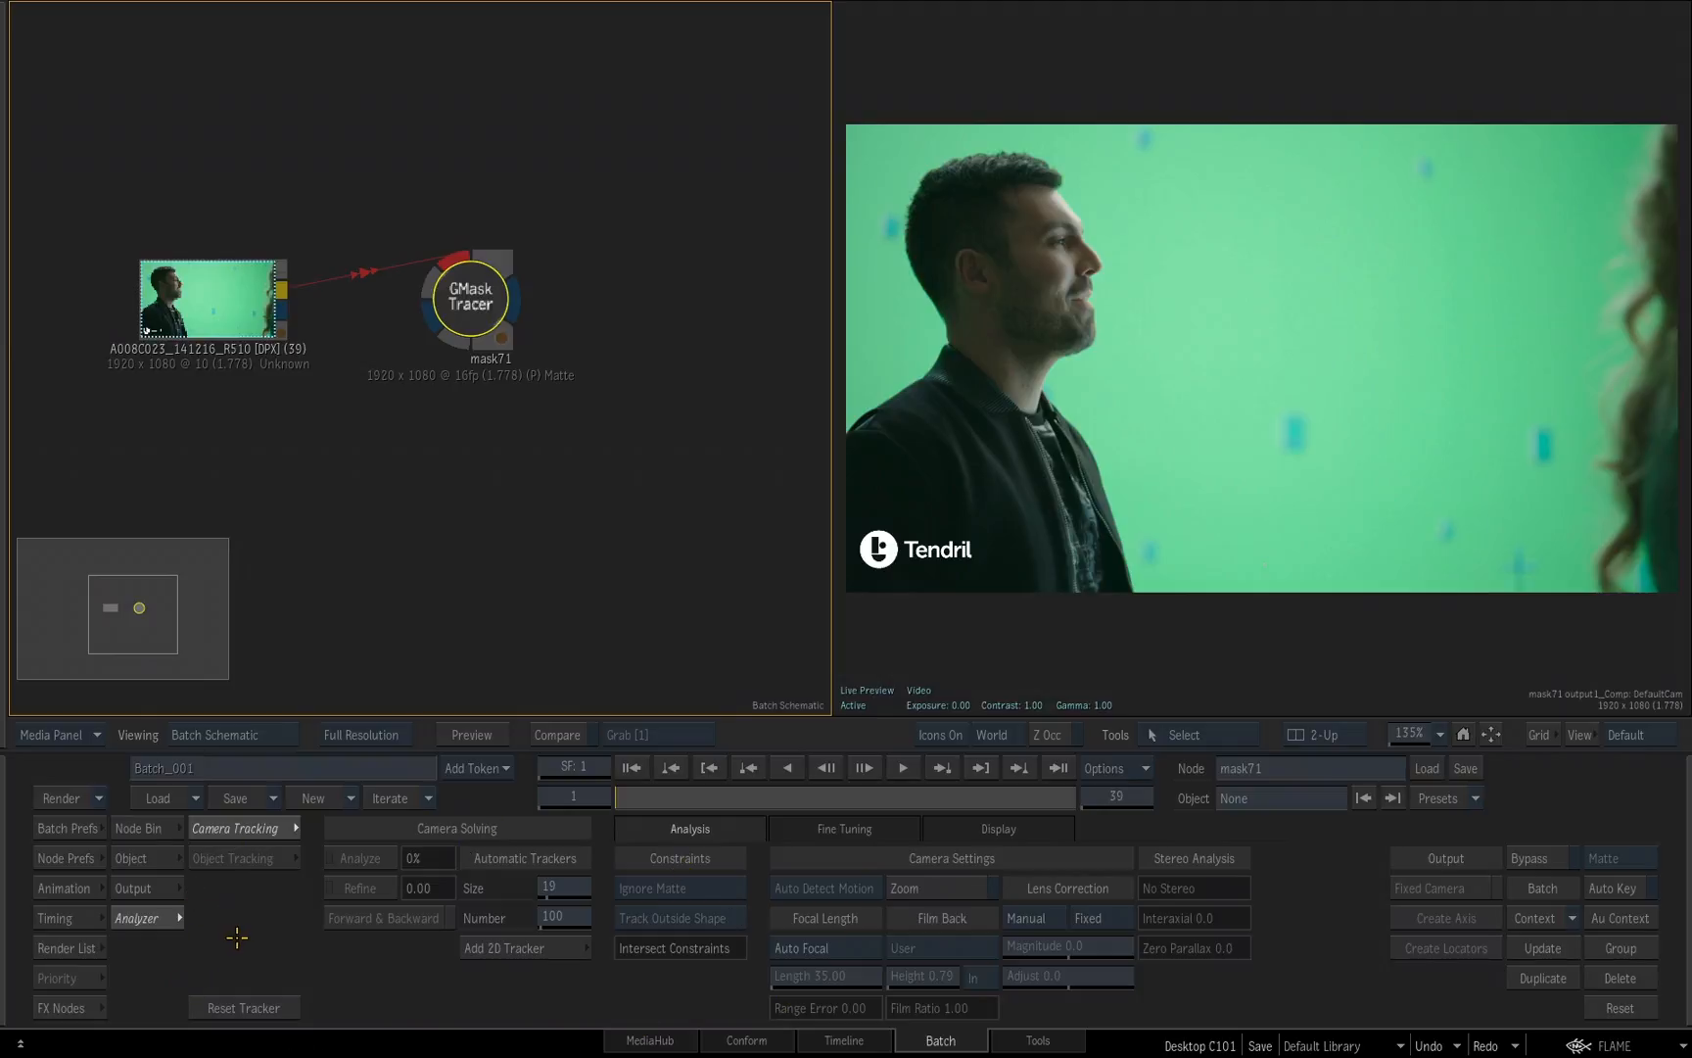
click(129, 827)
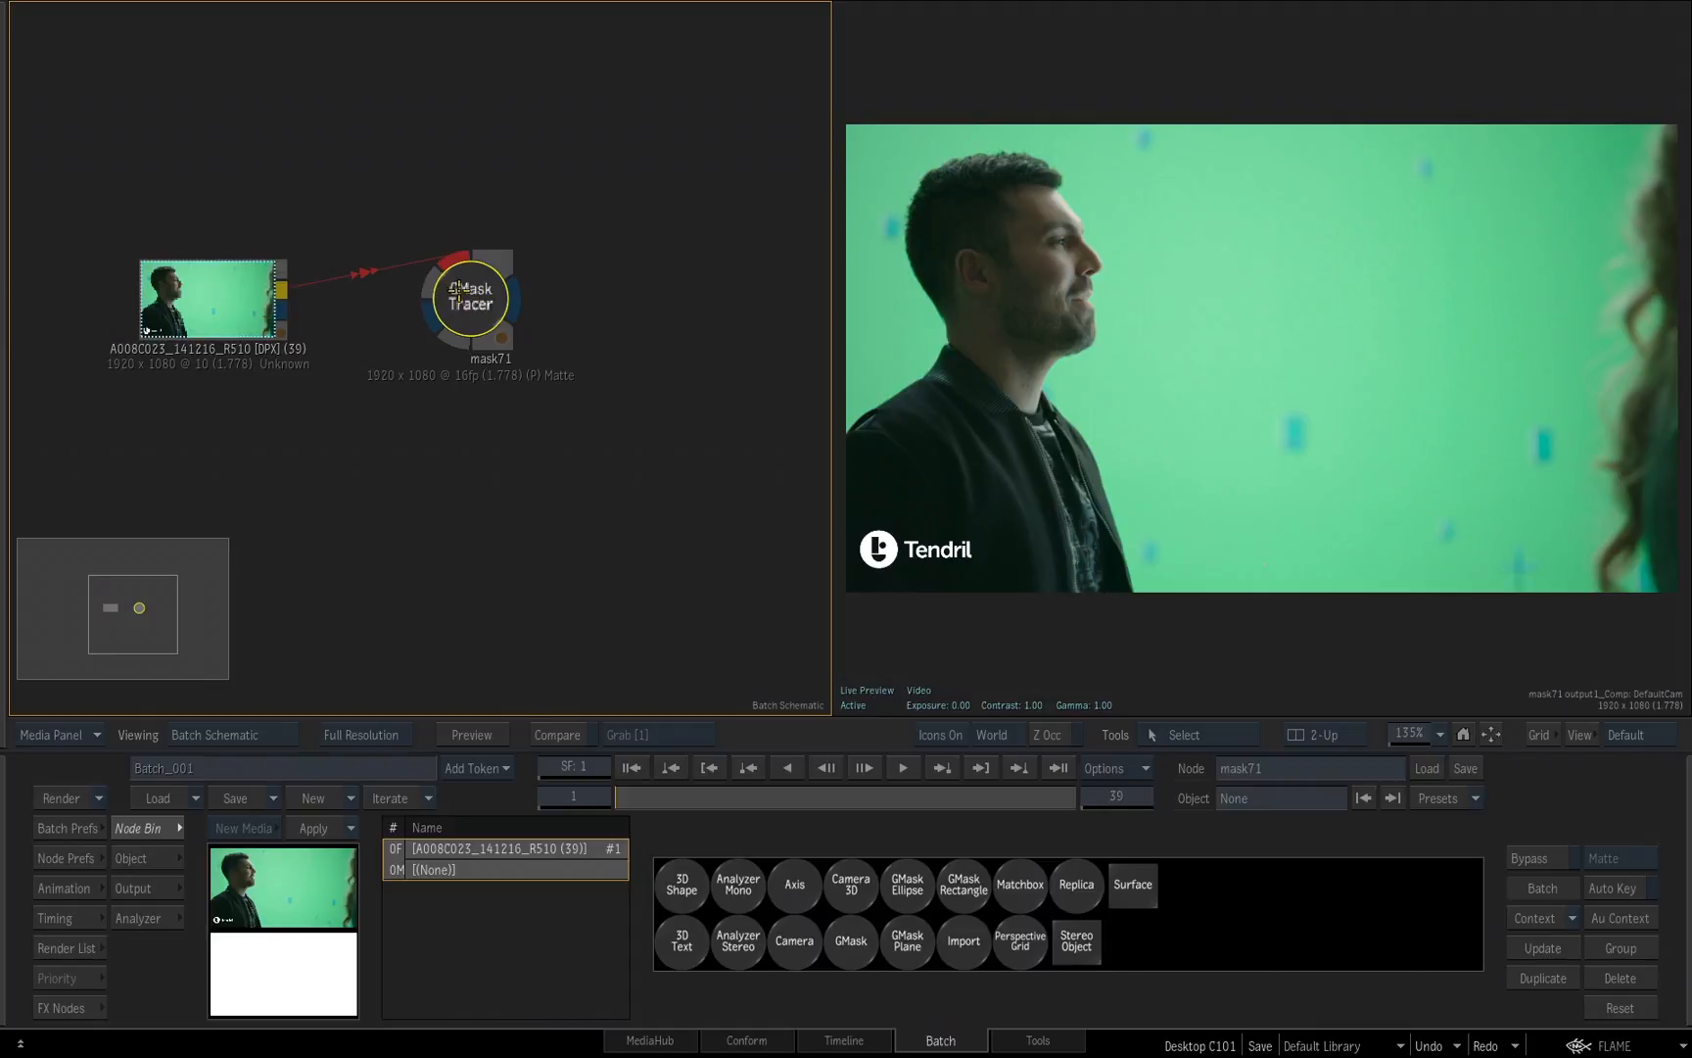
drag(477, 298, 477, 277)
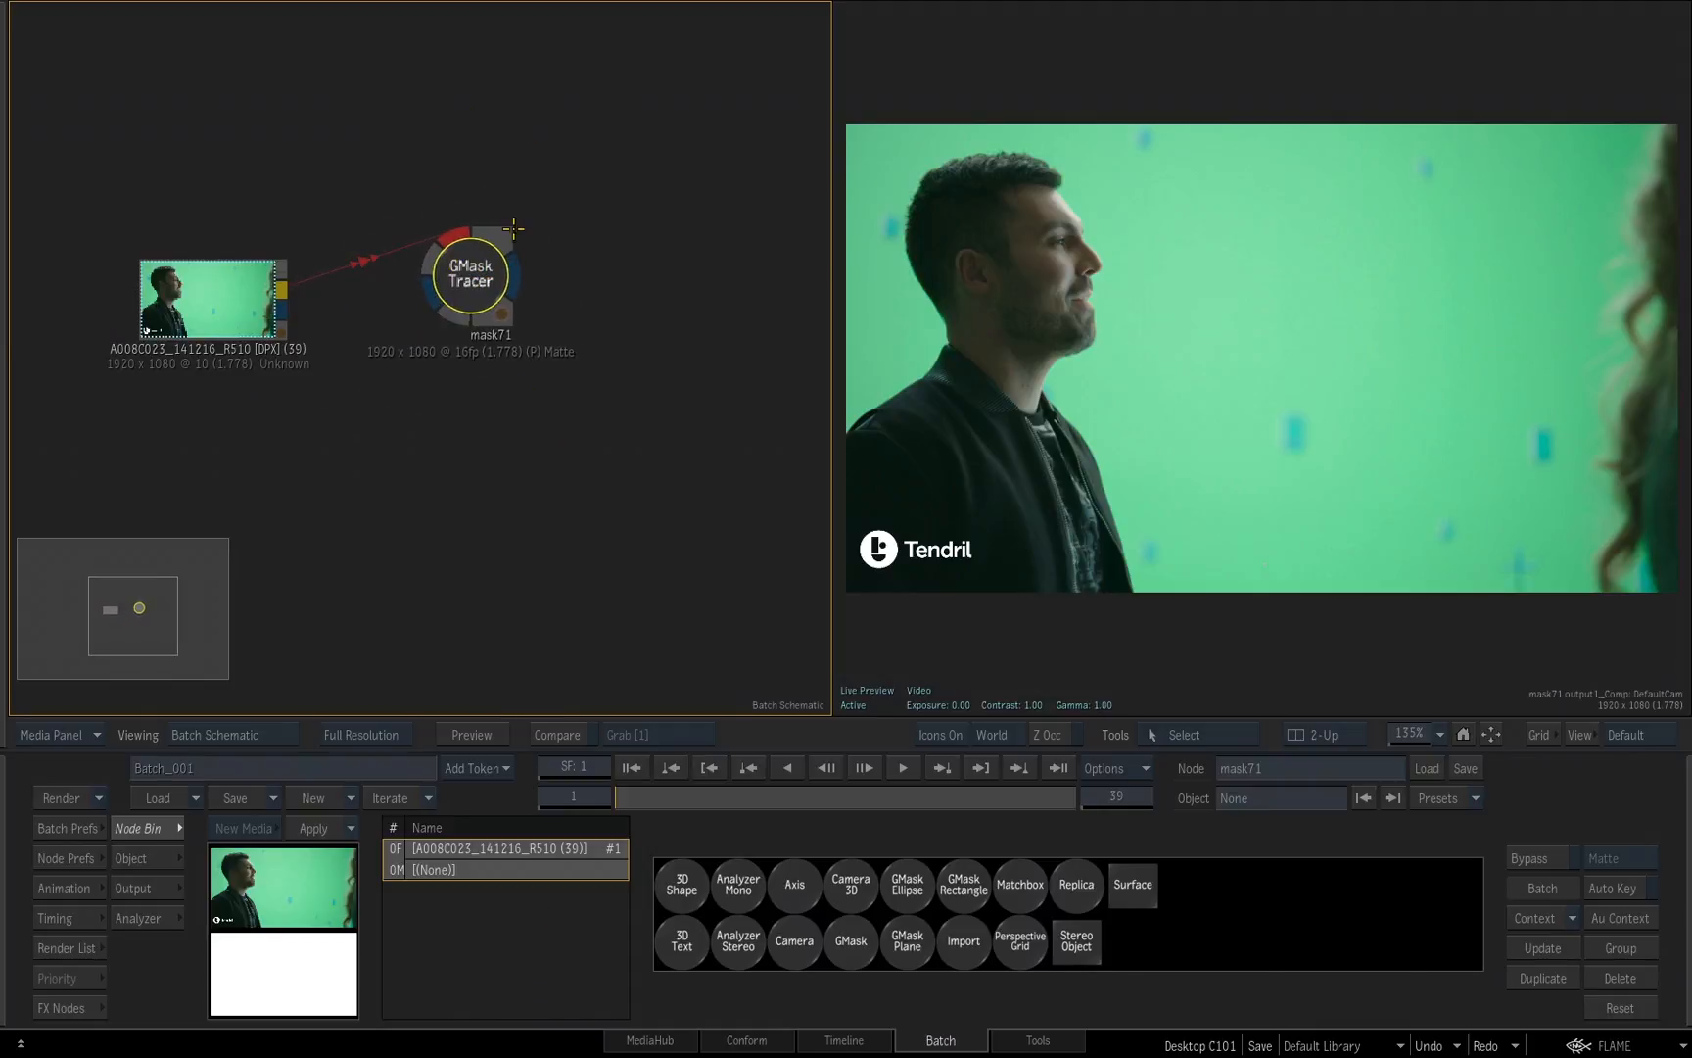
Replace the batch schematic view with the GMask Tracer Schematic and choose the Select tool.
click(272, 737)
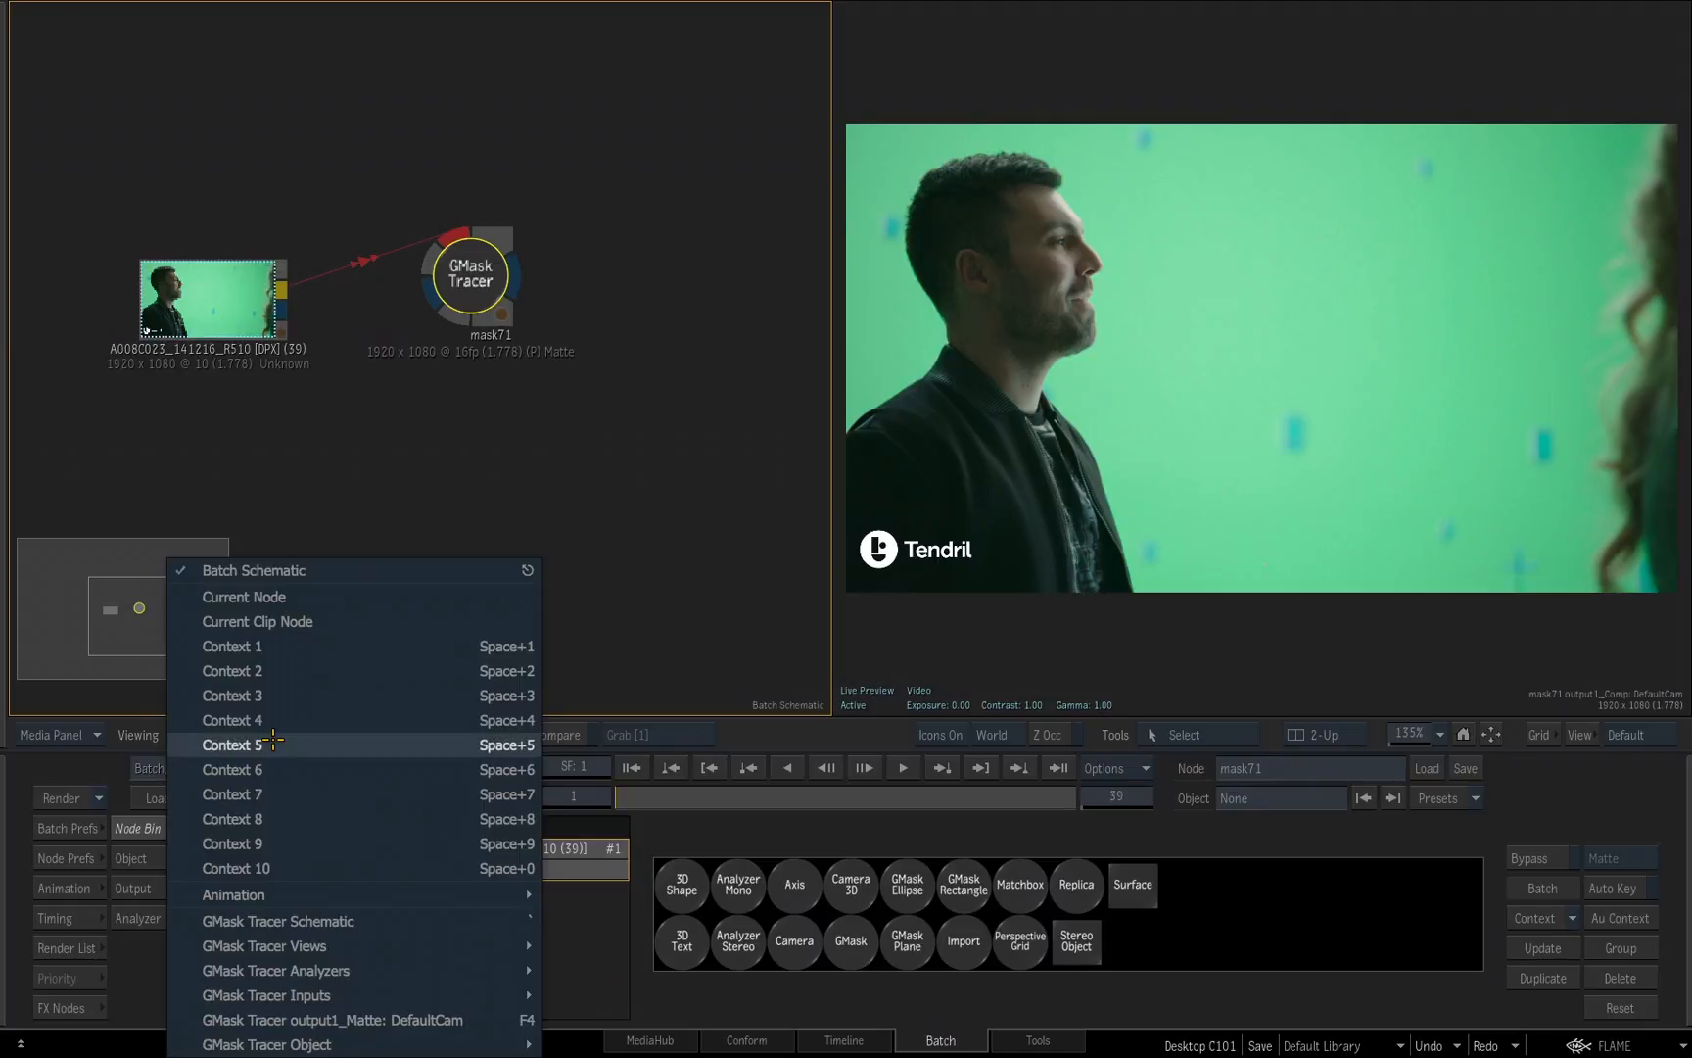
click(522, 918)
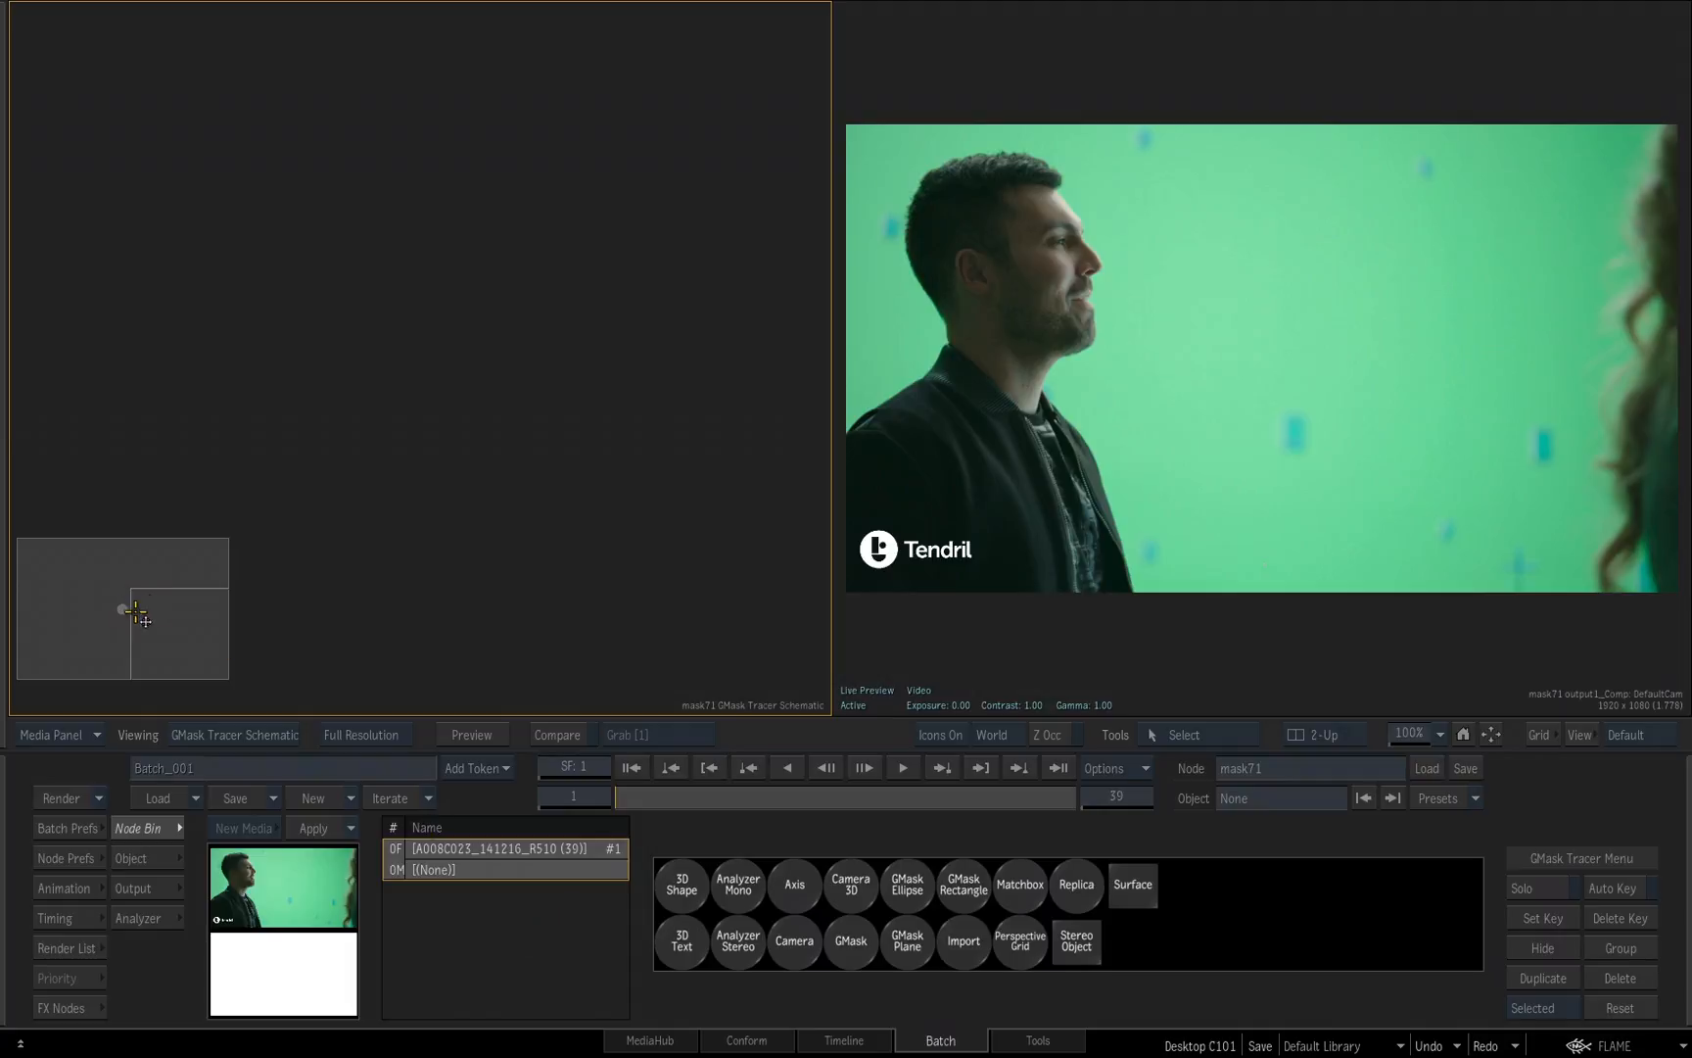
drag(176, 614, 123, 589)
drag(321, 305, 355, 380)
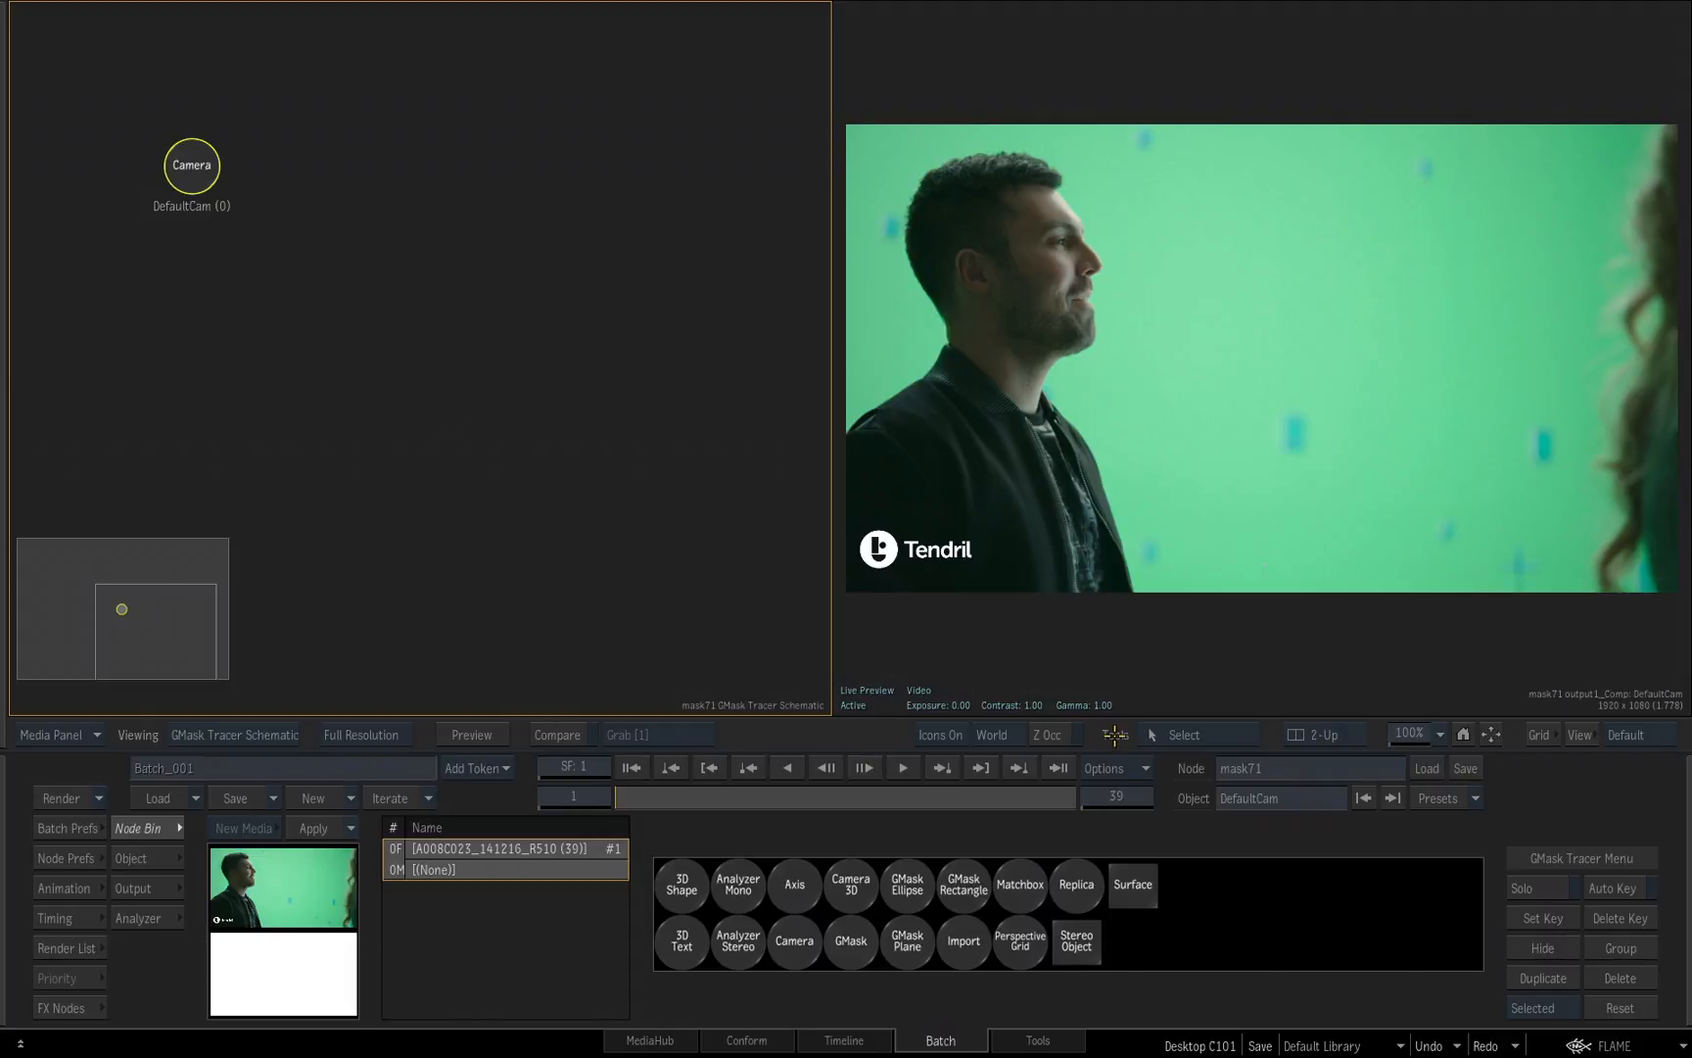
click(1215, 735)
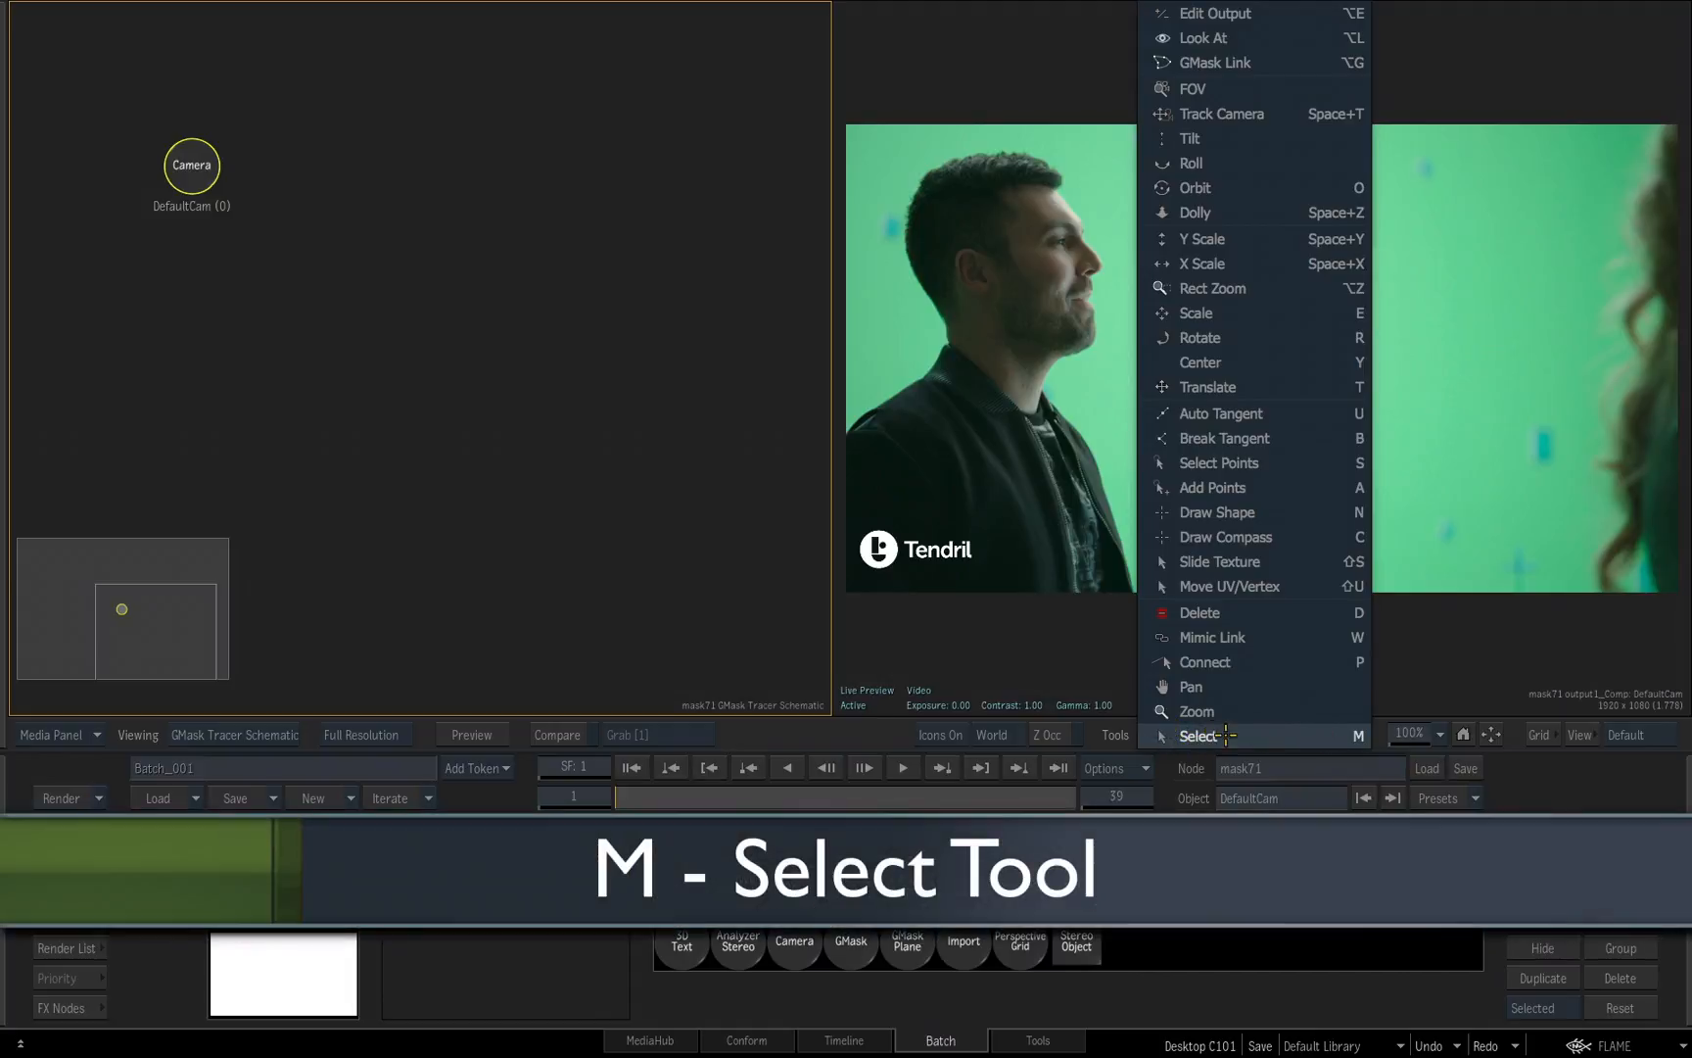
click(1195, 736)
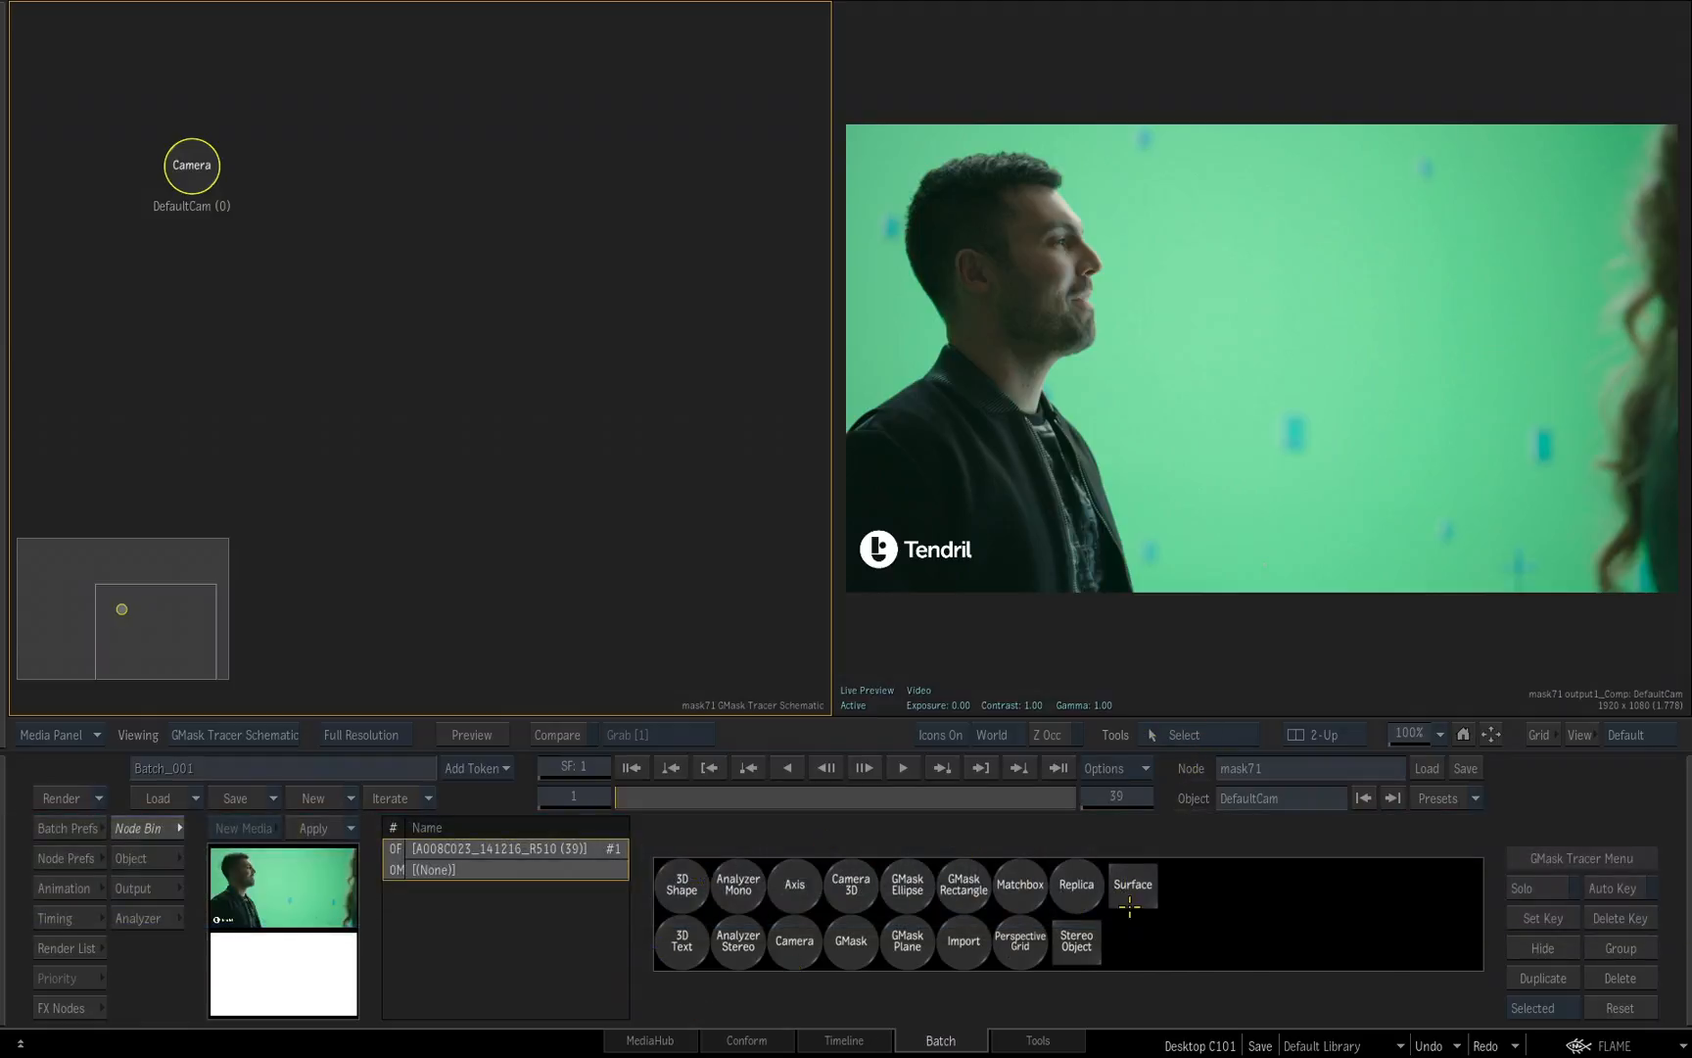
Add a GMask node and draw its spline from below the jacket front, up past the face, over the head and down behind the neck.
click(851, 940)
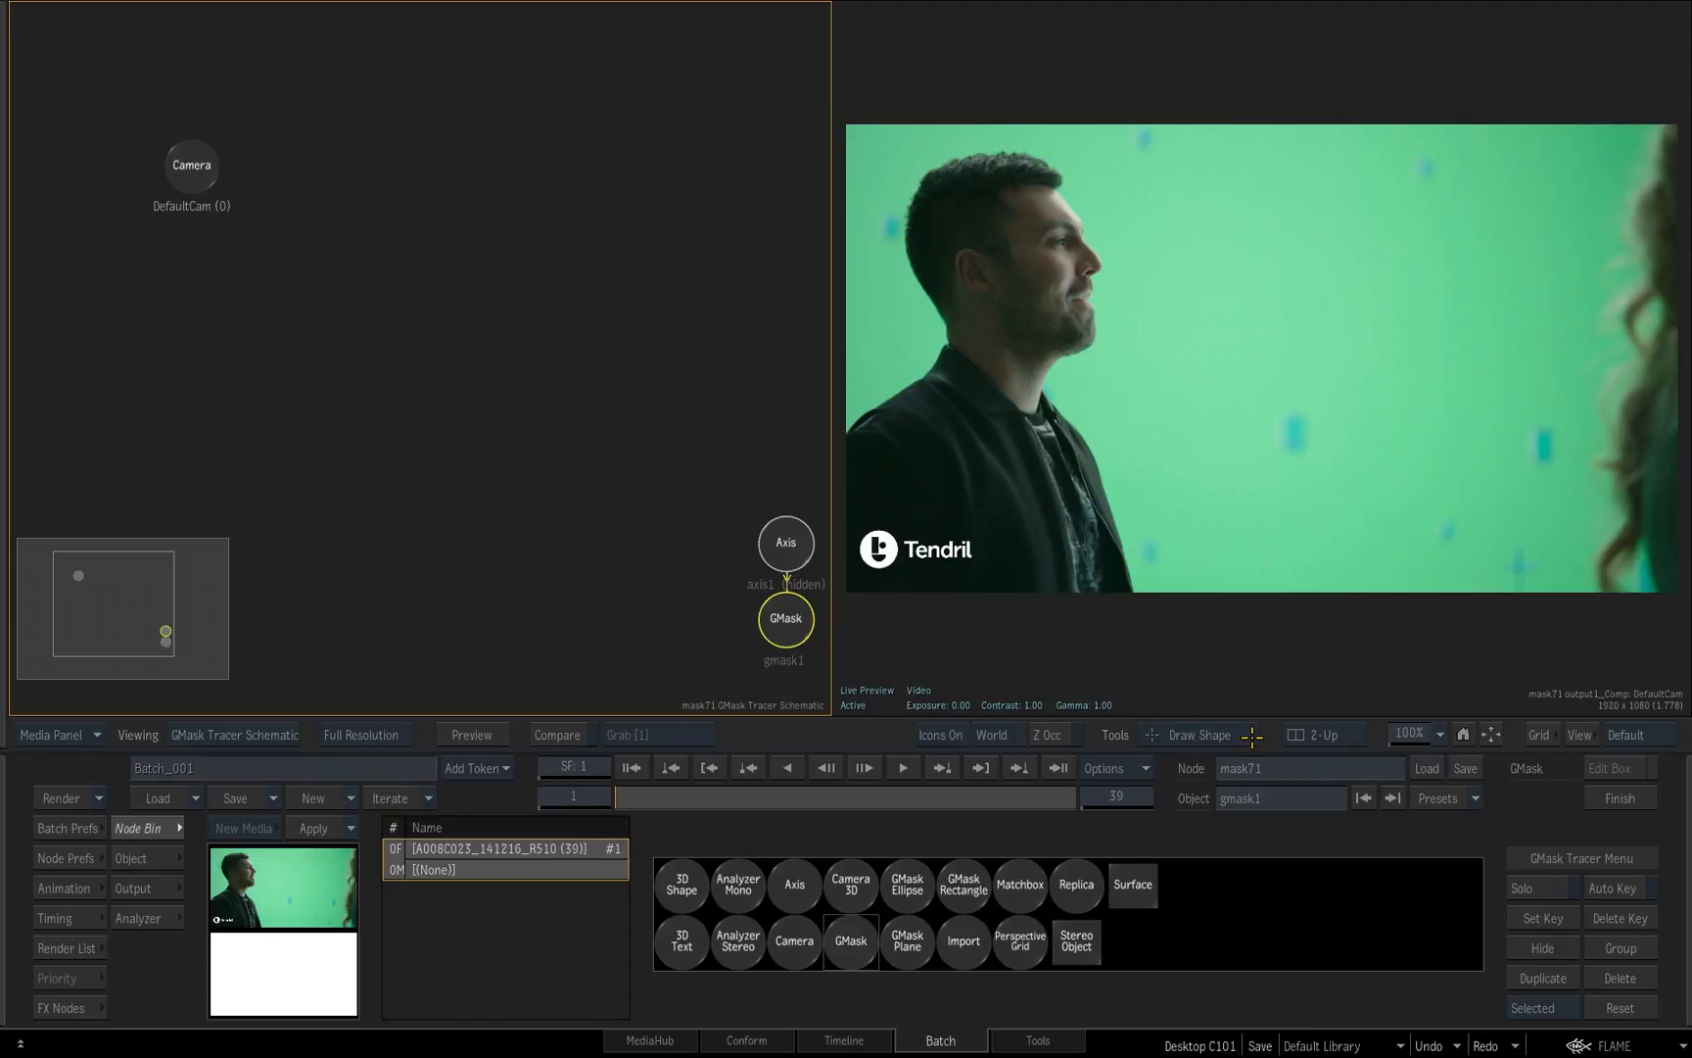
click(1175, 633)
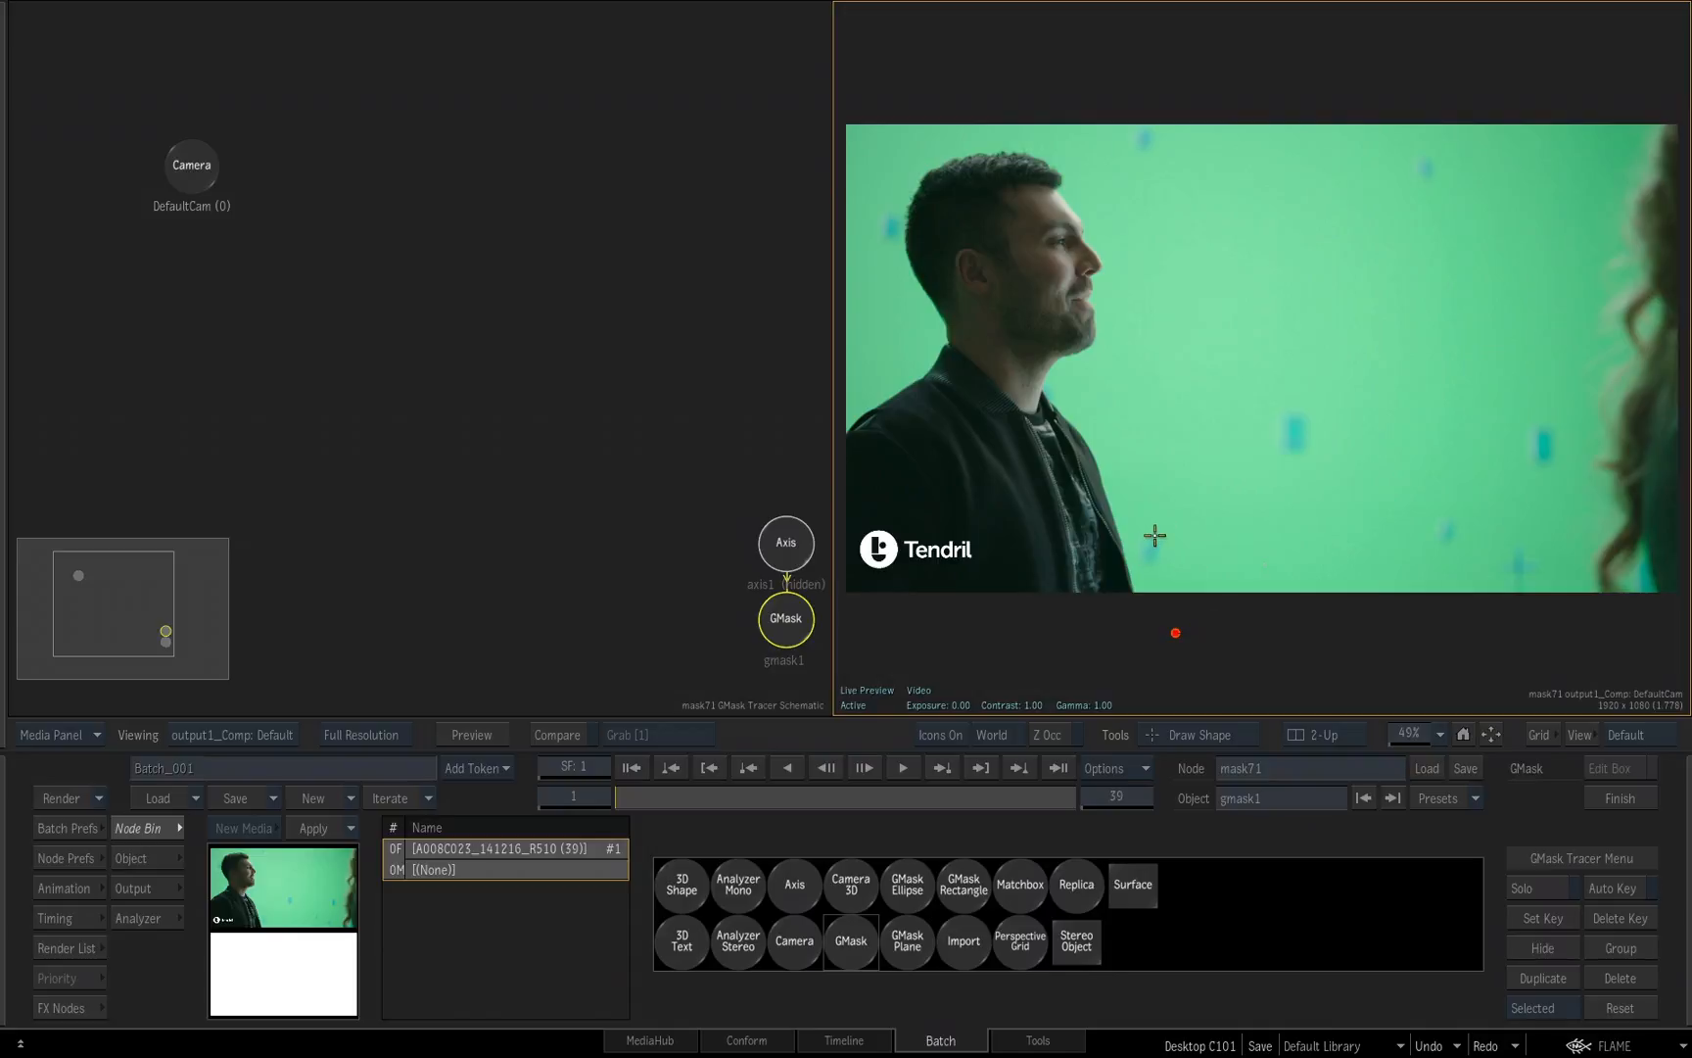
drag(1154, 533, 1137, 494)
drag(1112, 430, 1095, 354)
drag(1139, 267, 1126, 227)
drag(1095, 149, 1061, 136)
click(919, 137)
drag(886, 232, 894, 284)
click(904, 326)
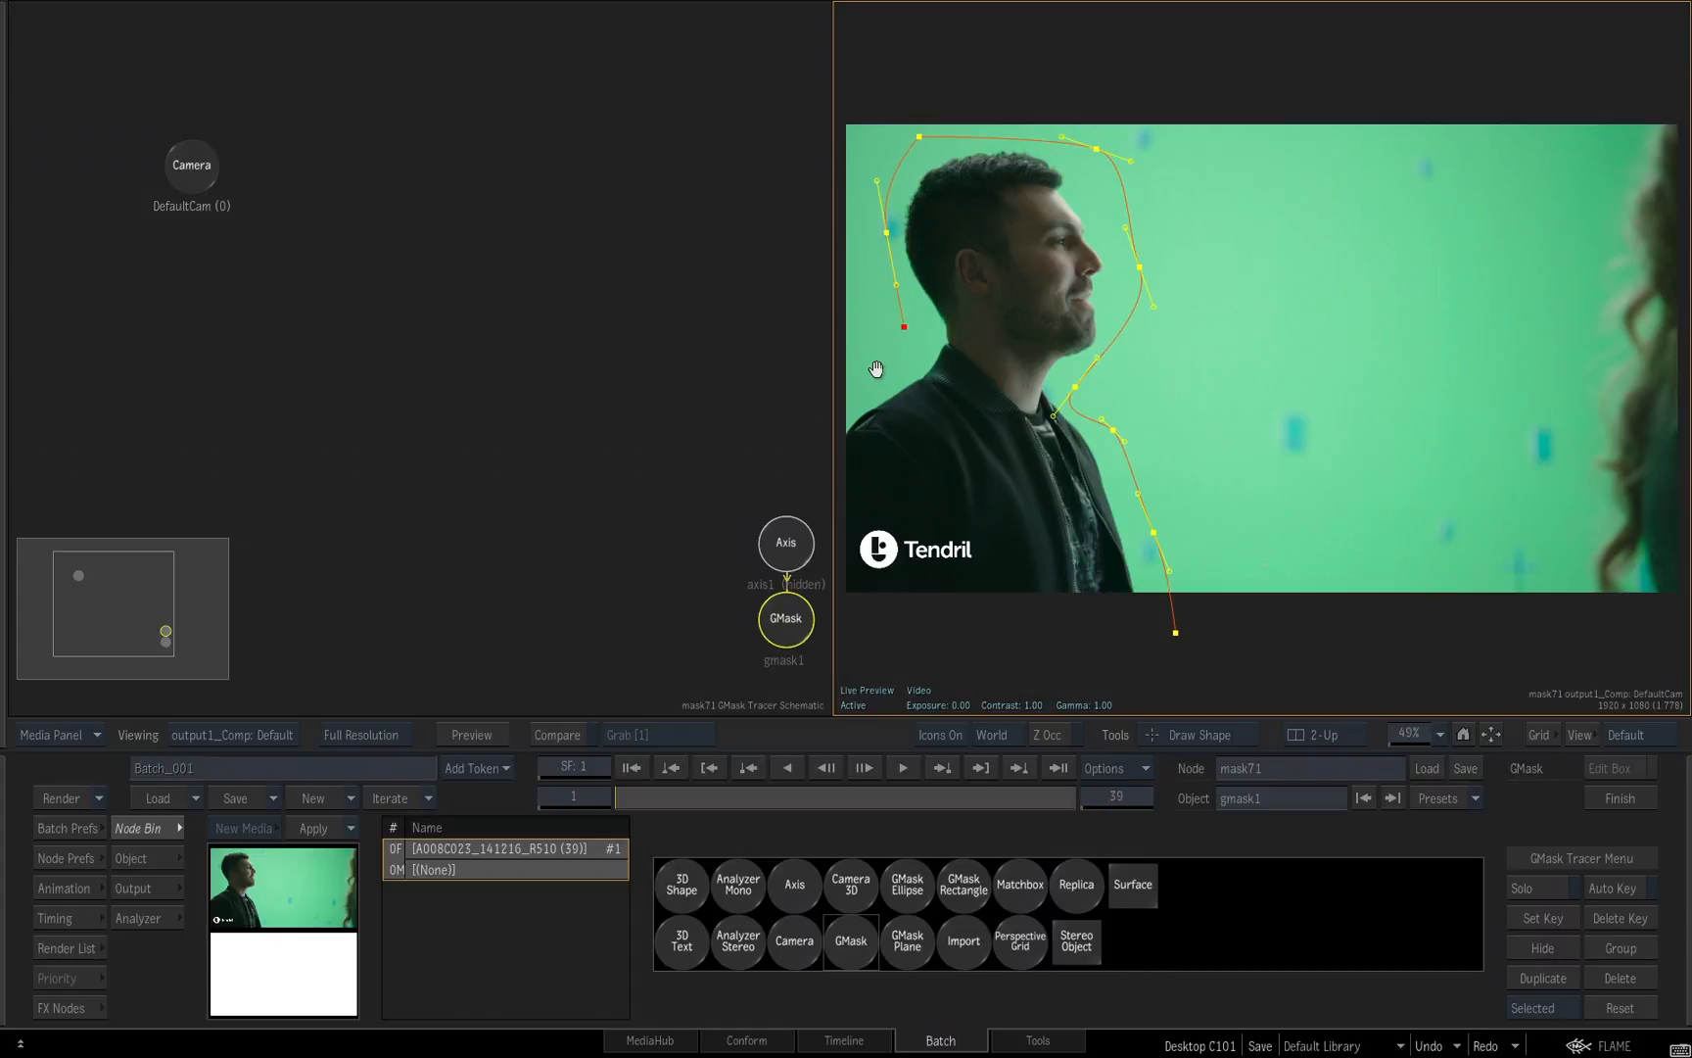
Continue the mask around the man's back outside the frame and close it at the starting point below the jacket.
drag(876, 368, 1052, 248)
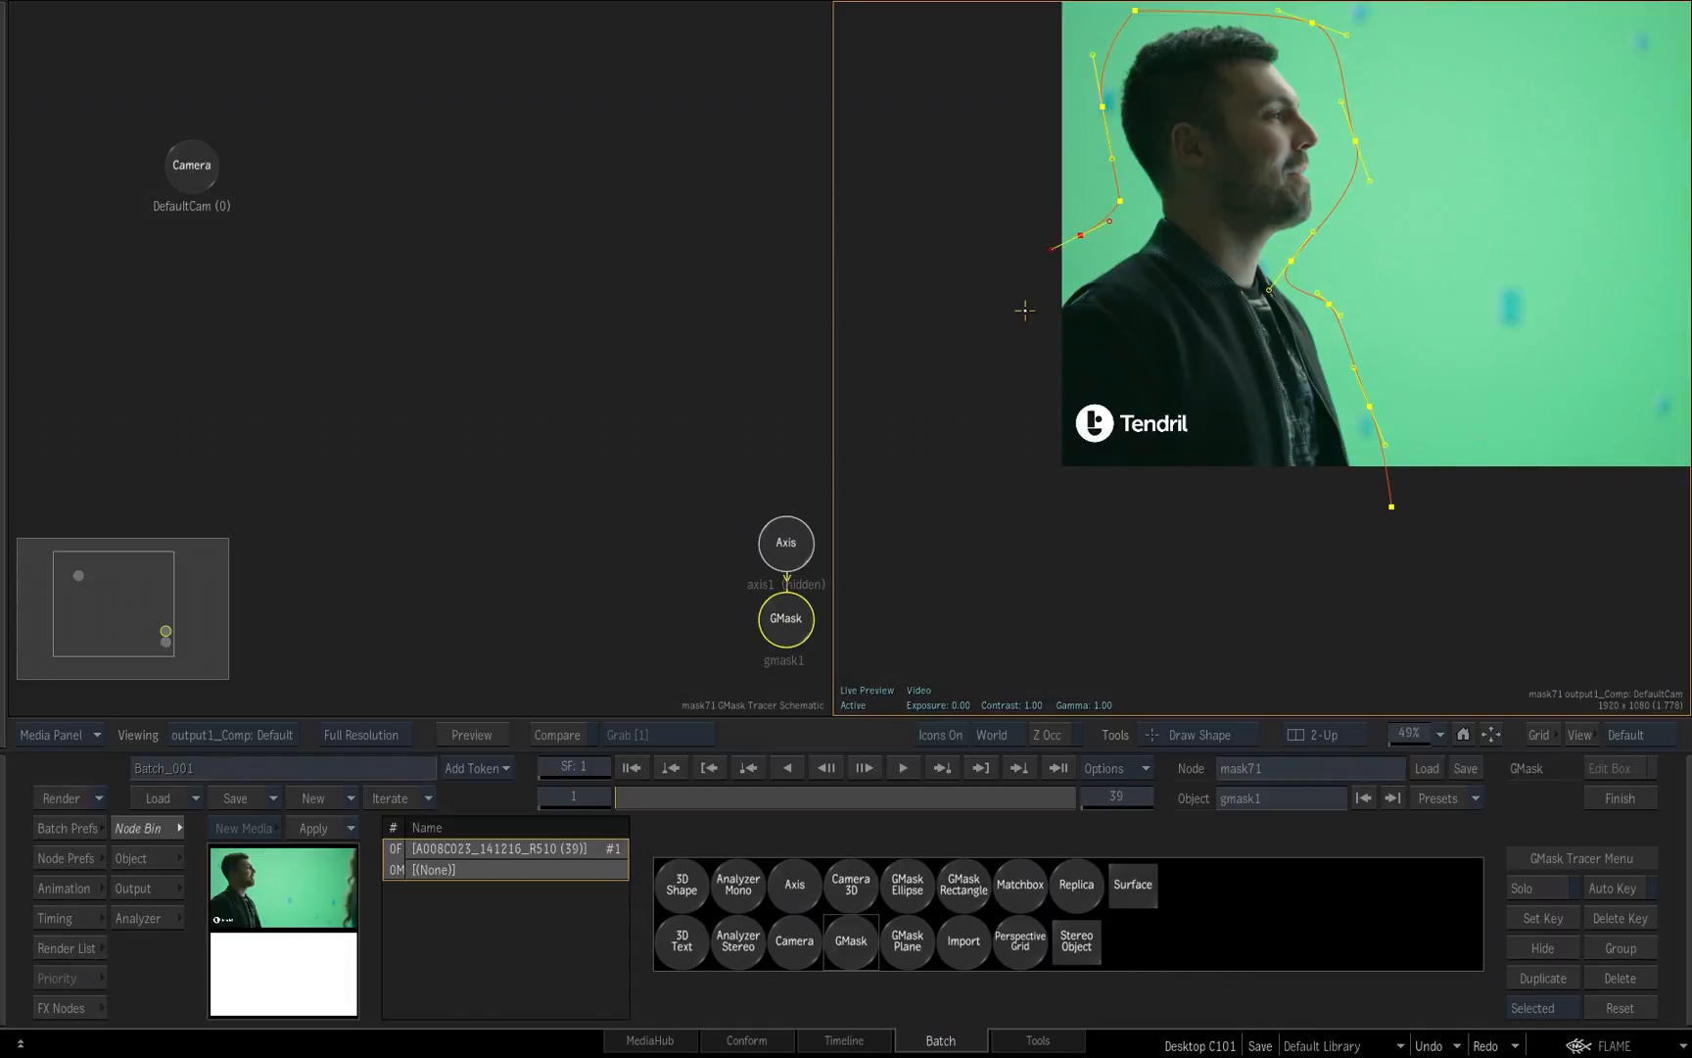
click(1025, 314)
click(1042, 510)
click(1392, 505)
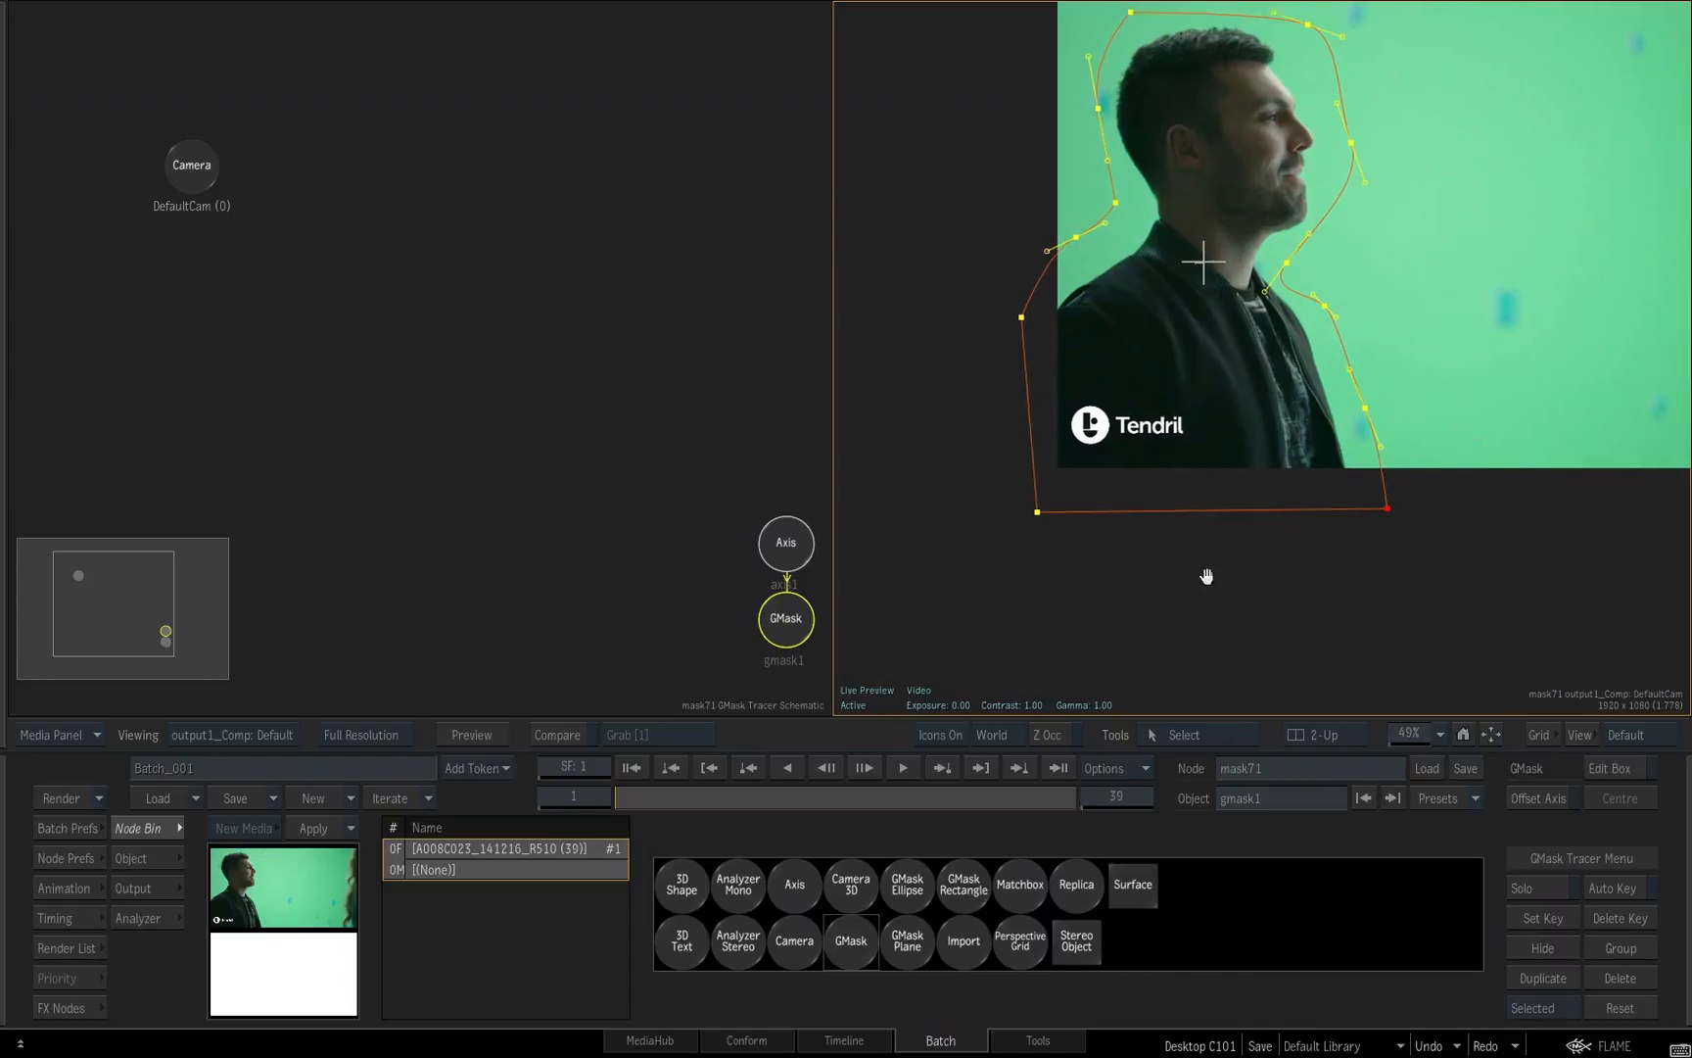
drag(1204, 574, 1103, 643)
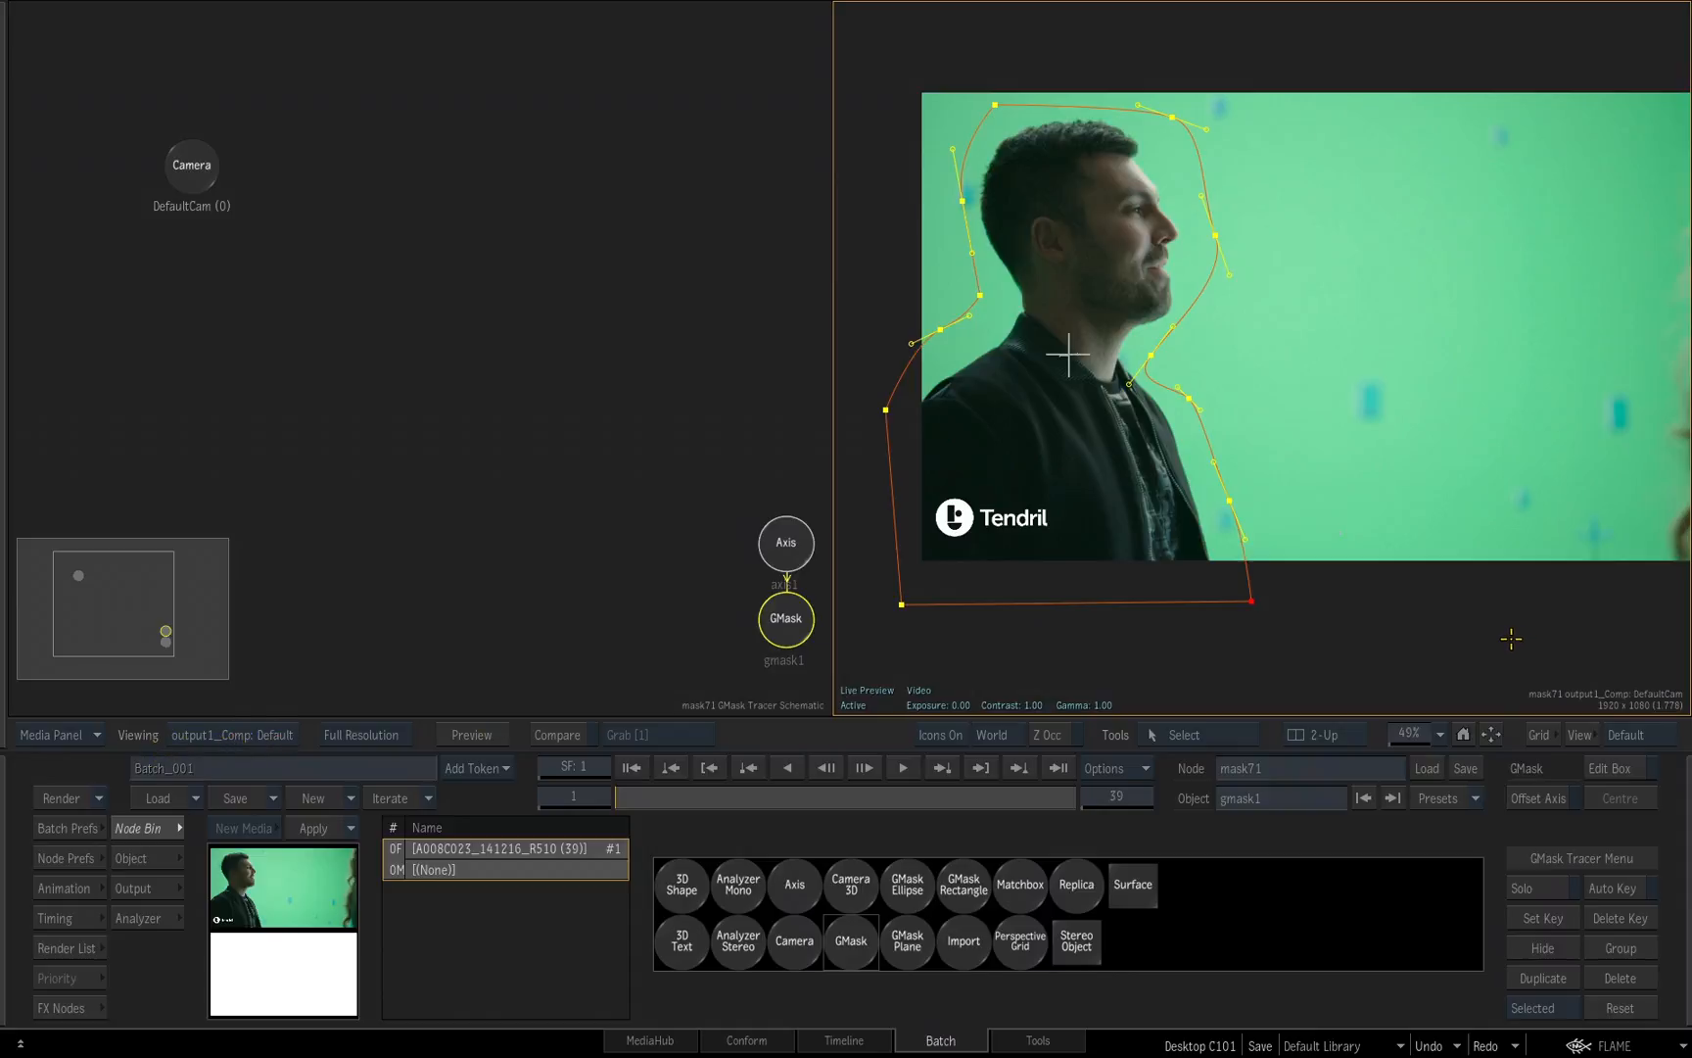
View the GMask Tracer's Matte (Primary) output, return to the batch schematic and enable the Comp render pass for output1.
click(148, 888)
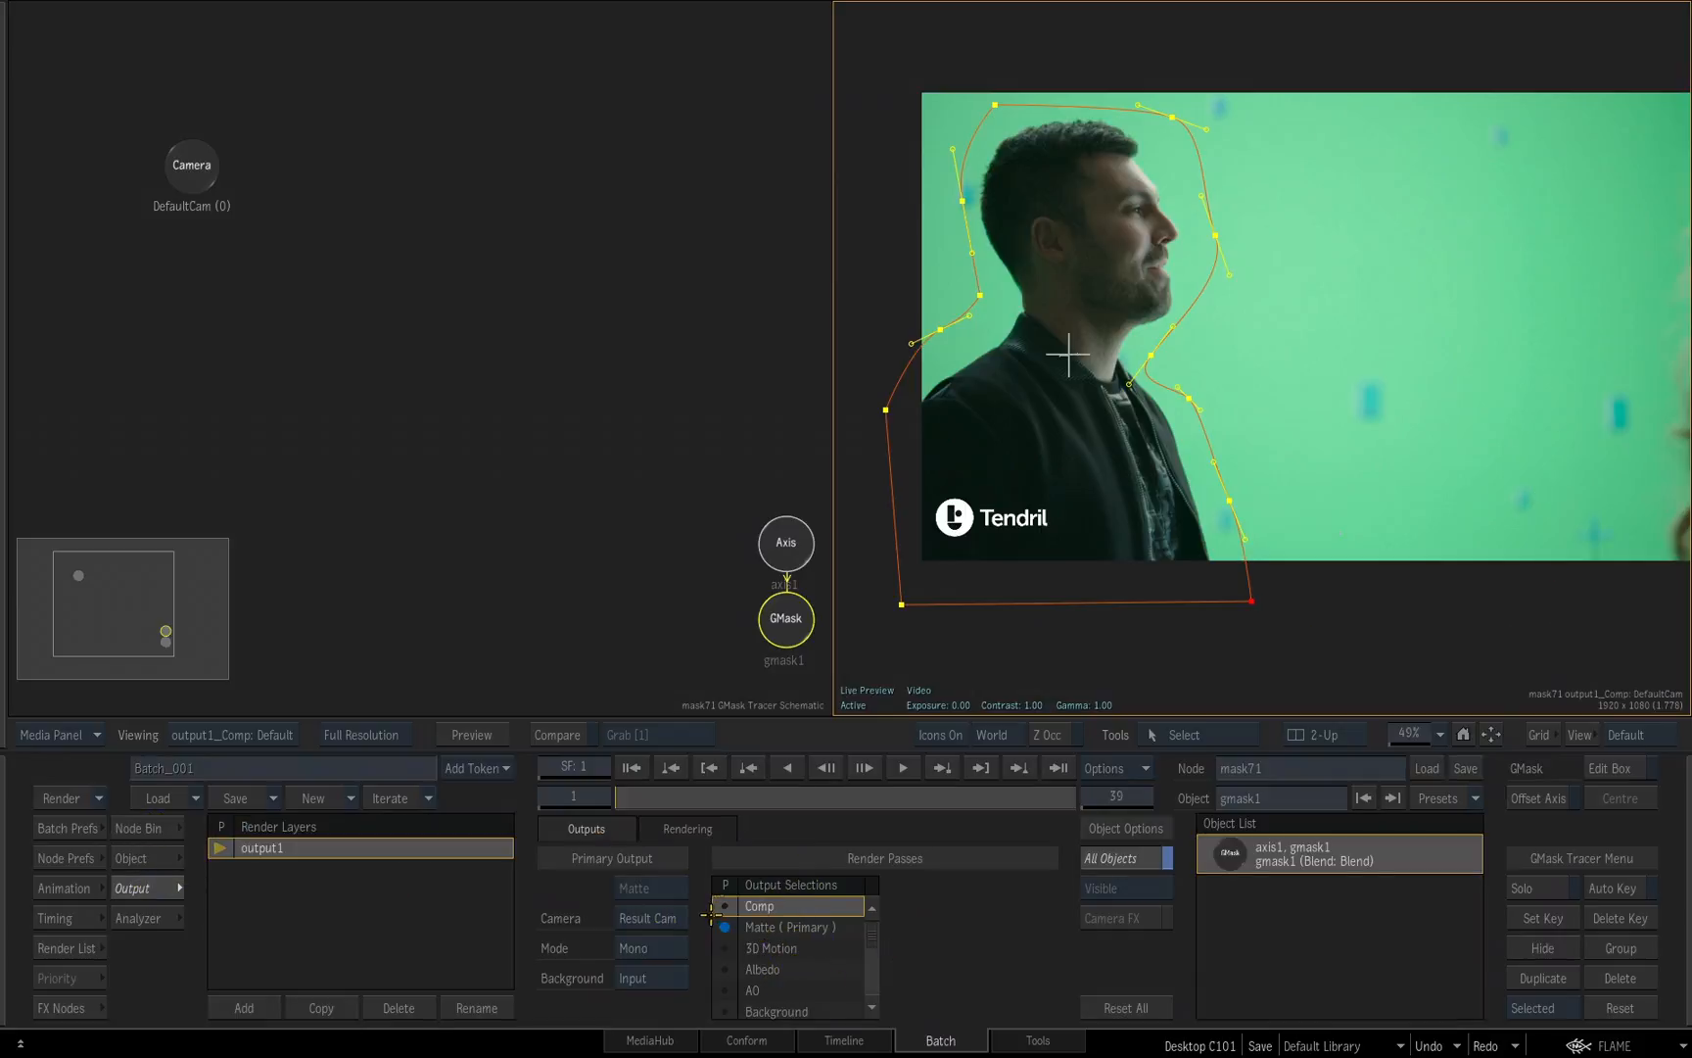
click(793, 927)
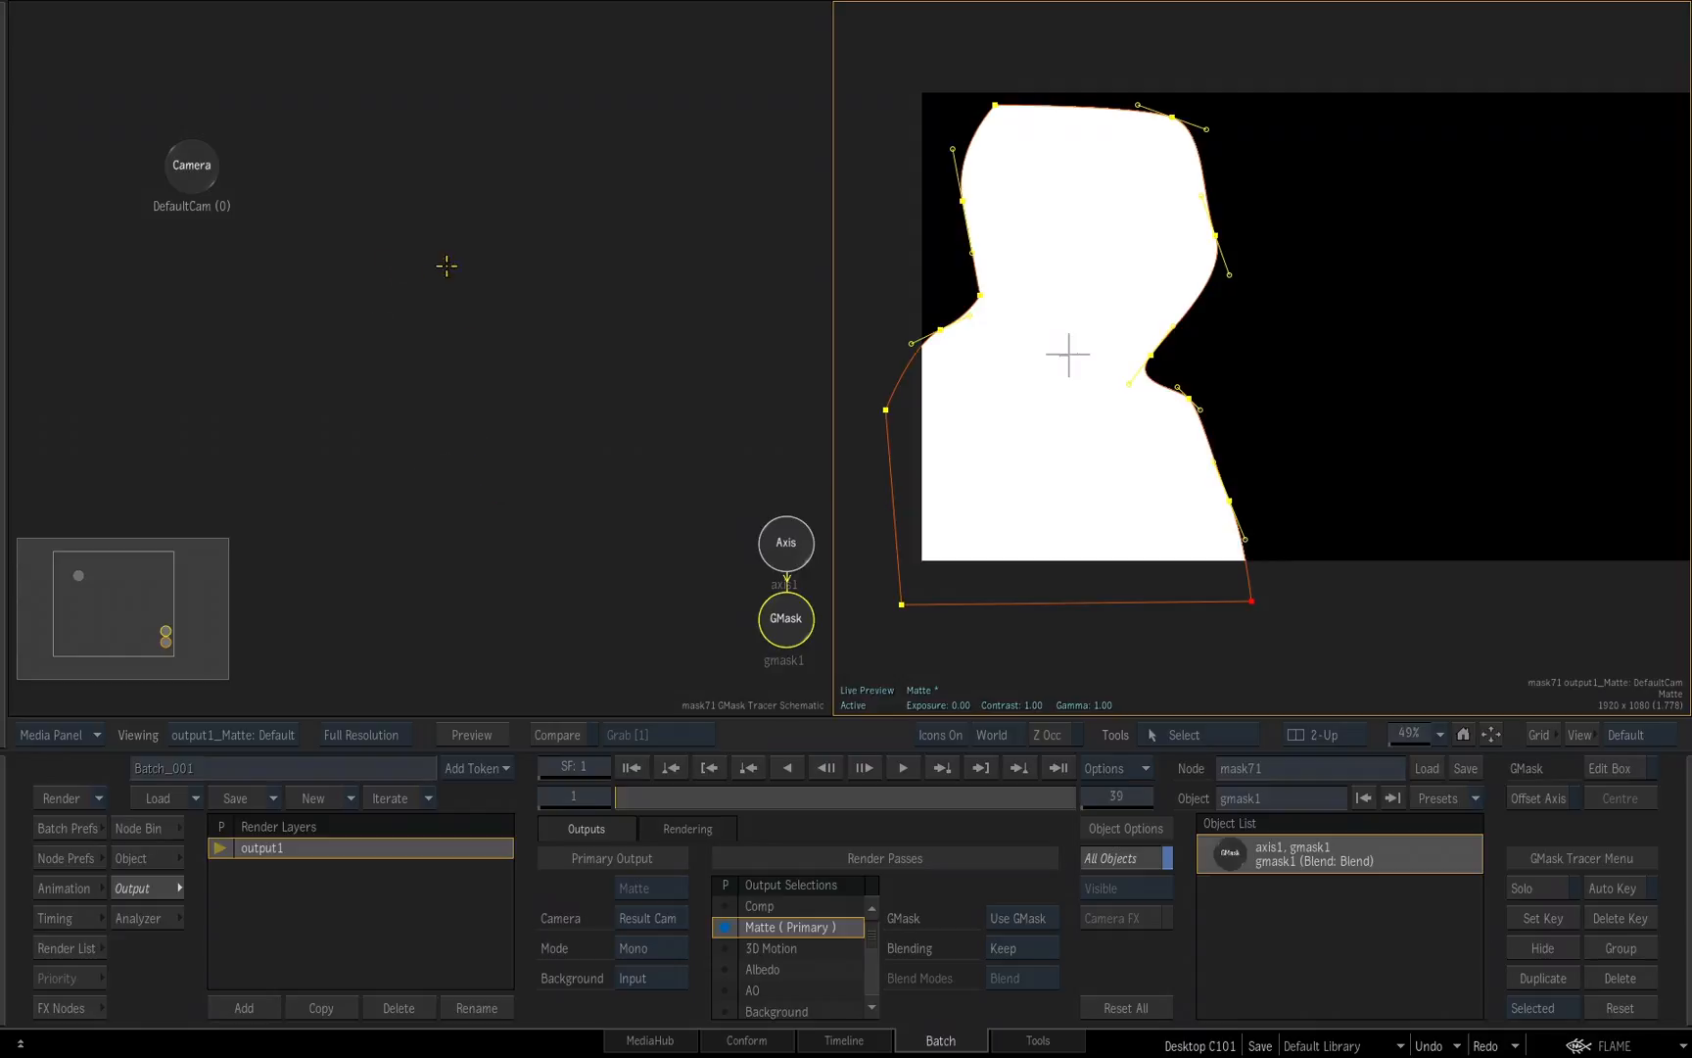
key(Escape)
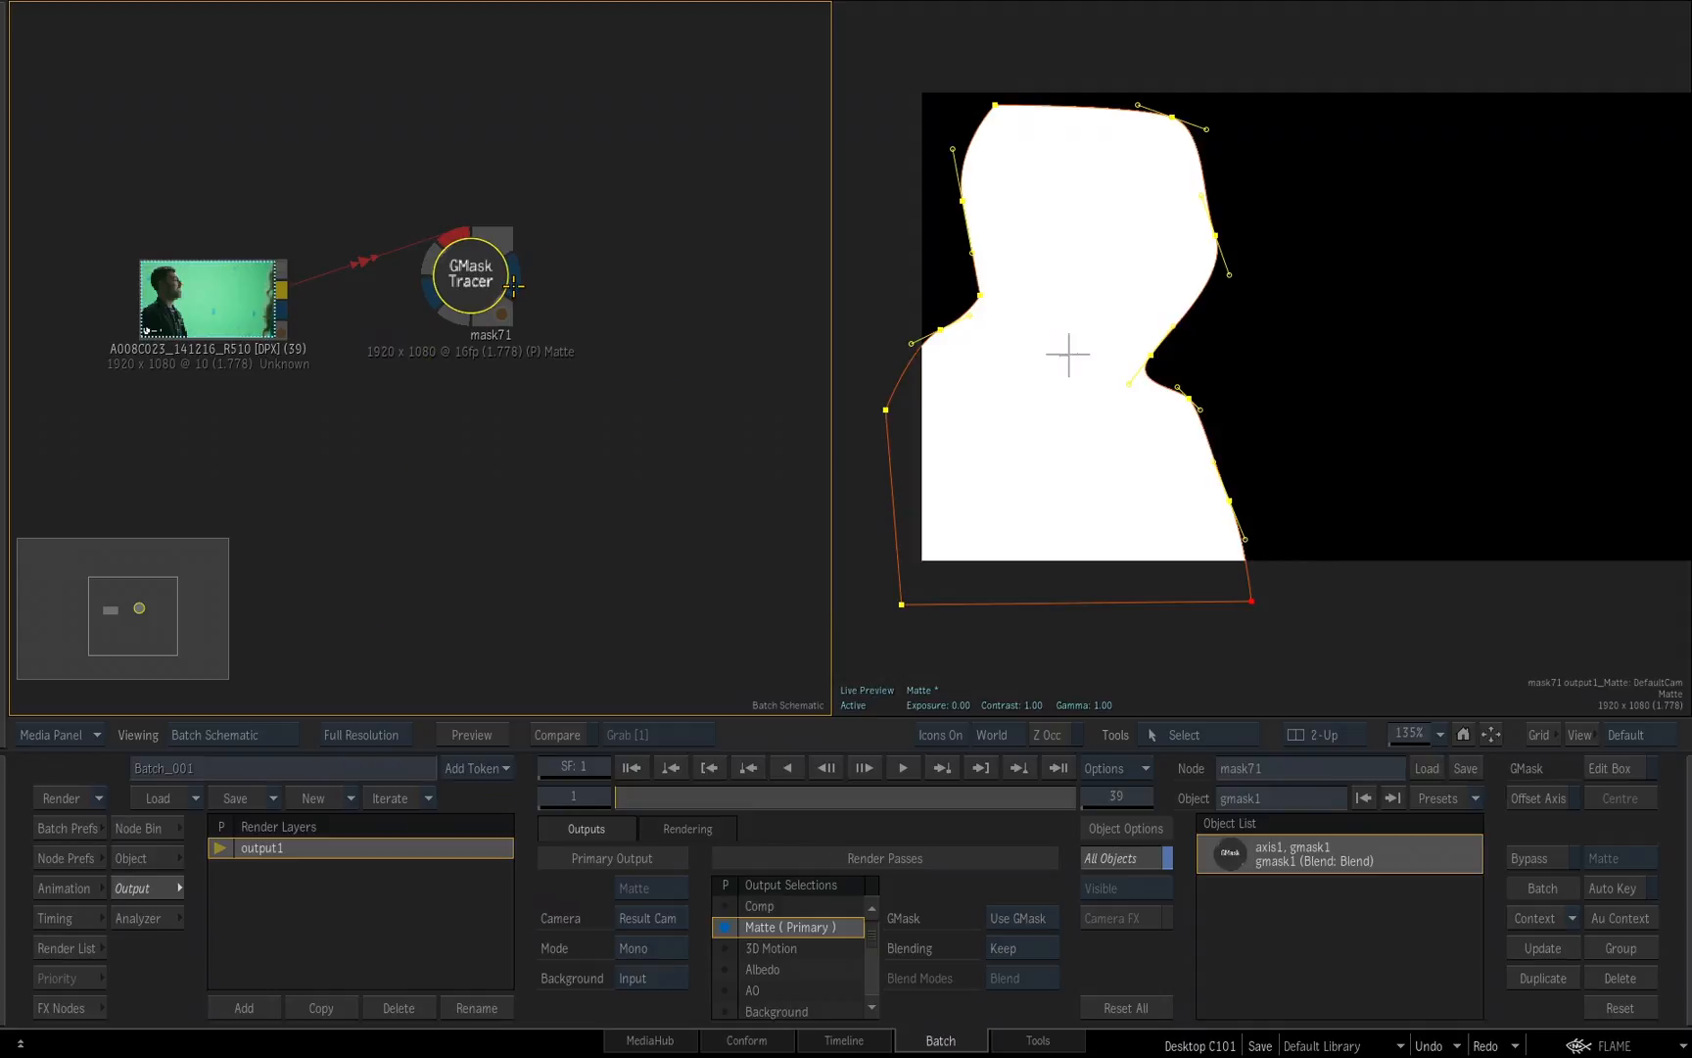
click(725, 905)
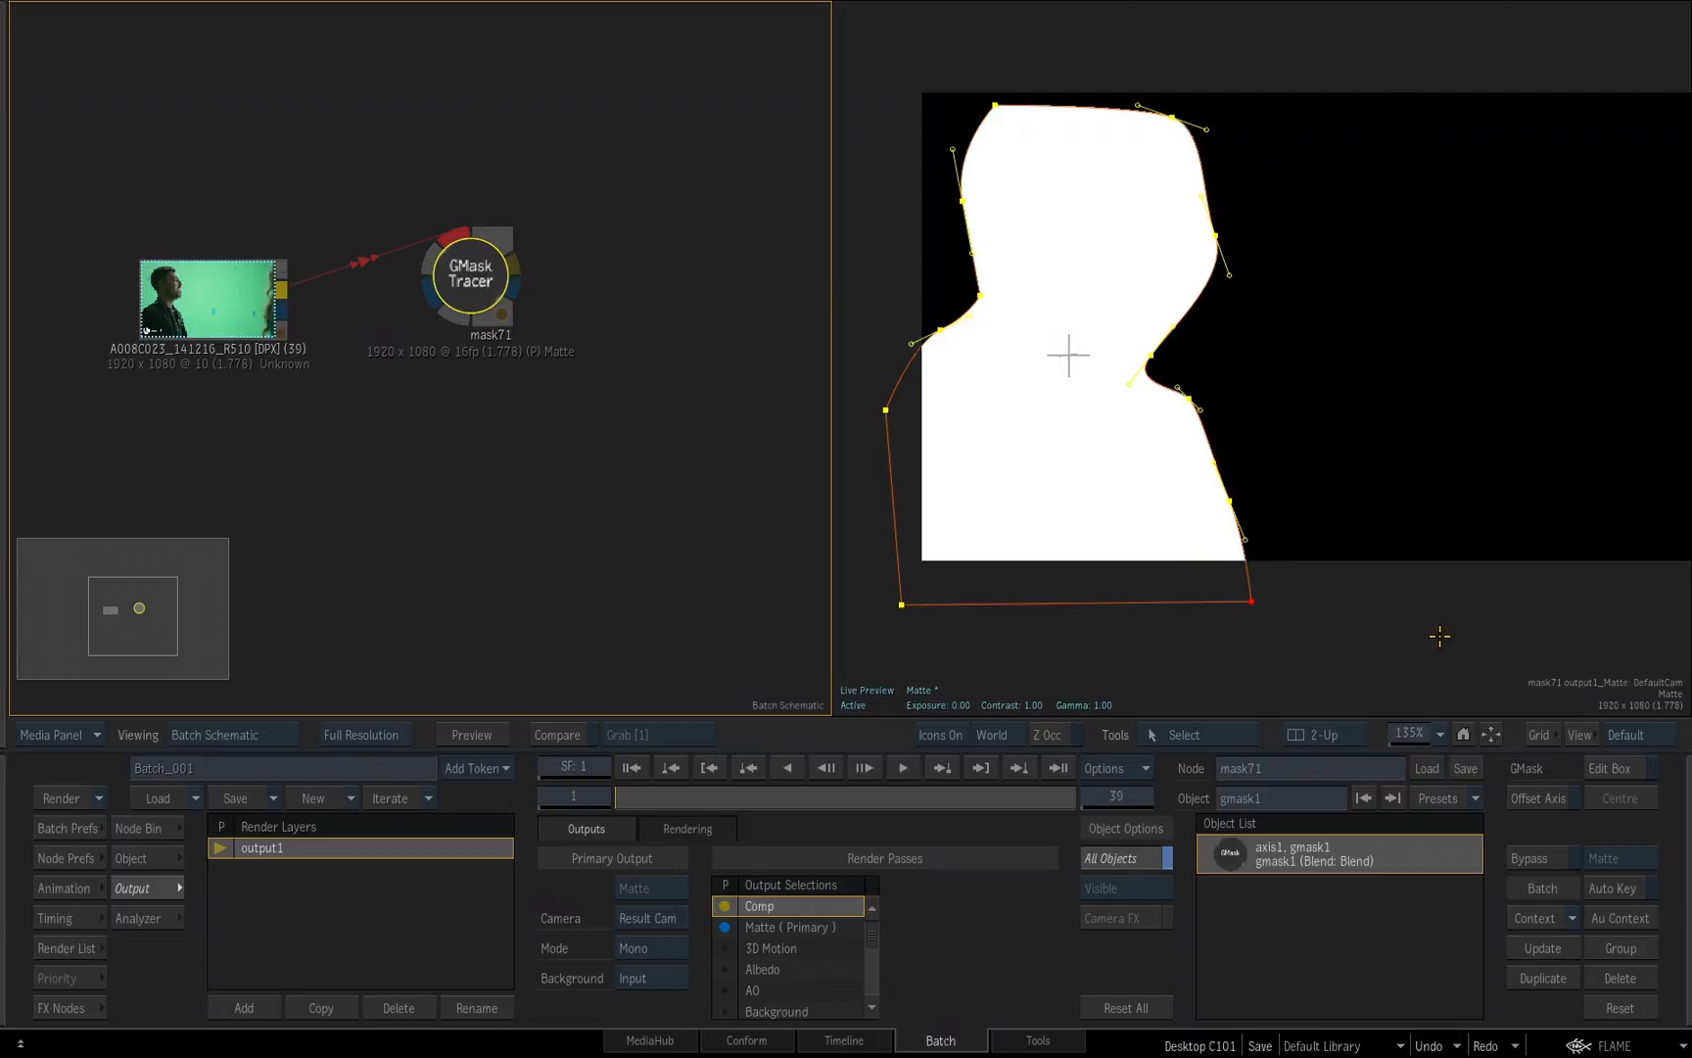
click(541, 414)
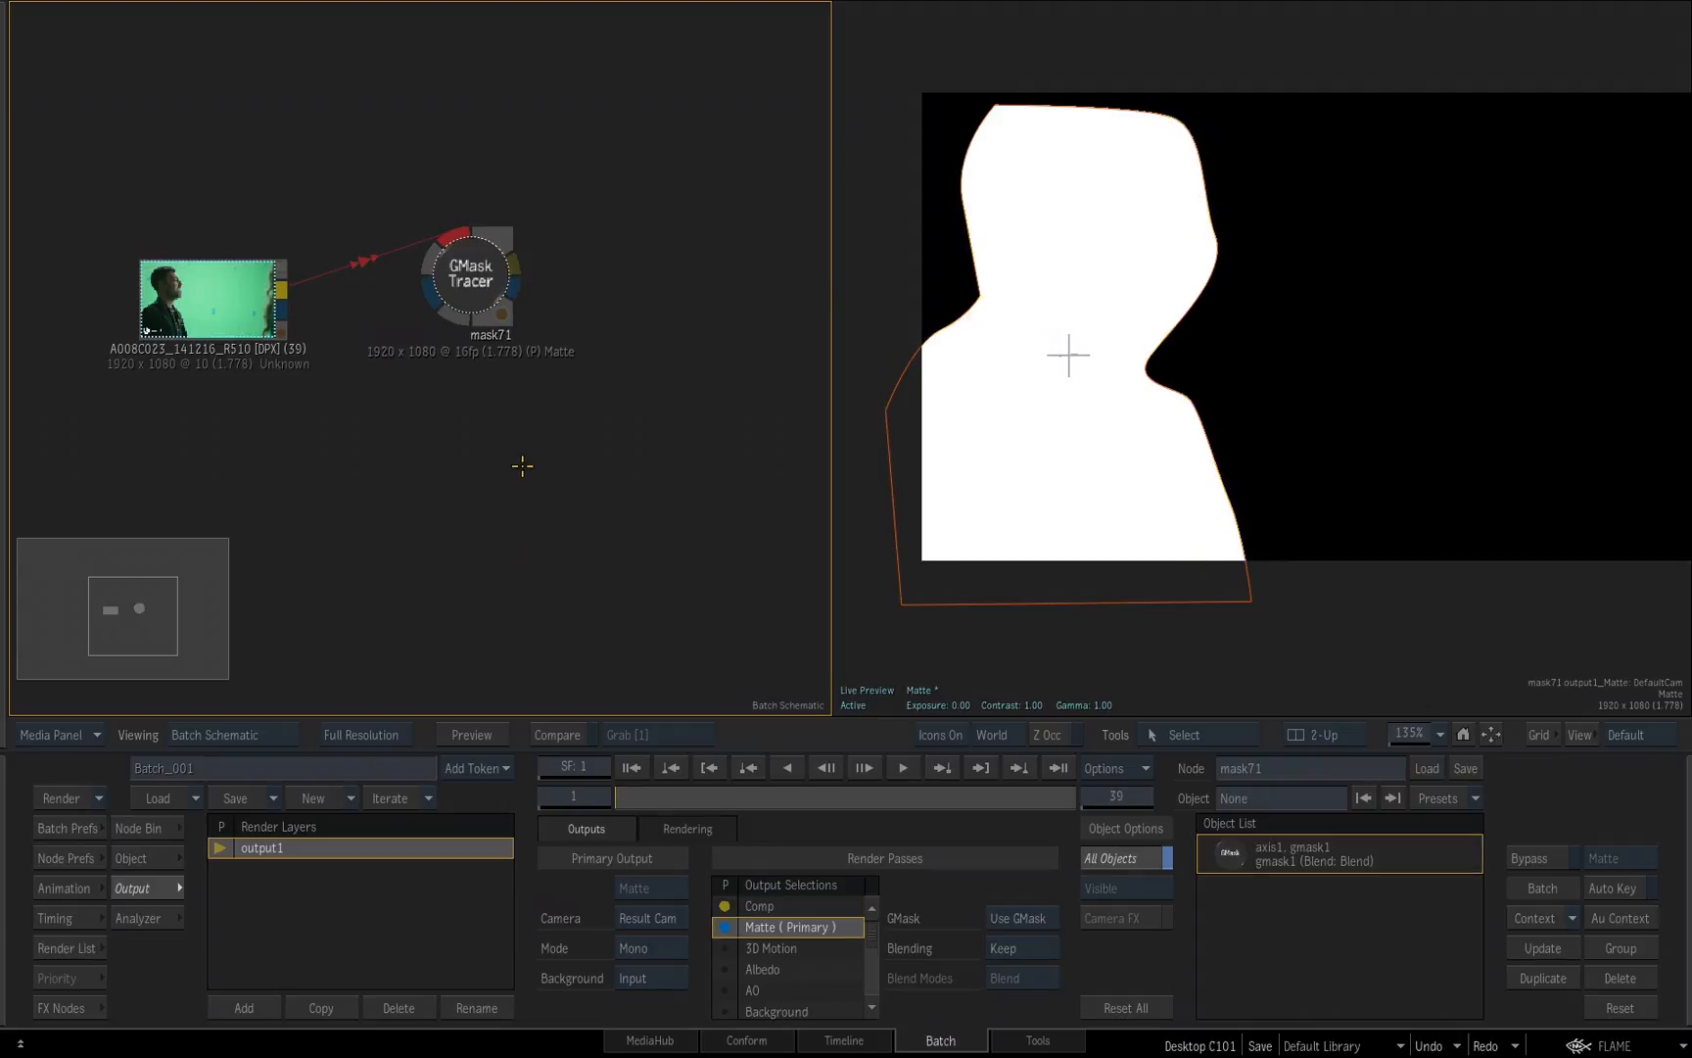
Reselect the GMask in the GMask Tracer schematic and move the mask point at the front of the man's chest slightly down.
key(Escape)
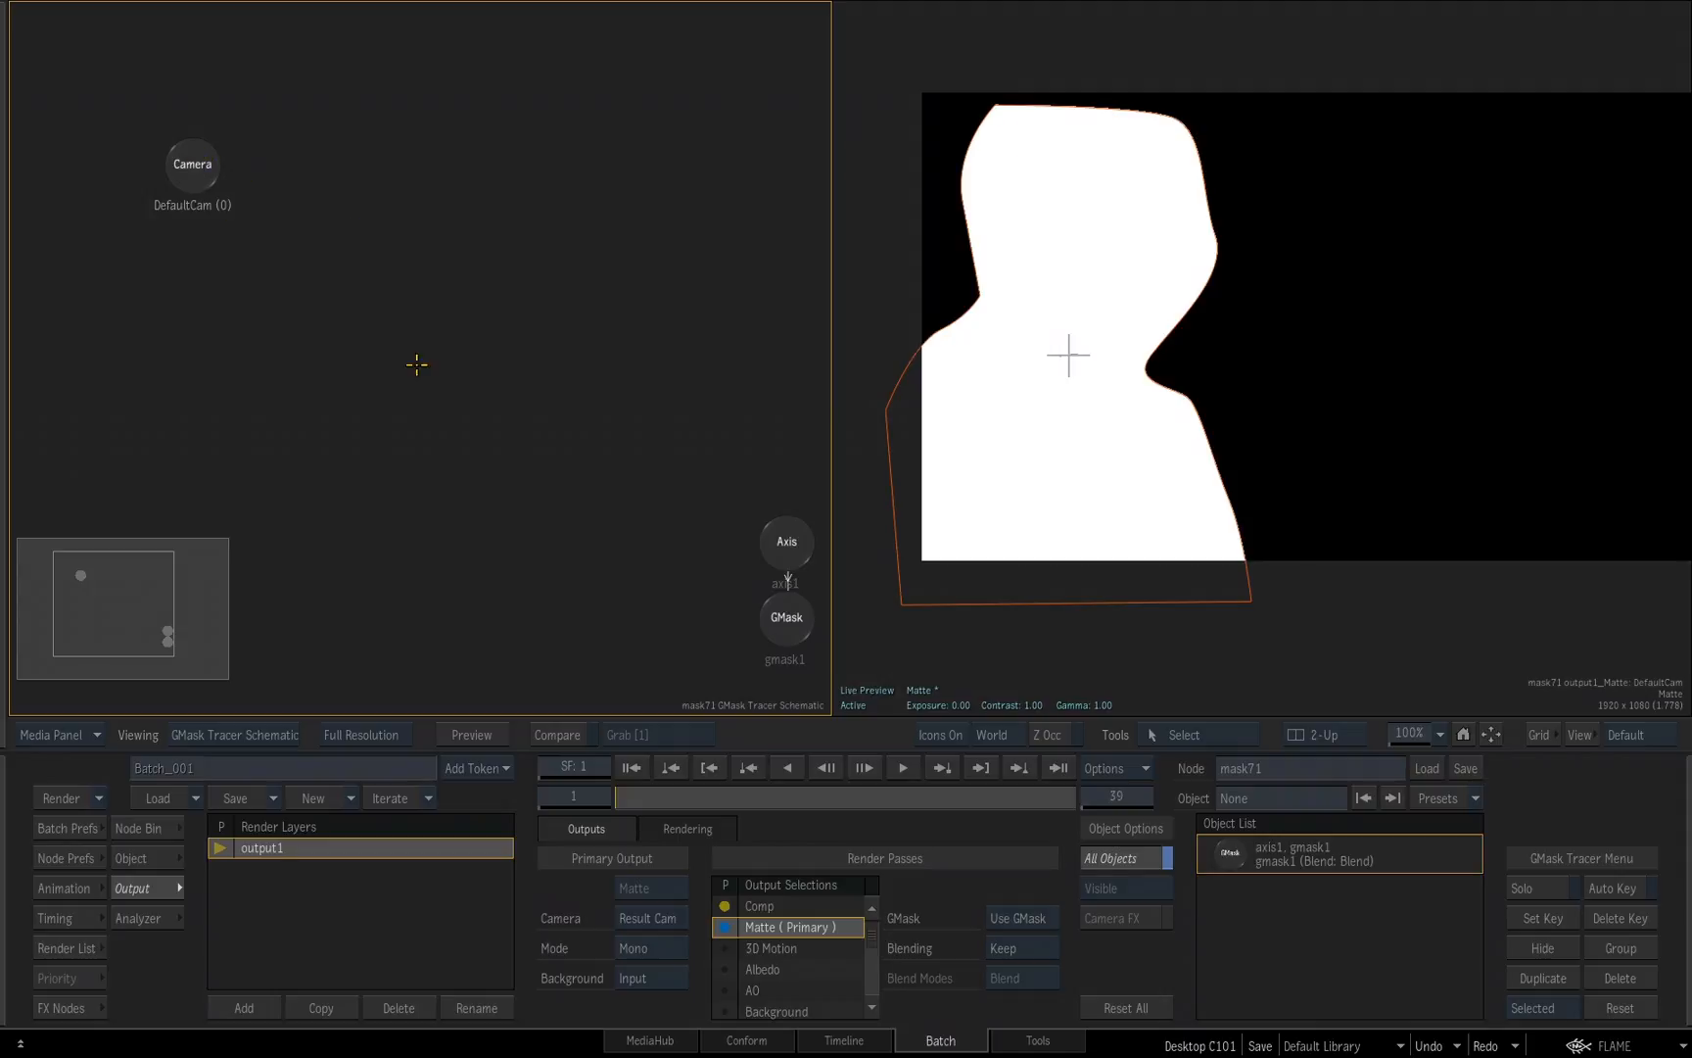
drag(692, 525, 405, 356)
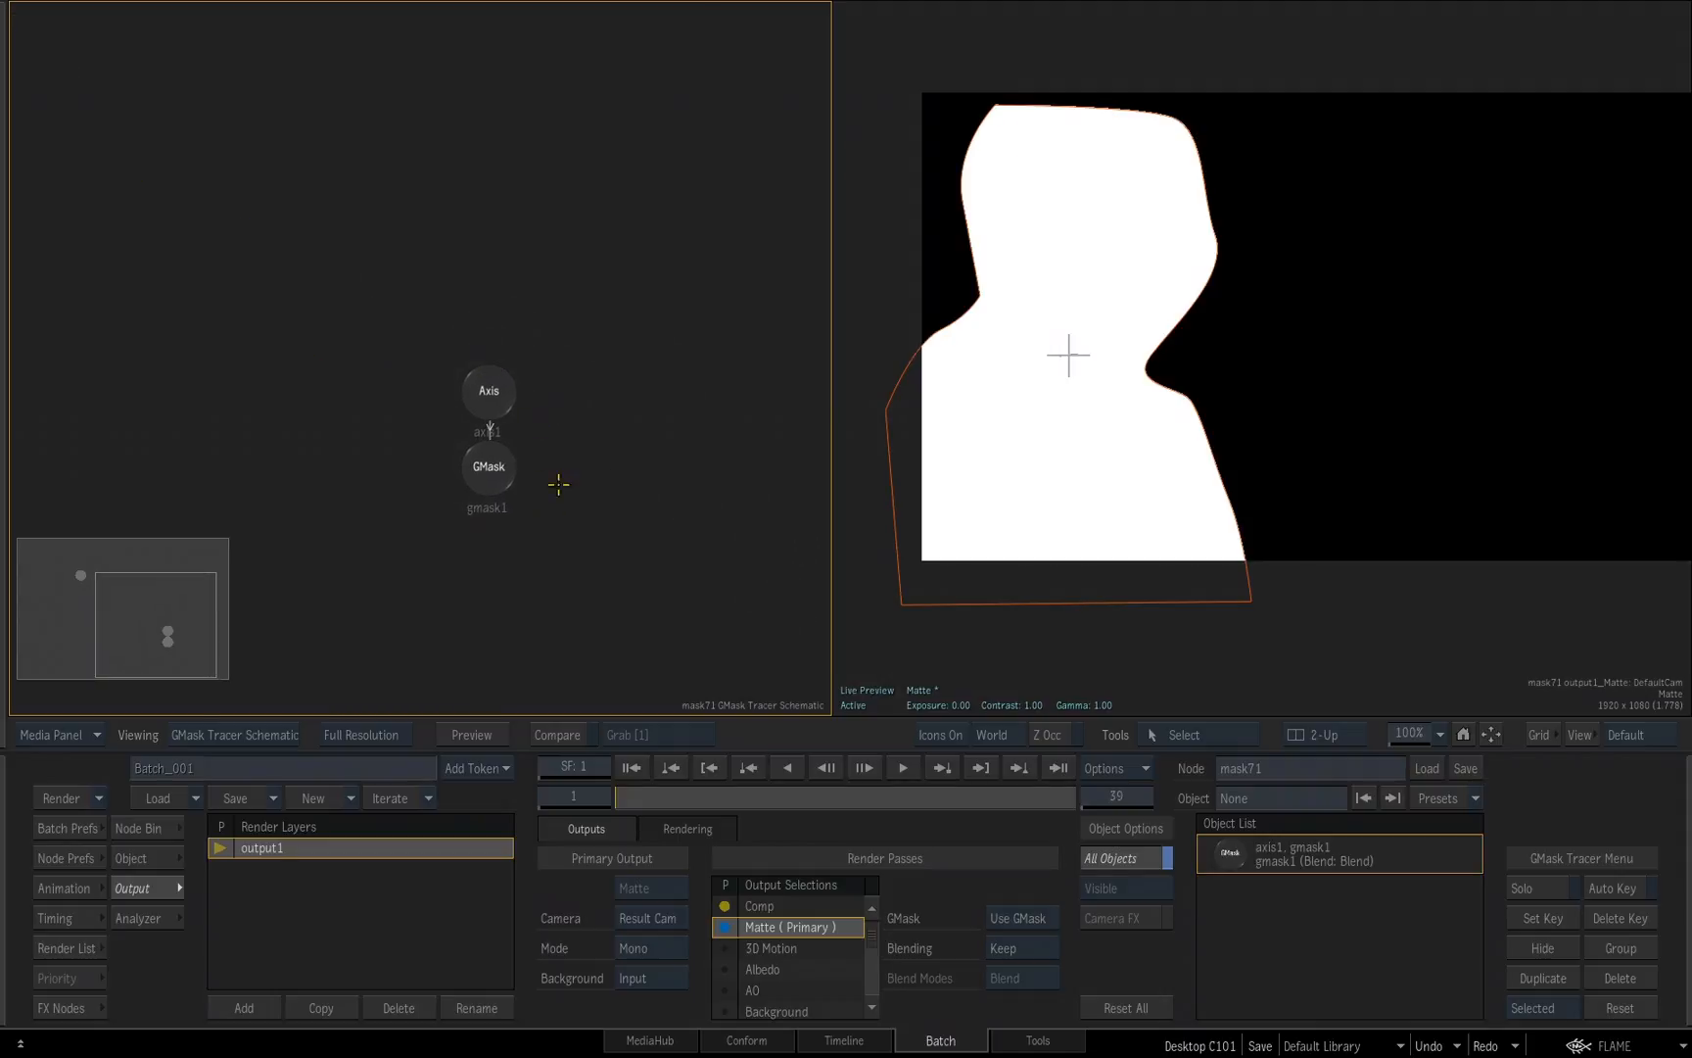
click(490, 458)
drag(492, 457, 491, 455)
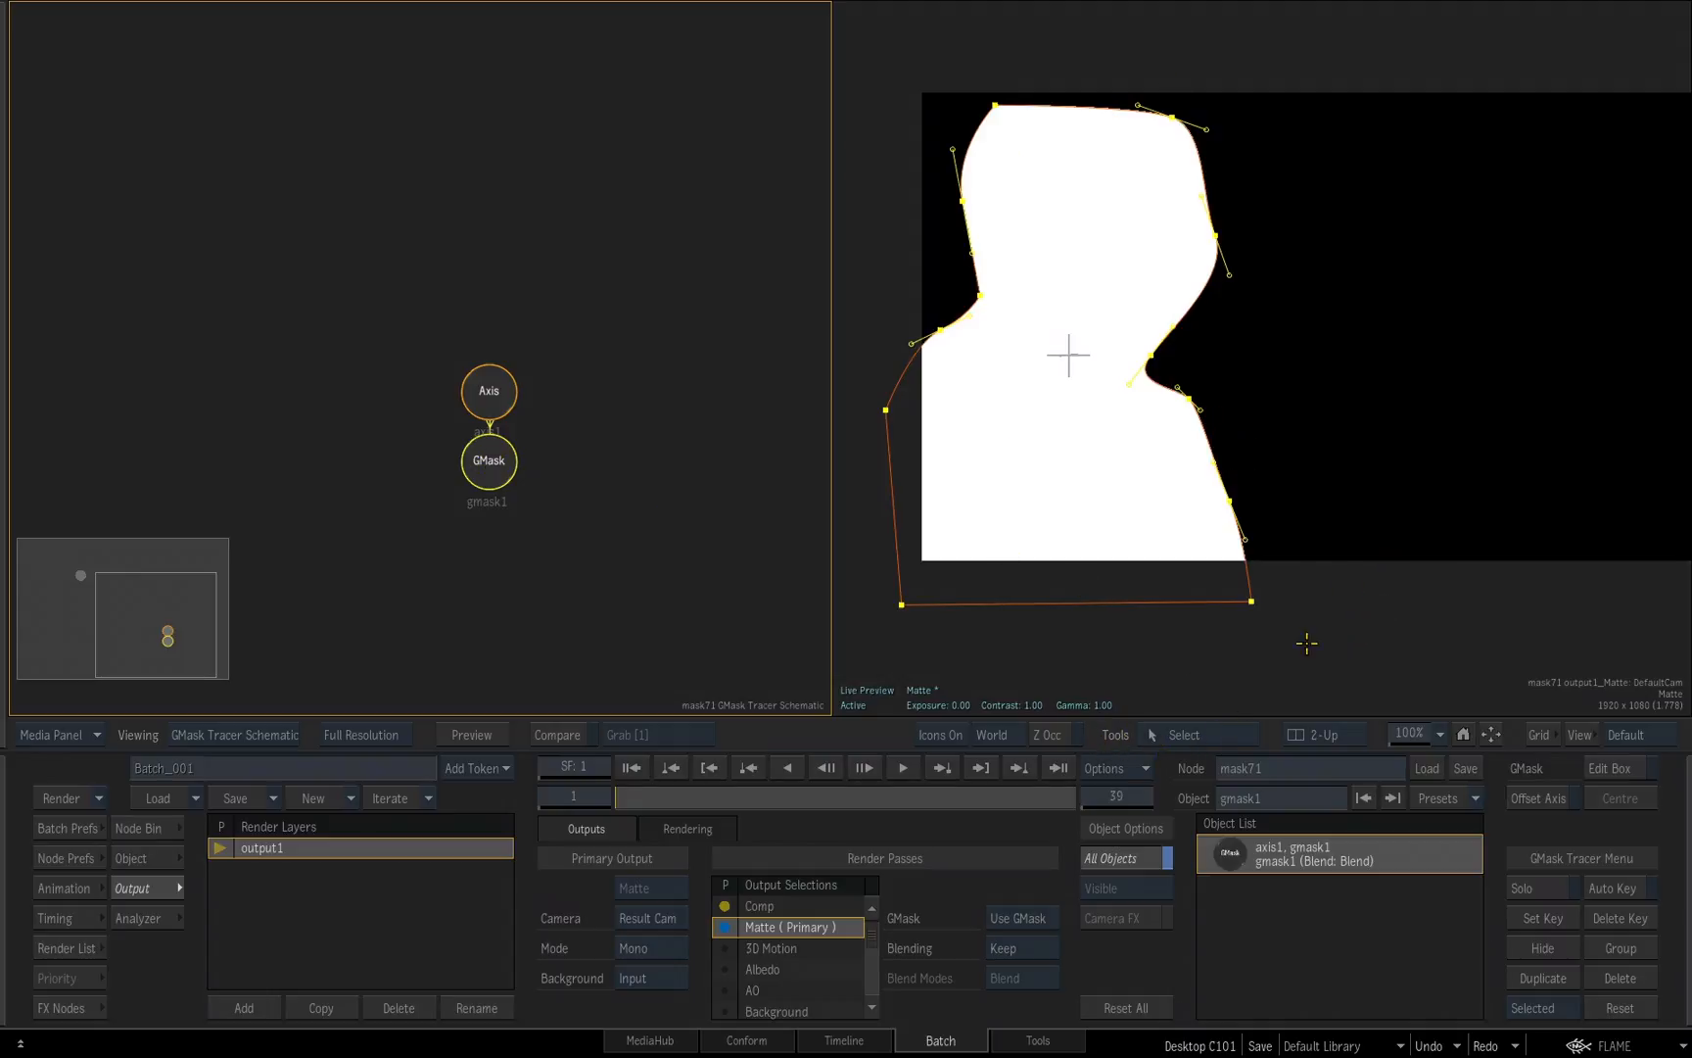
mouse_move(1188, 397)
mouse_down()
mouse_move(1280, 352)
mouse_move(1198, 404)
mouse_move(1230, 419)
mouse_move(1217, 446)
mouse_move(1188, 417)
mouse_up()
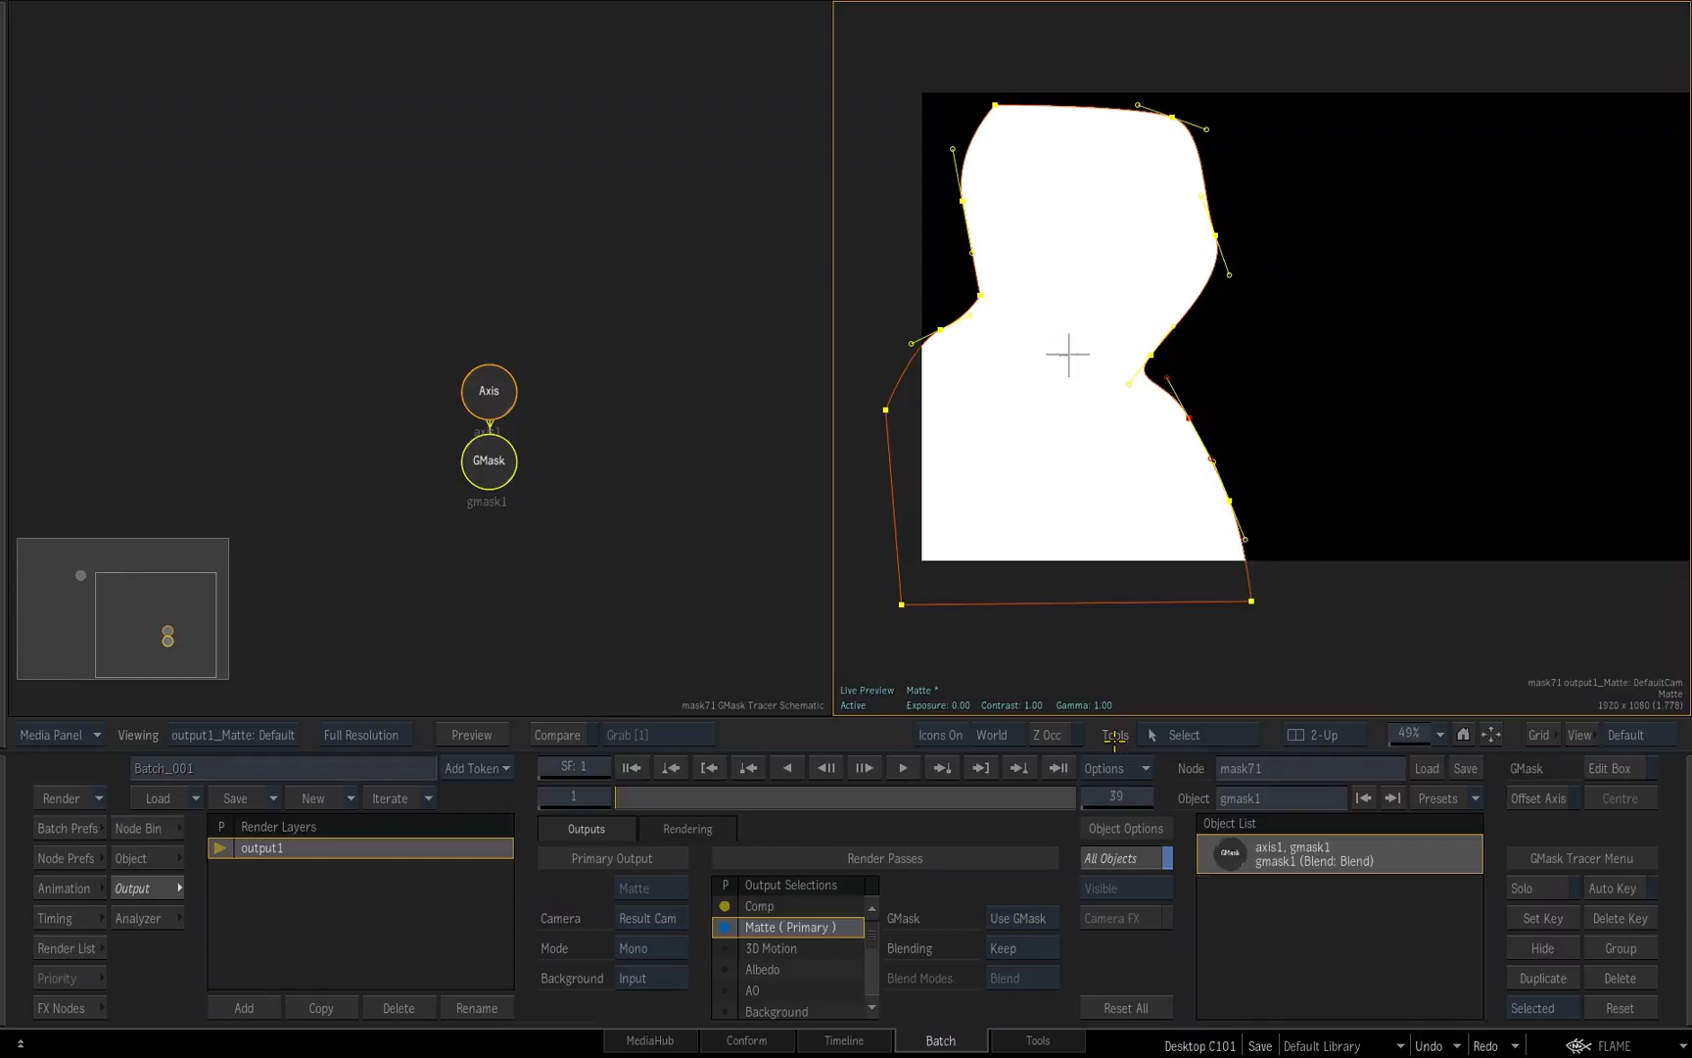
Add mask points above the head and in front of the forehead, and nudge the one above the head slightly upward.
click(1237, 734)
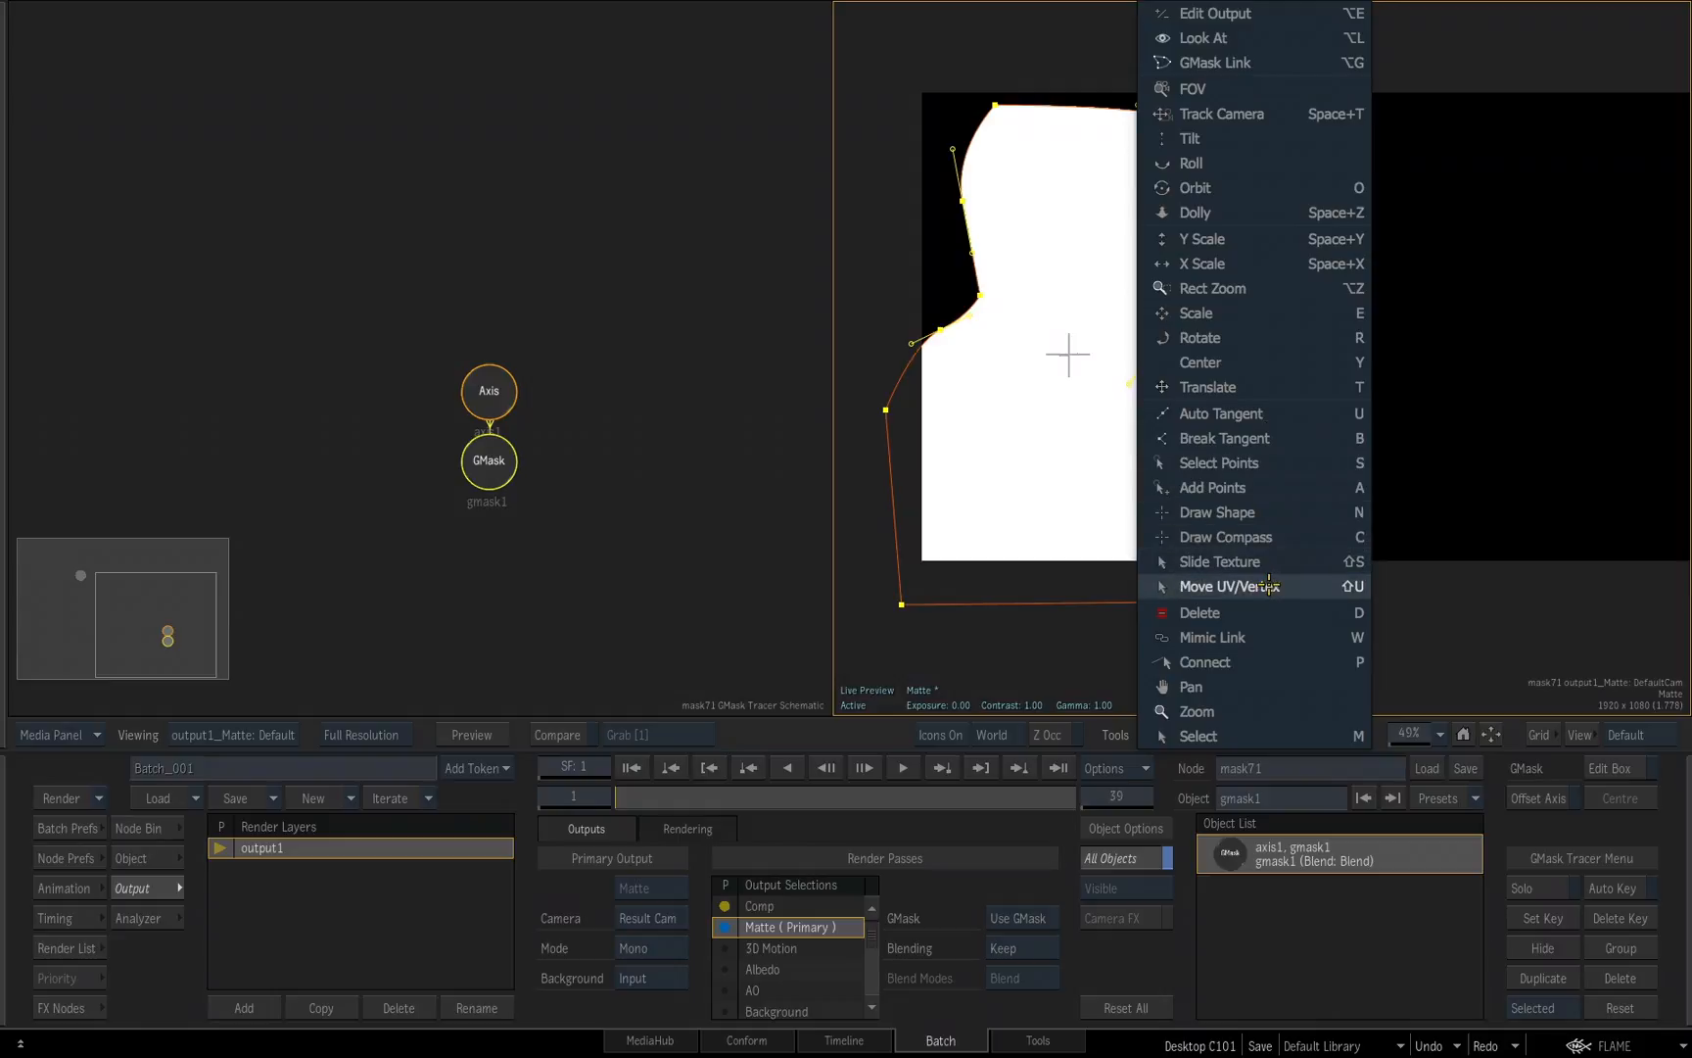
click(1198, 736)
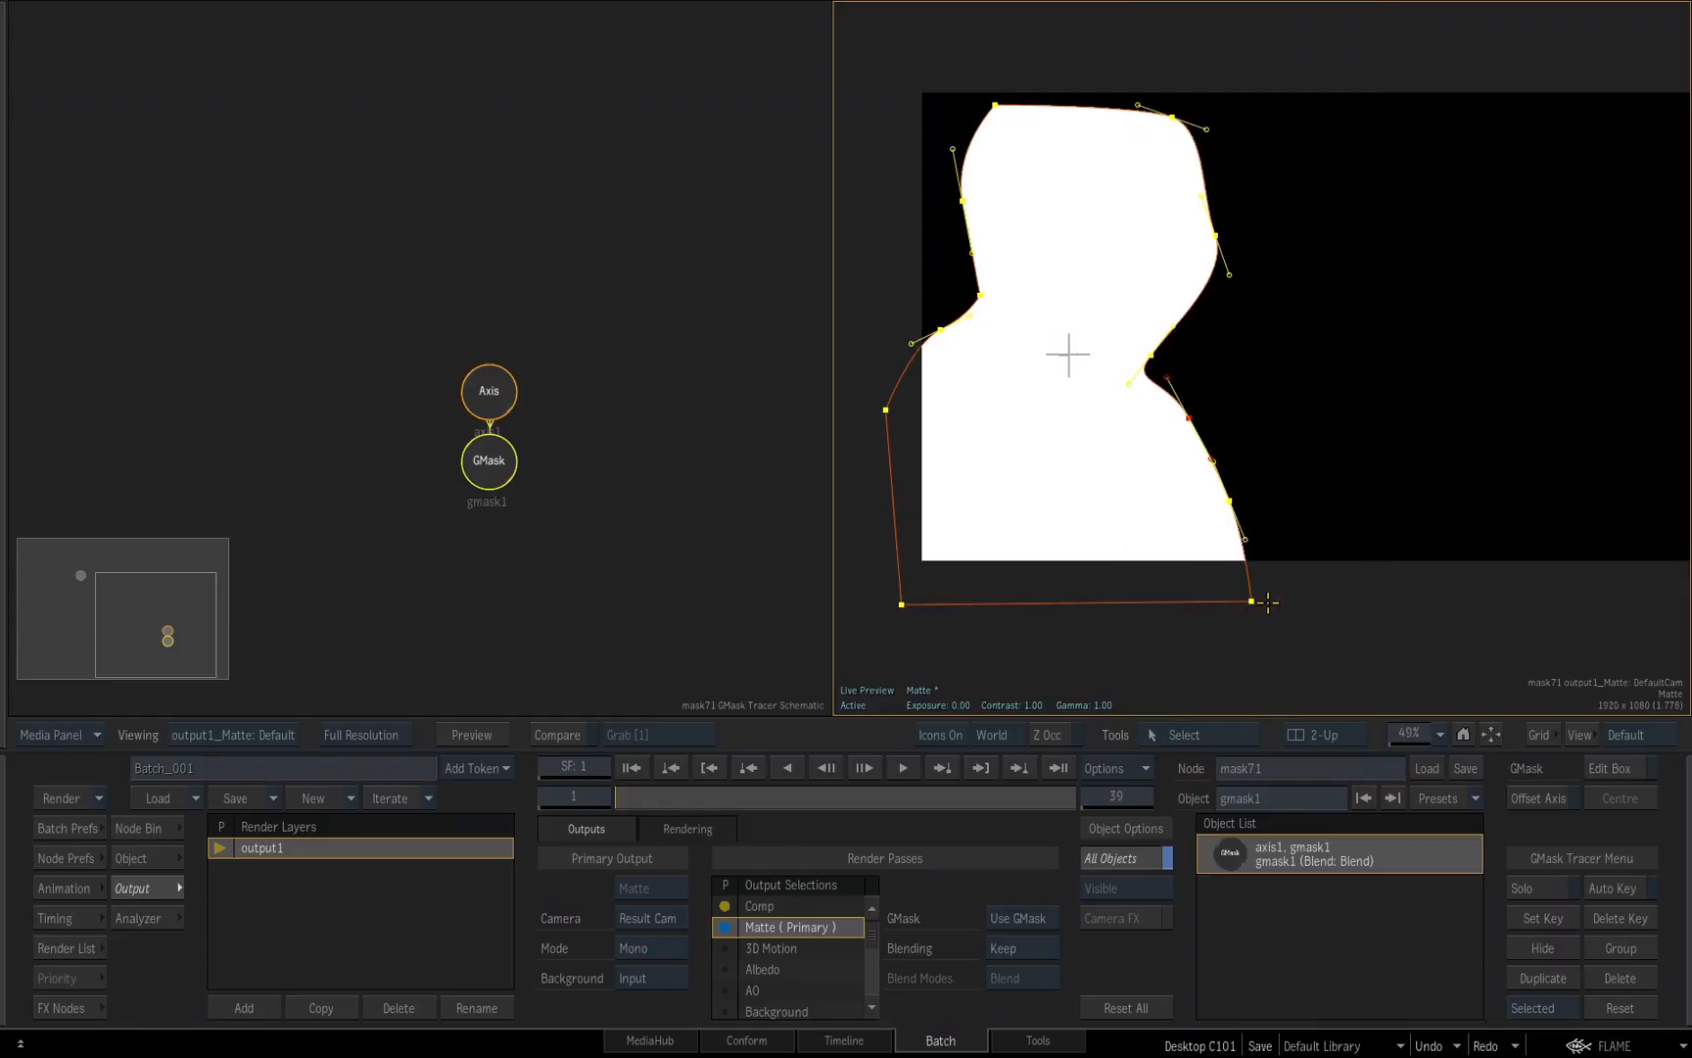
click(1196, 731)
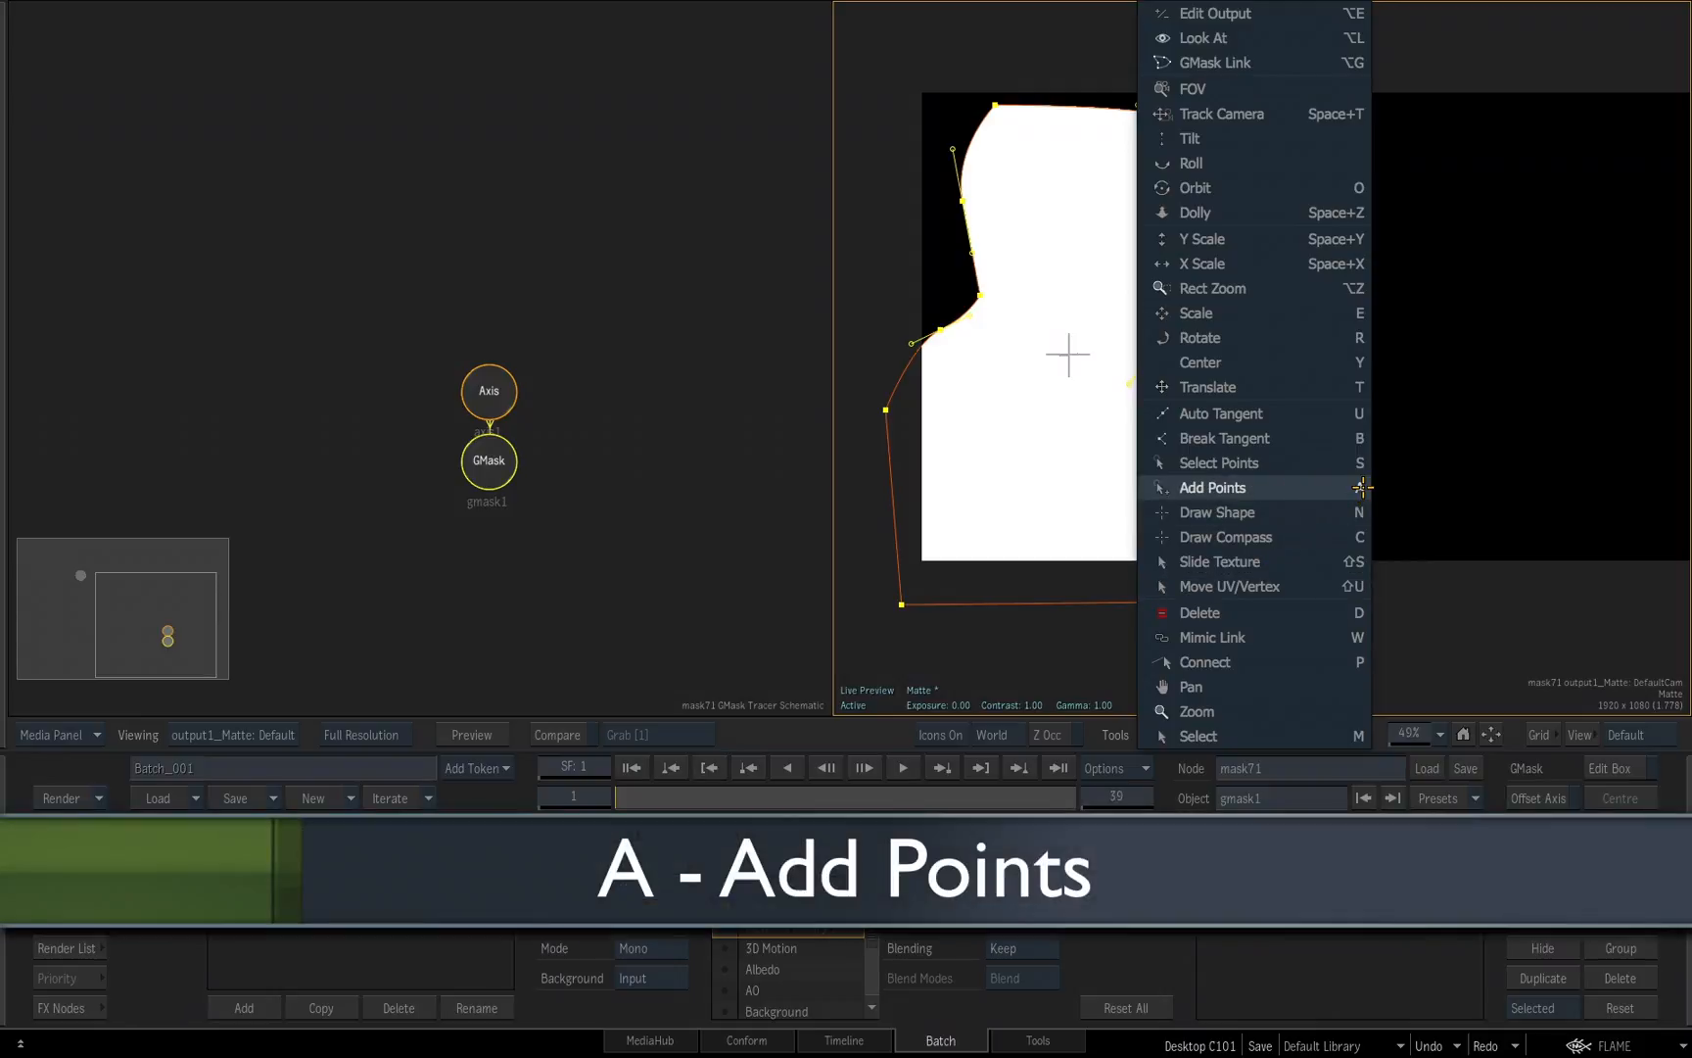
click(1361, 487)
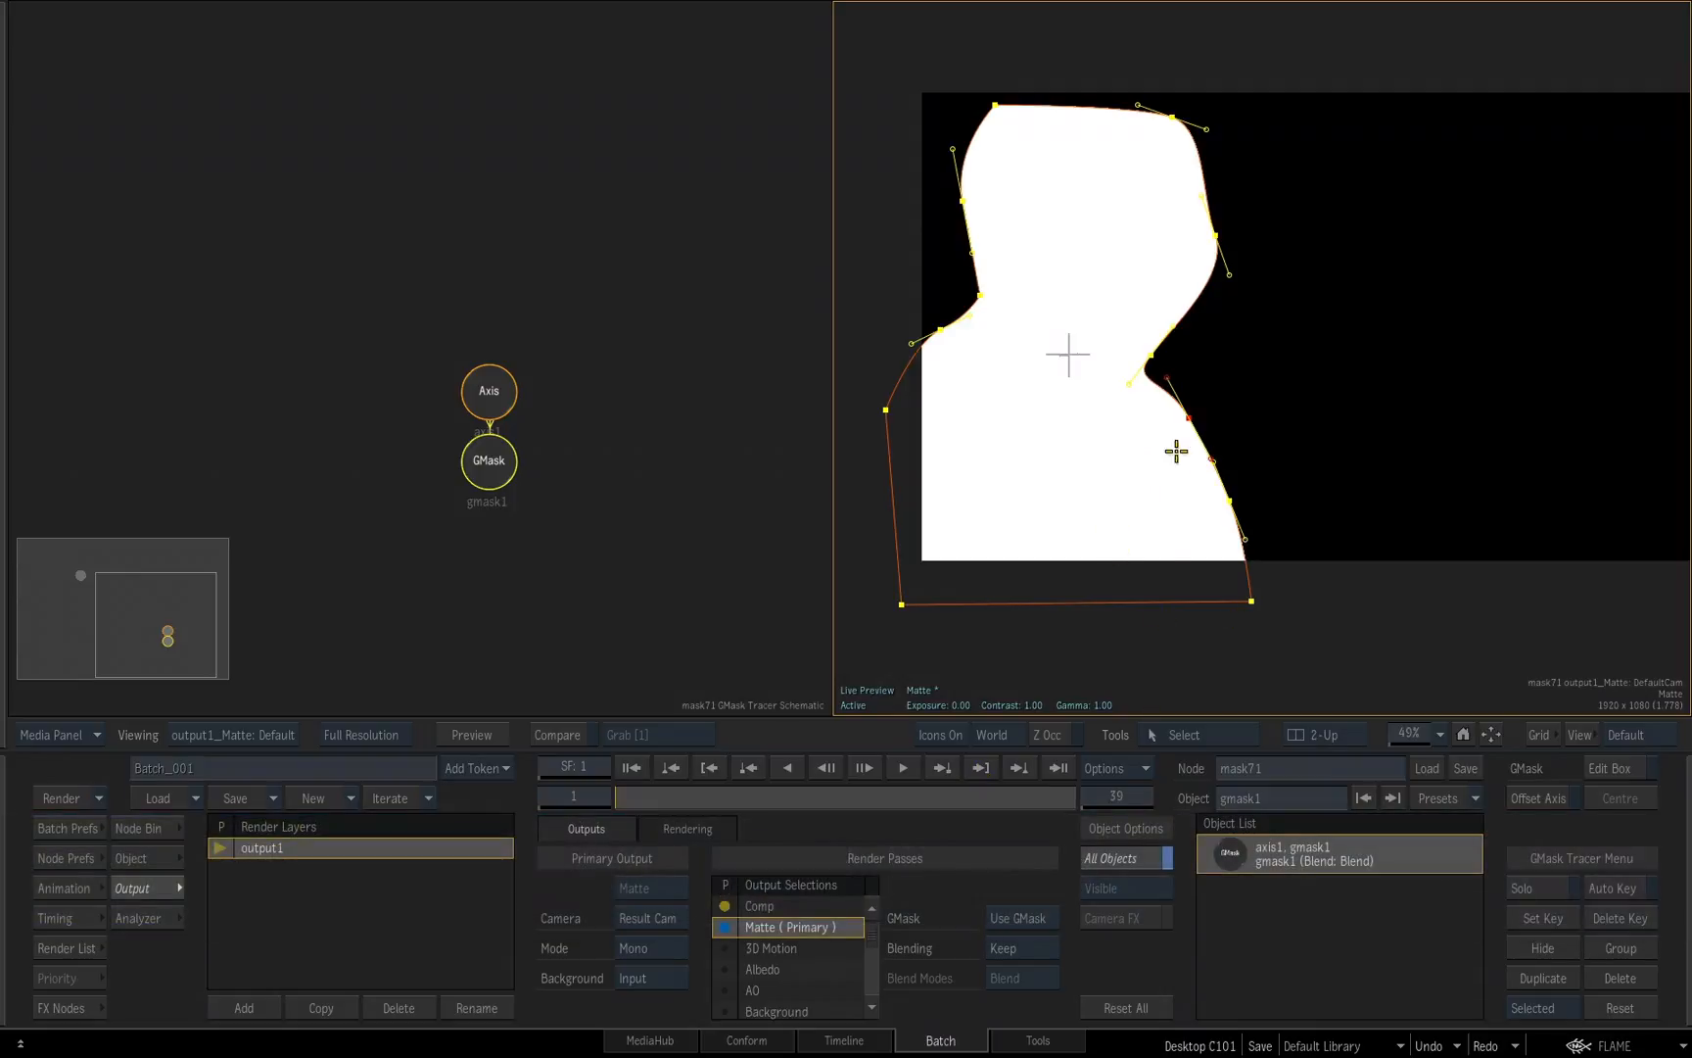
key(a)
click(1084, 104)
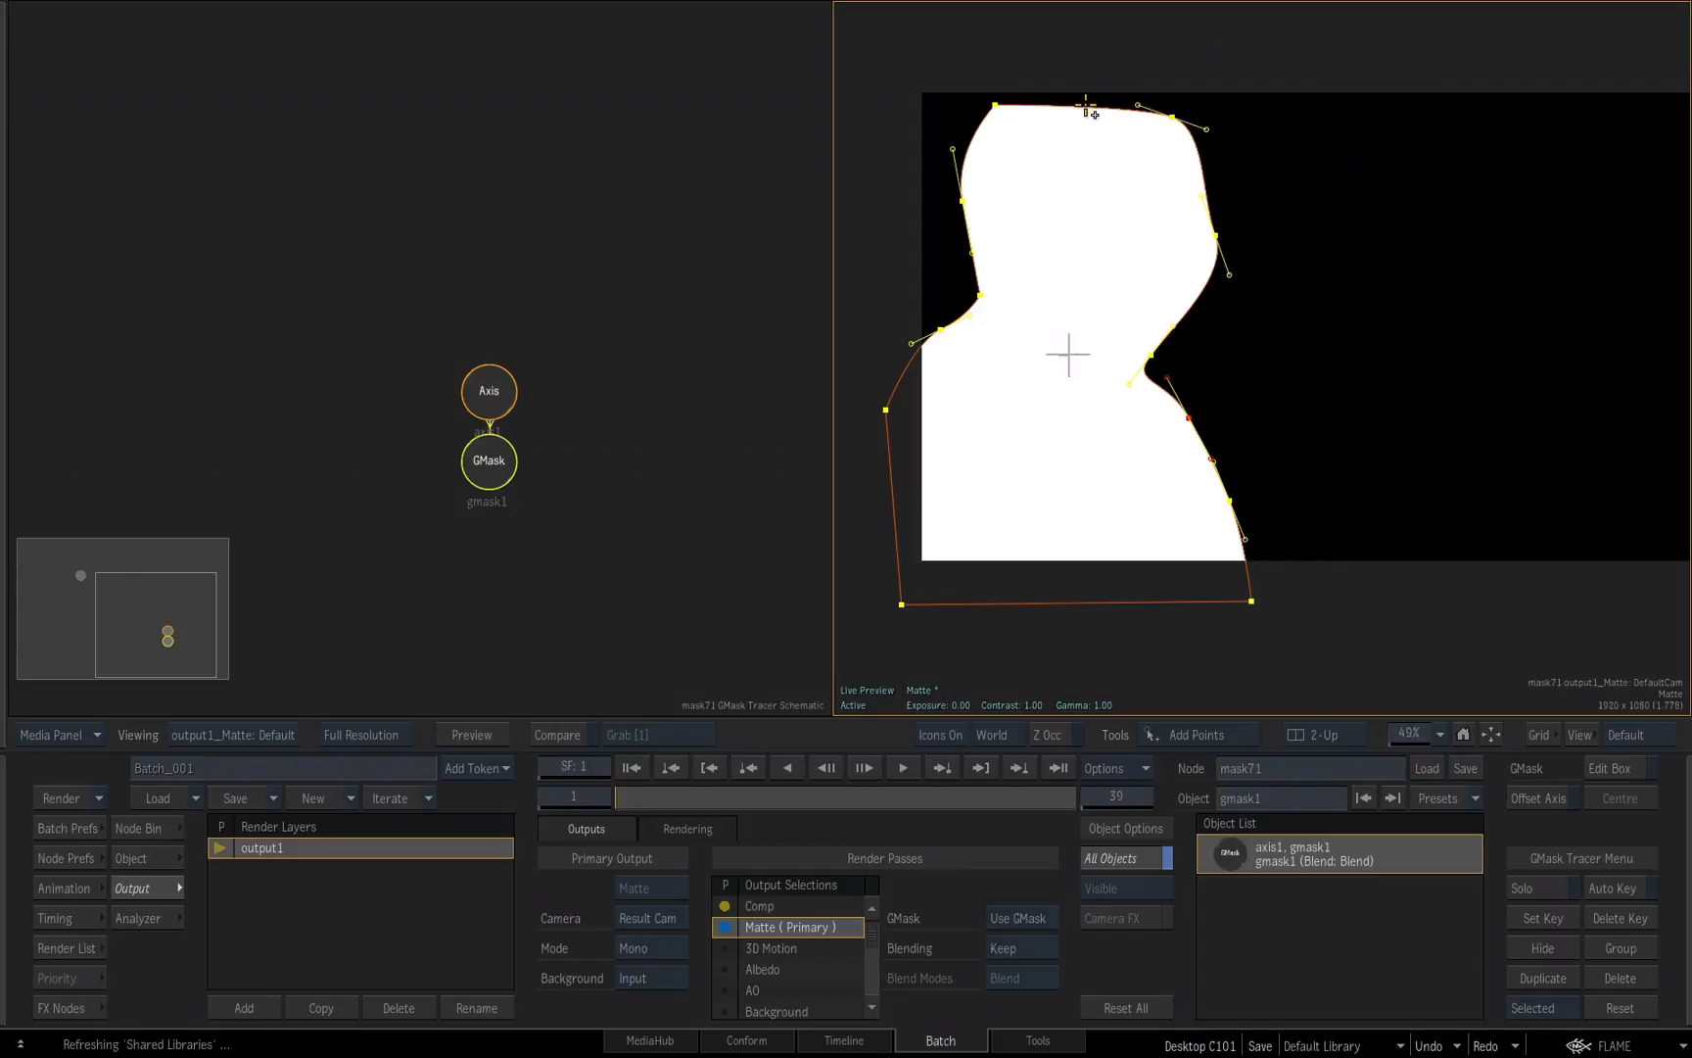
click(1202, 164)
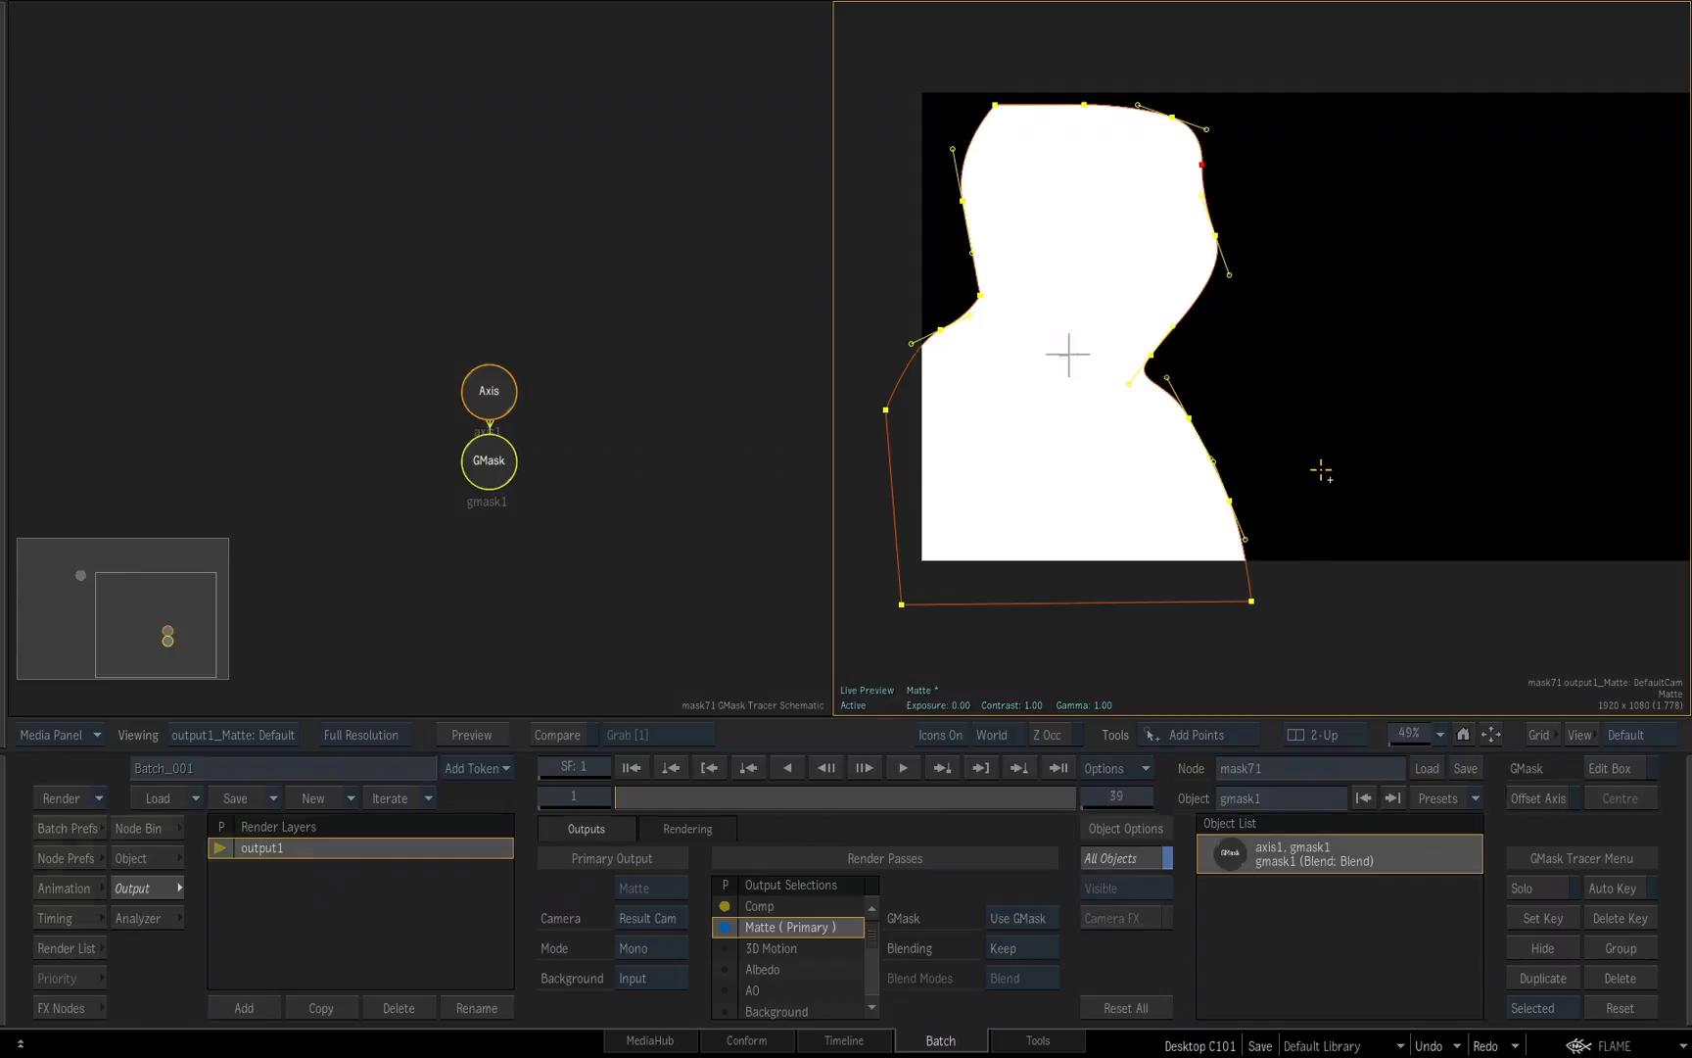
key(m)
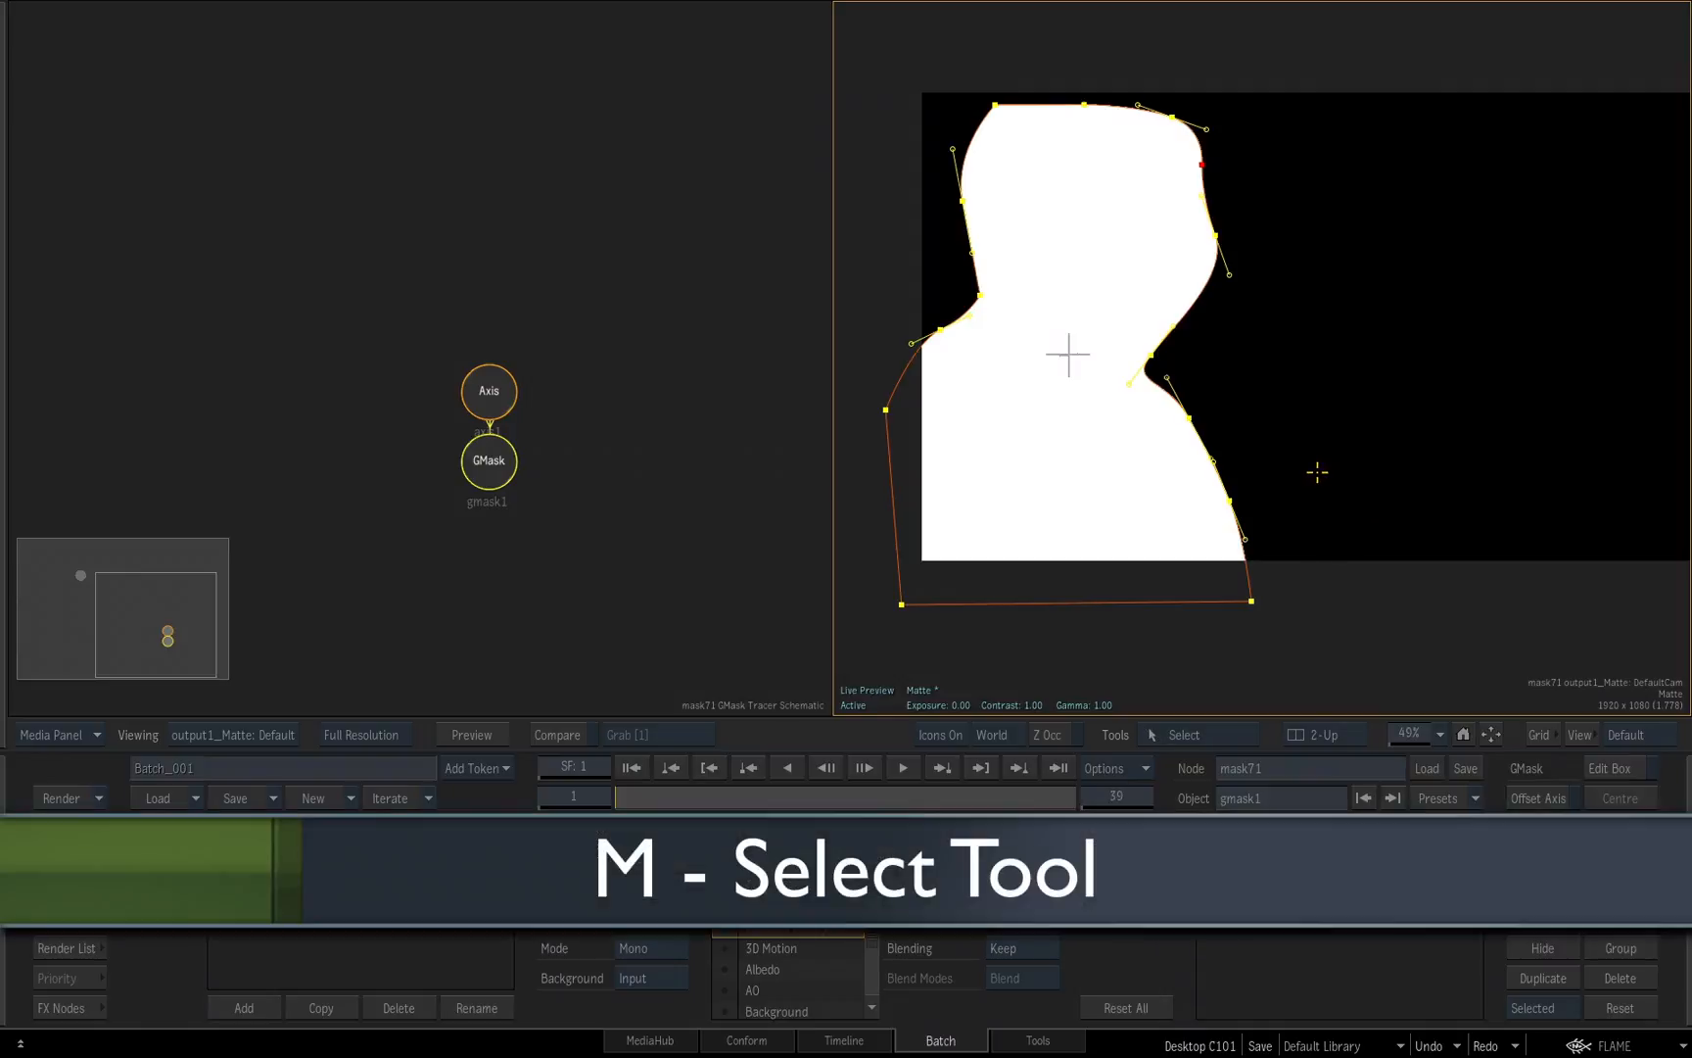
mouse_move(1085, 103)
mouse_down()
mouse_move(1092, 68)
mouse_move(1085, 99)
mouse_up()
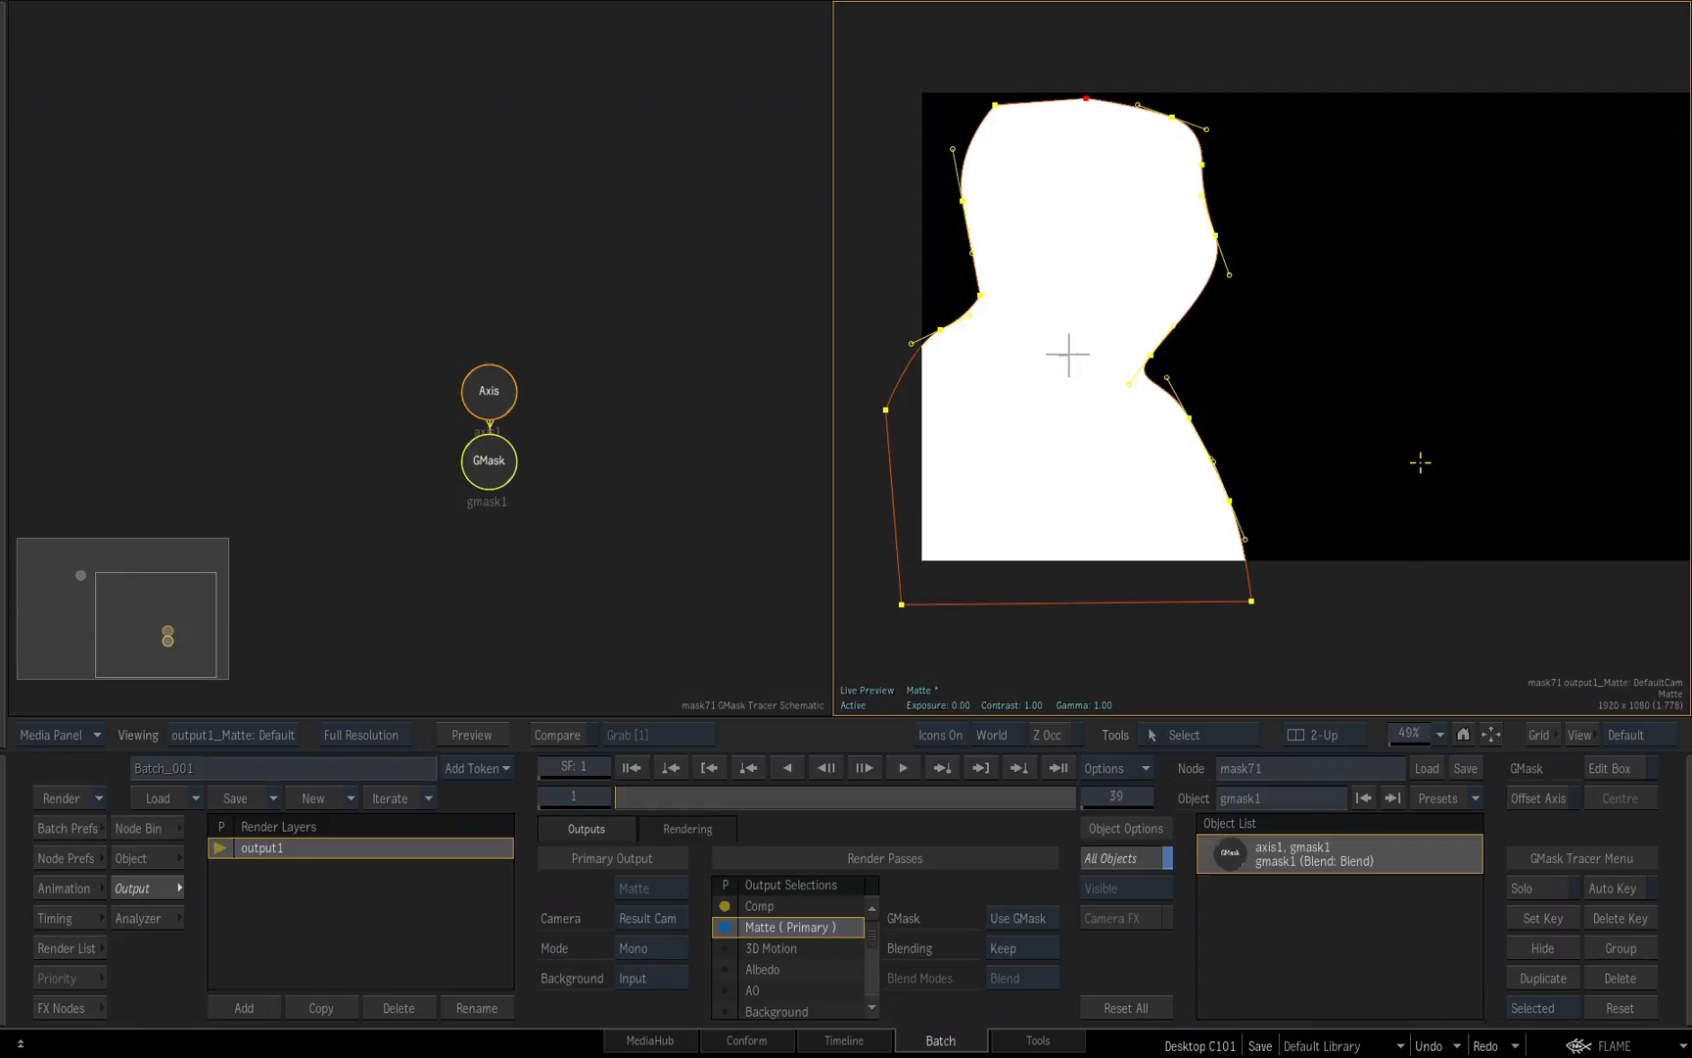
Delete the added point above the head and move the neighbouring point above the forehead inward toward the hair.
key(d)
click(1087, 99)
mouse_move(1171, 116)
mouse_down()
mouse_move(1126, 105)
mouse_move(1140, 109)
mouse_up()
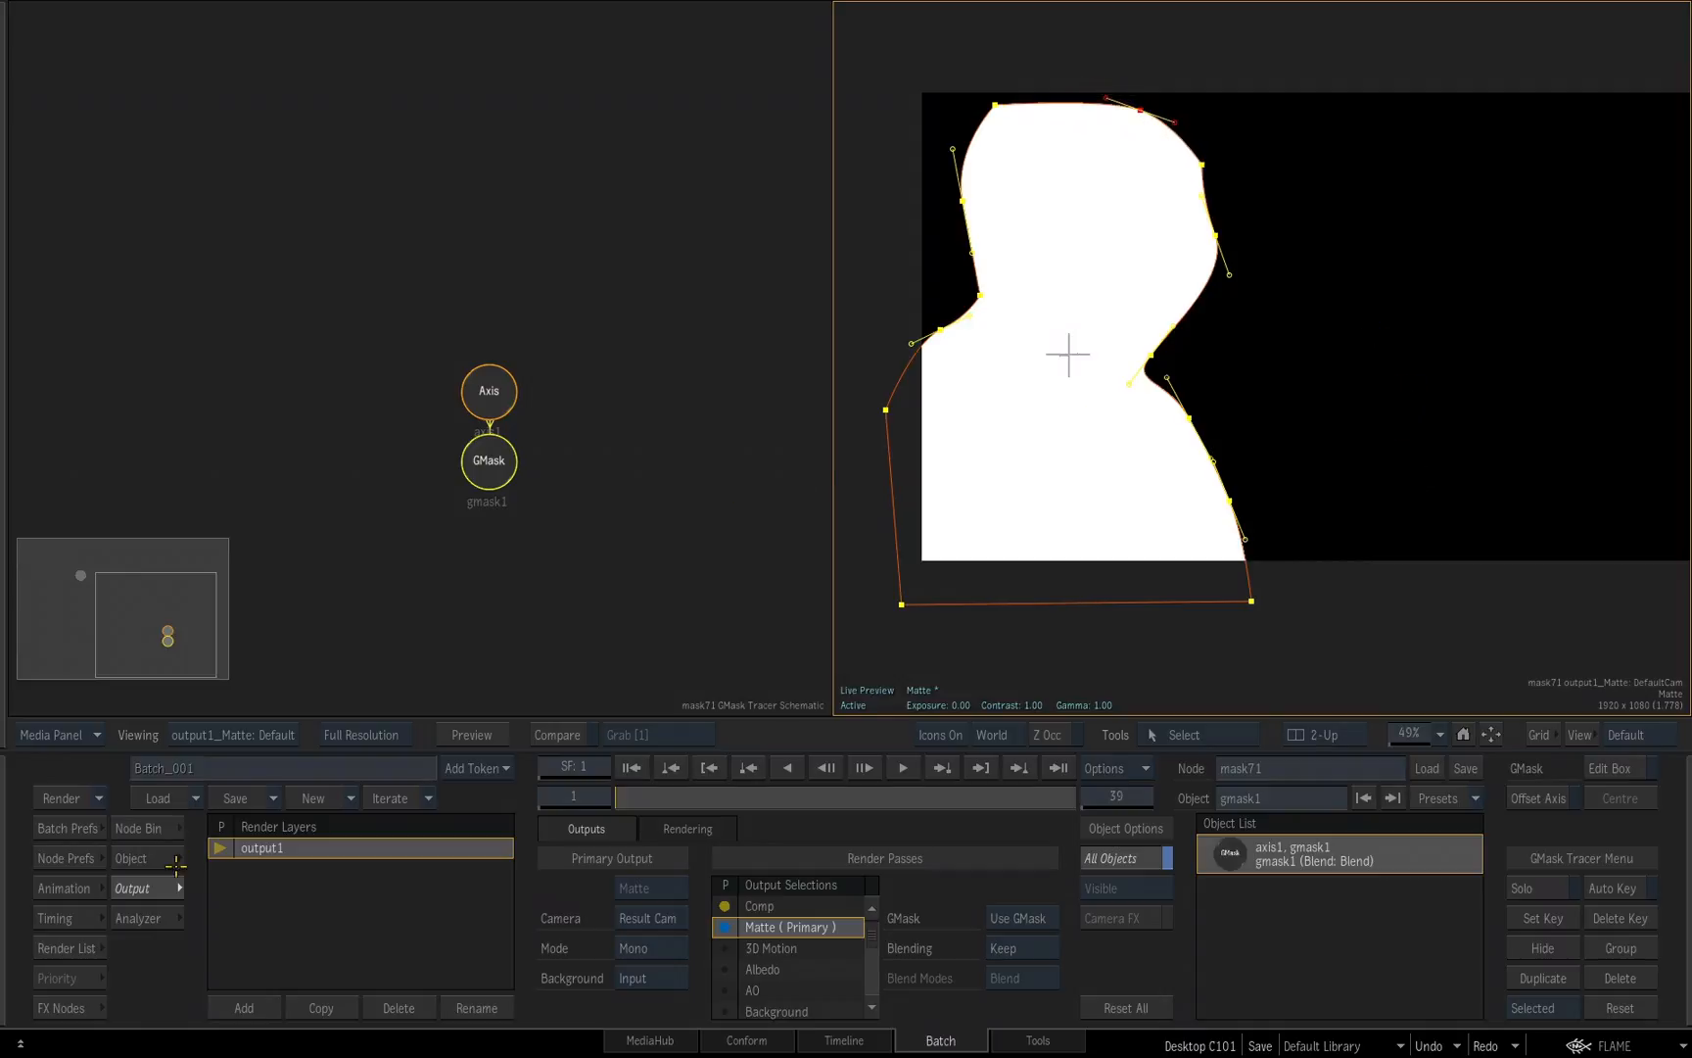
Examine the GMask's Mask, Vertices, Gradient, Tracking and Tracer object settings, and space the Axis and GMask nodes apart in the schematic.
click(130, 859)
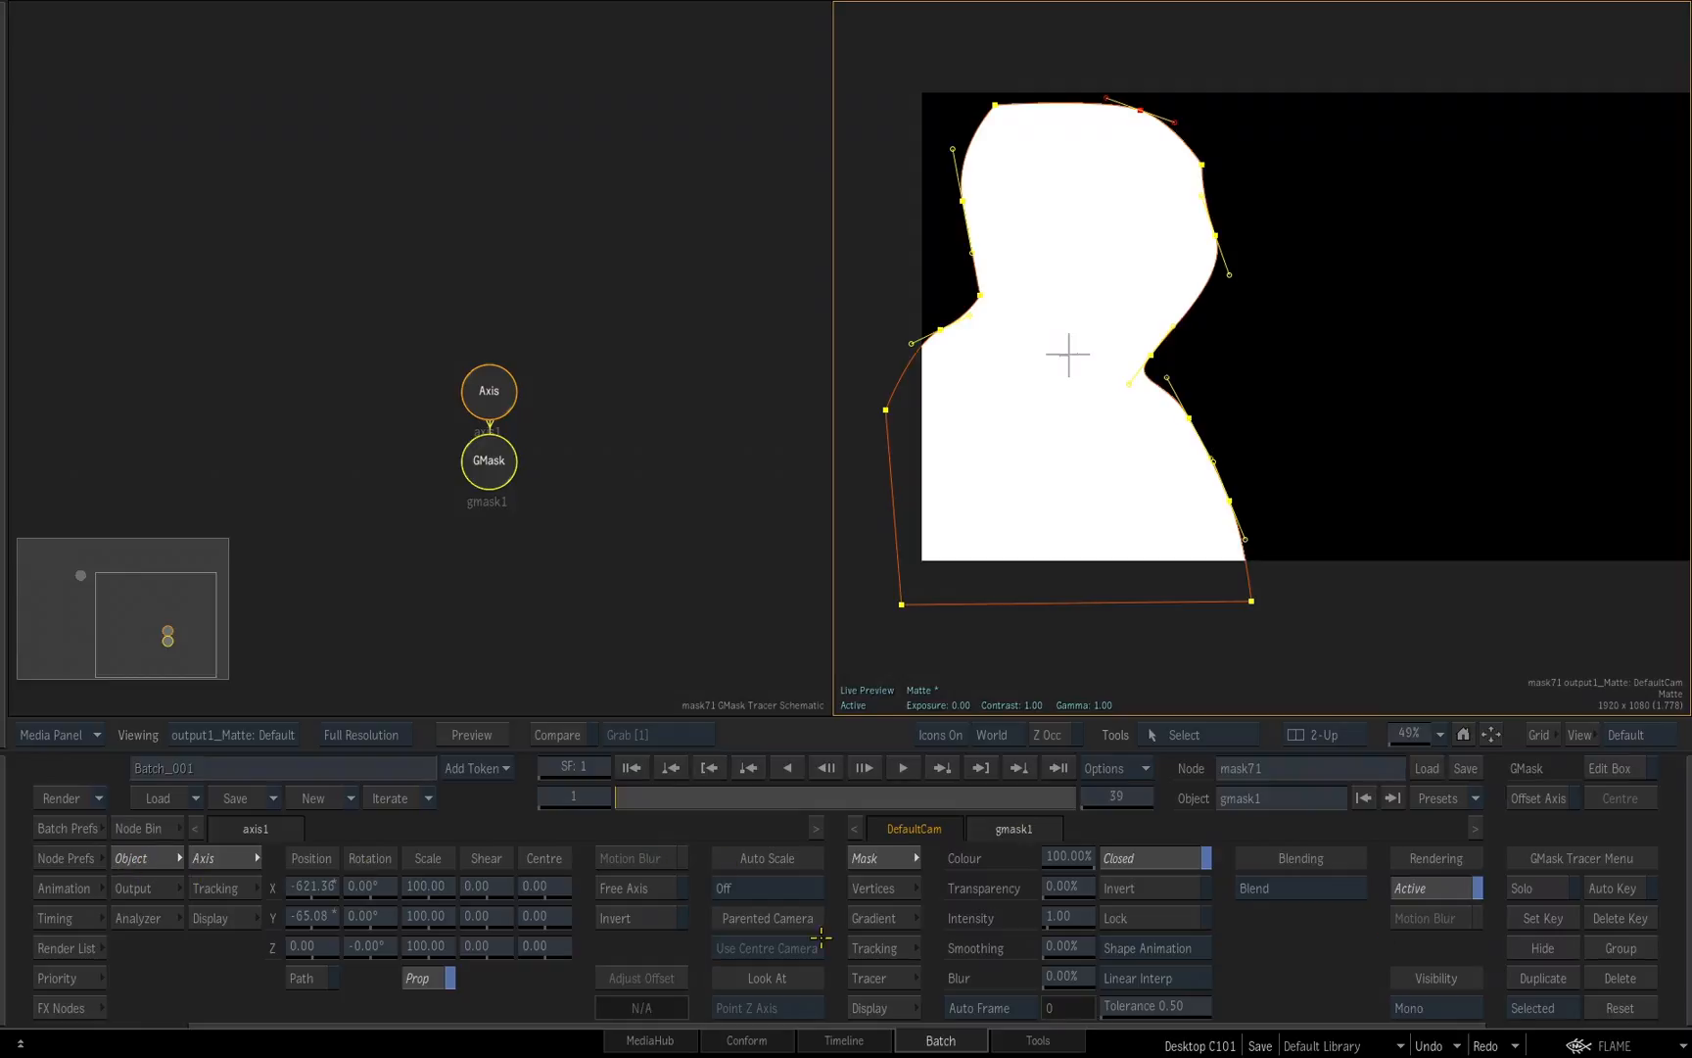
drag(469, 497, 473, 521)
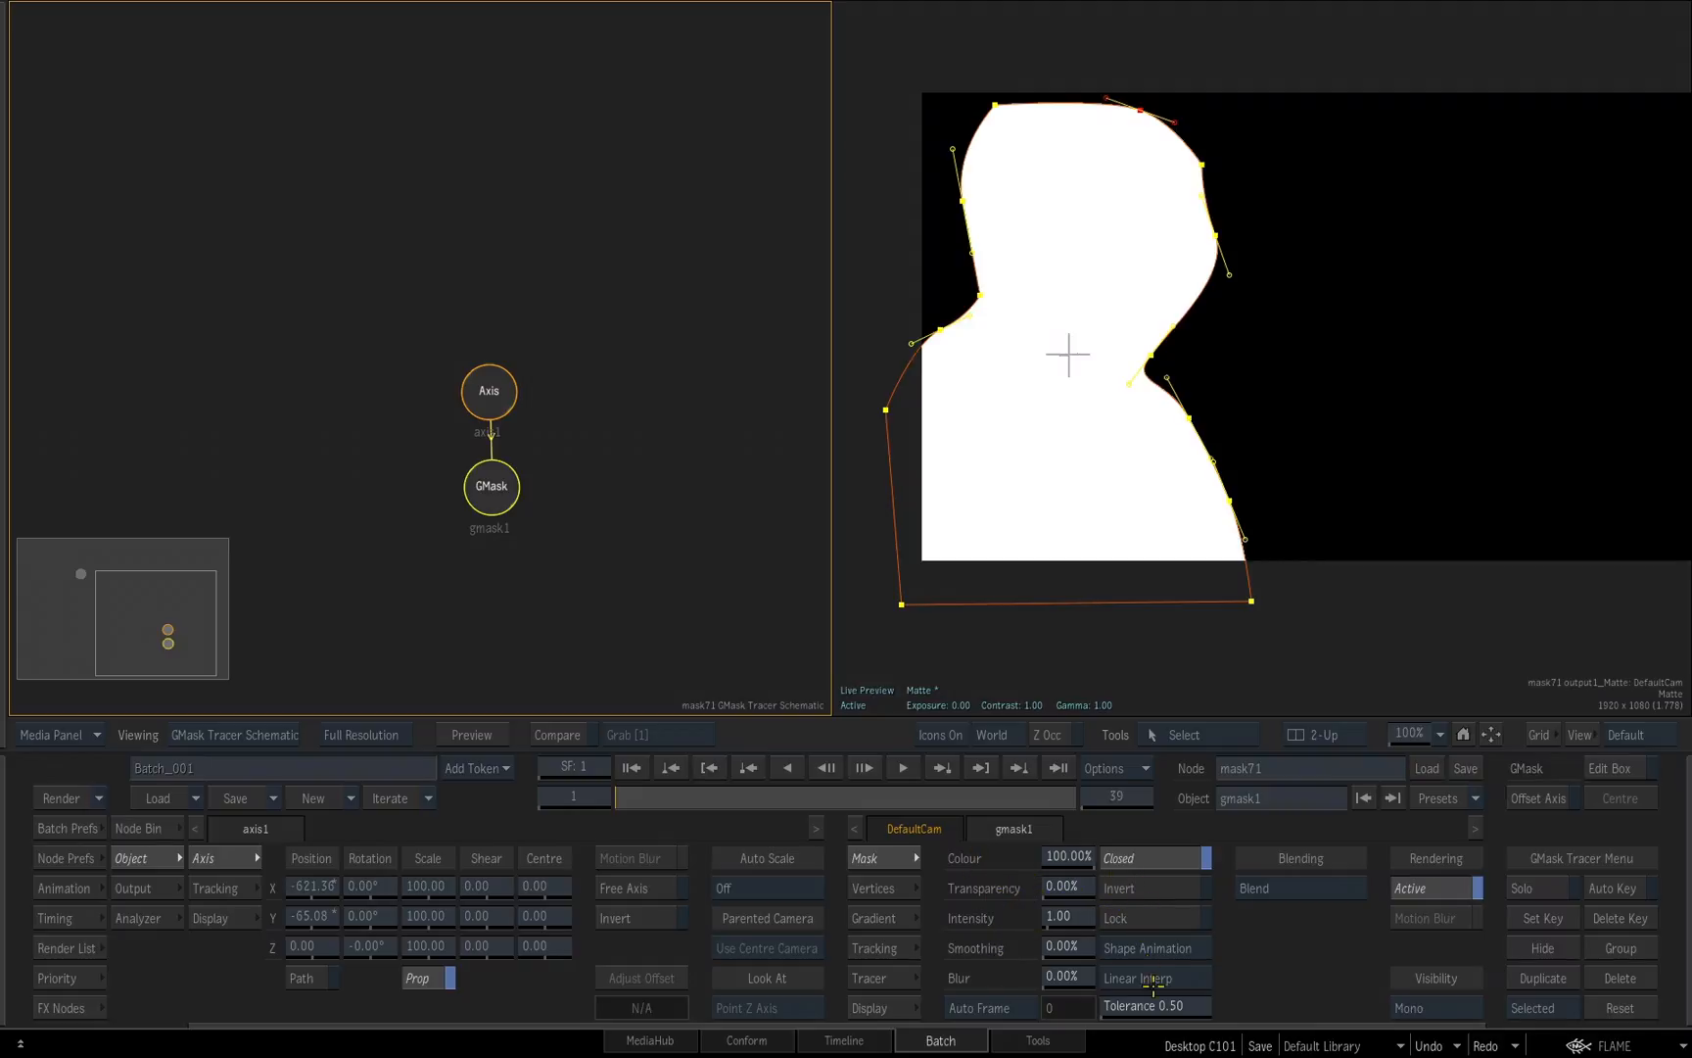
click(877, 887)
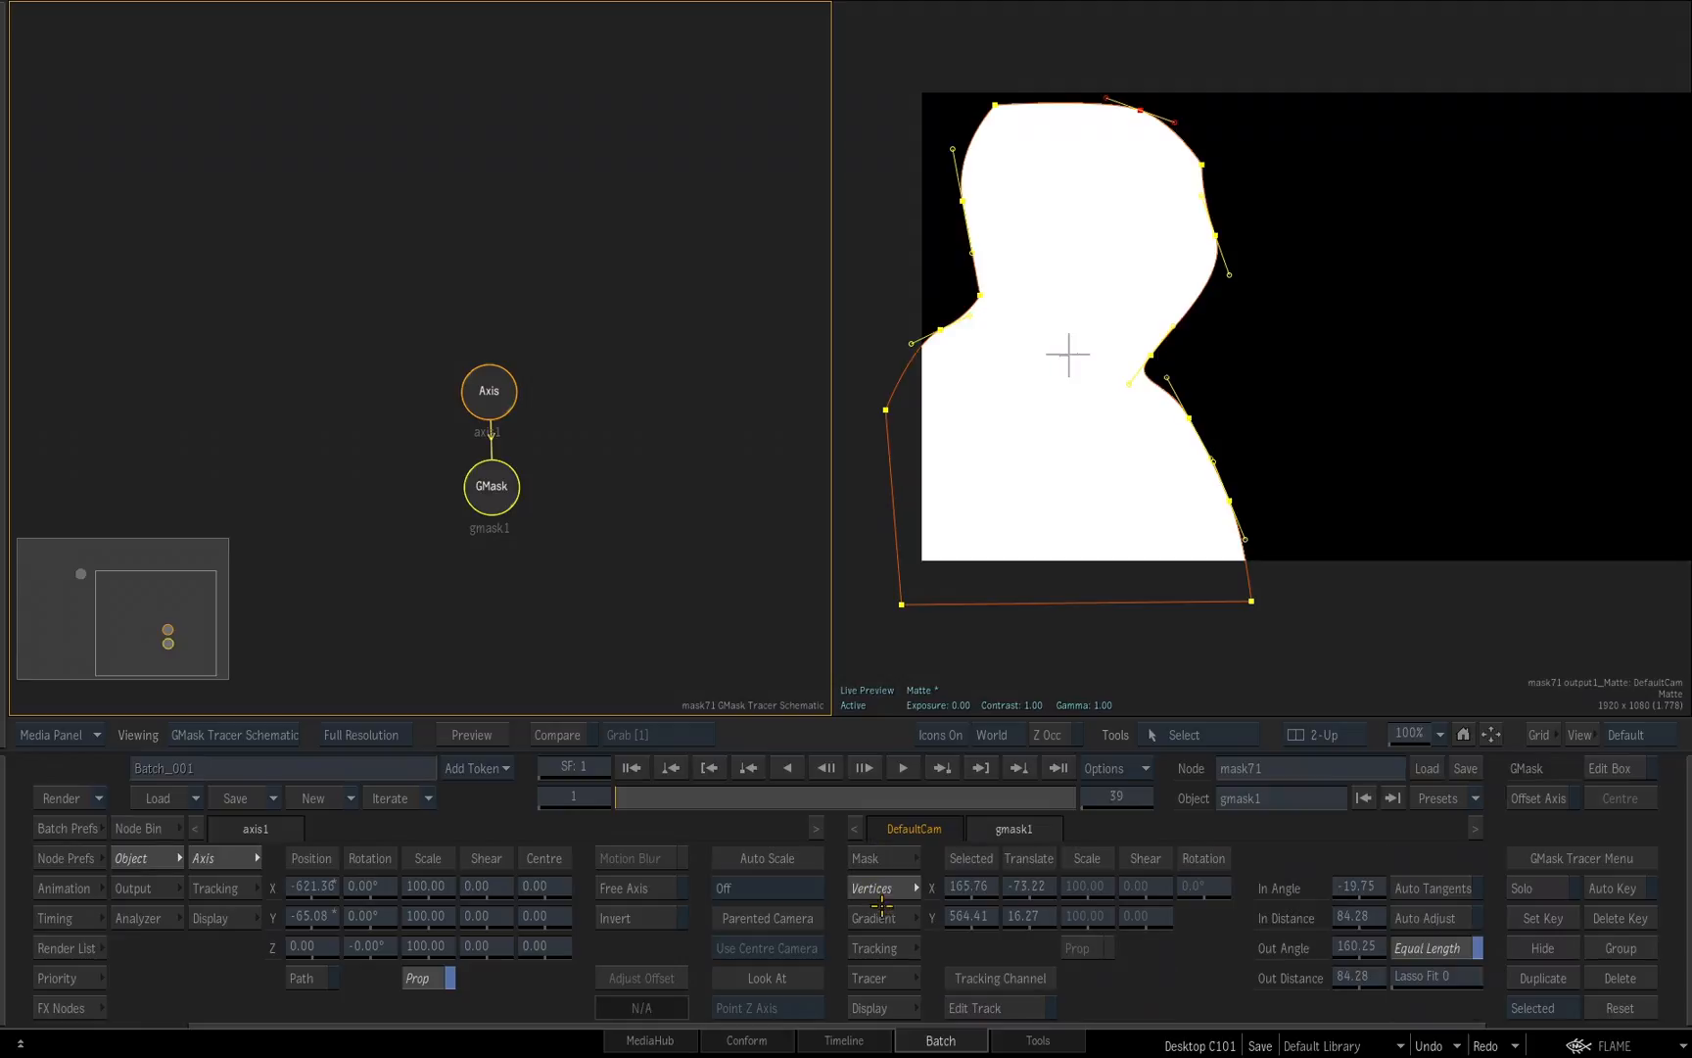
click(876, 918)
click(874, 948)
click(871, 978)
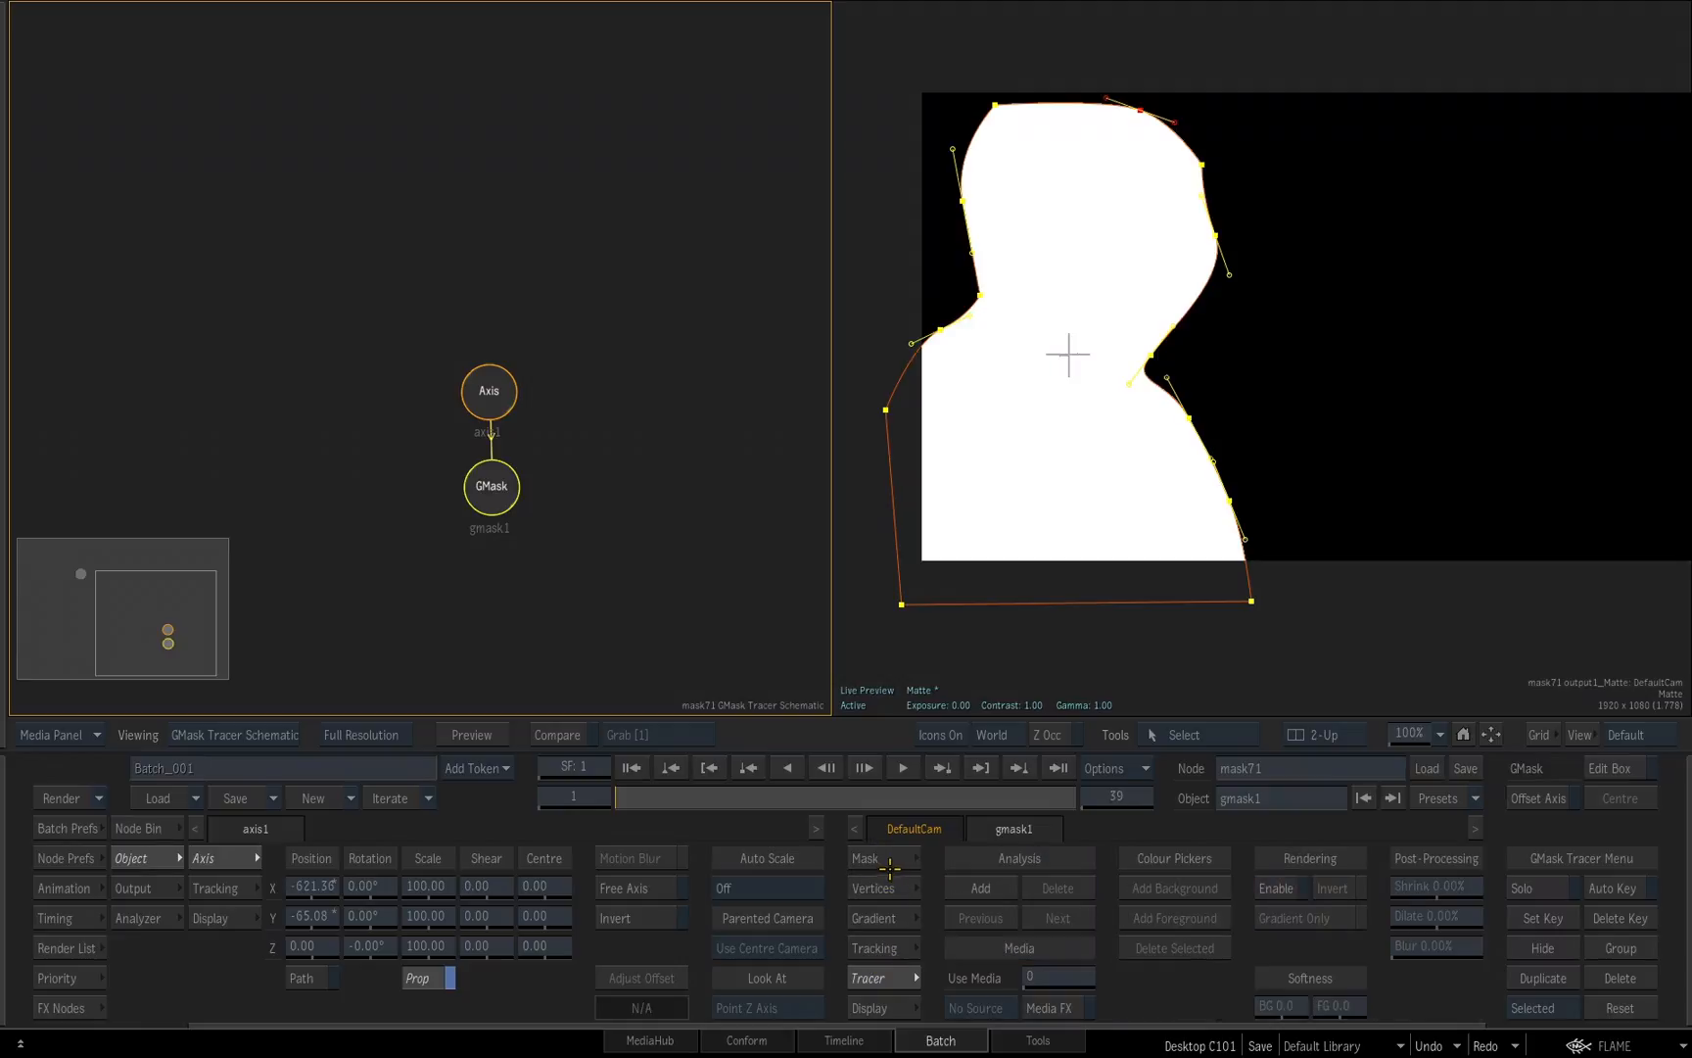
click(881, 858)
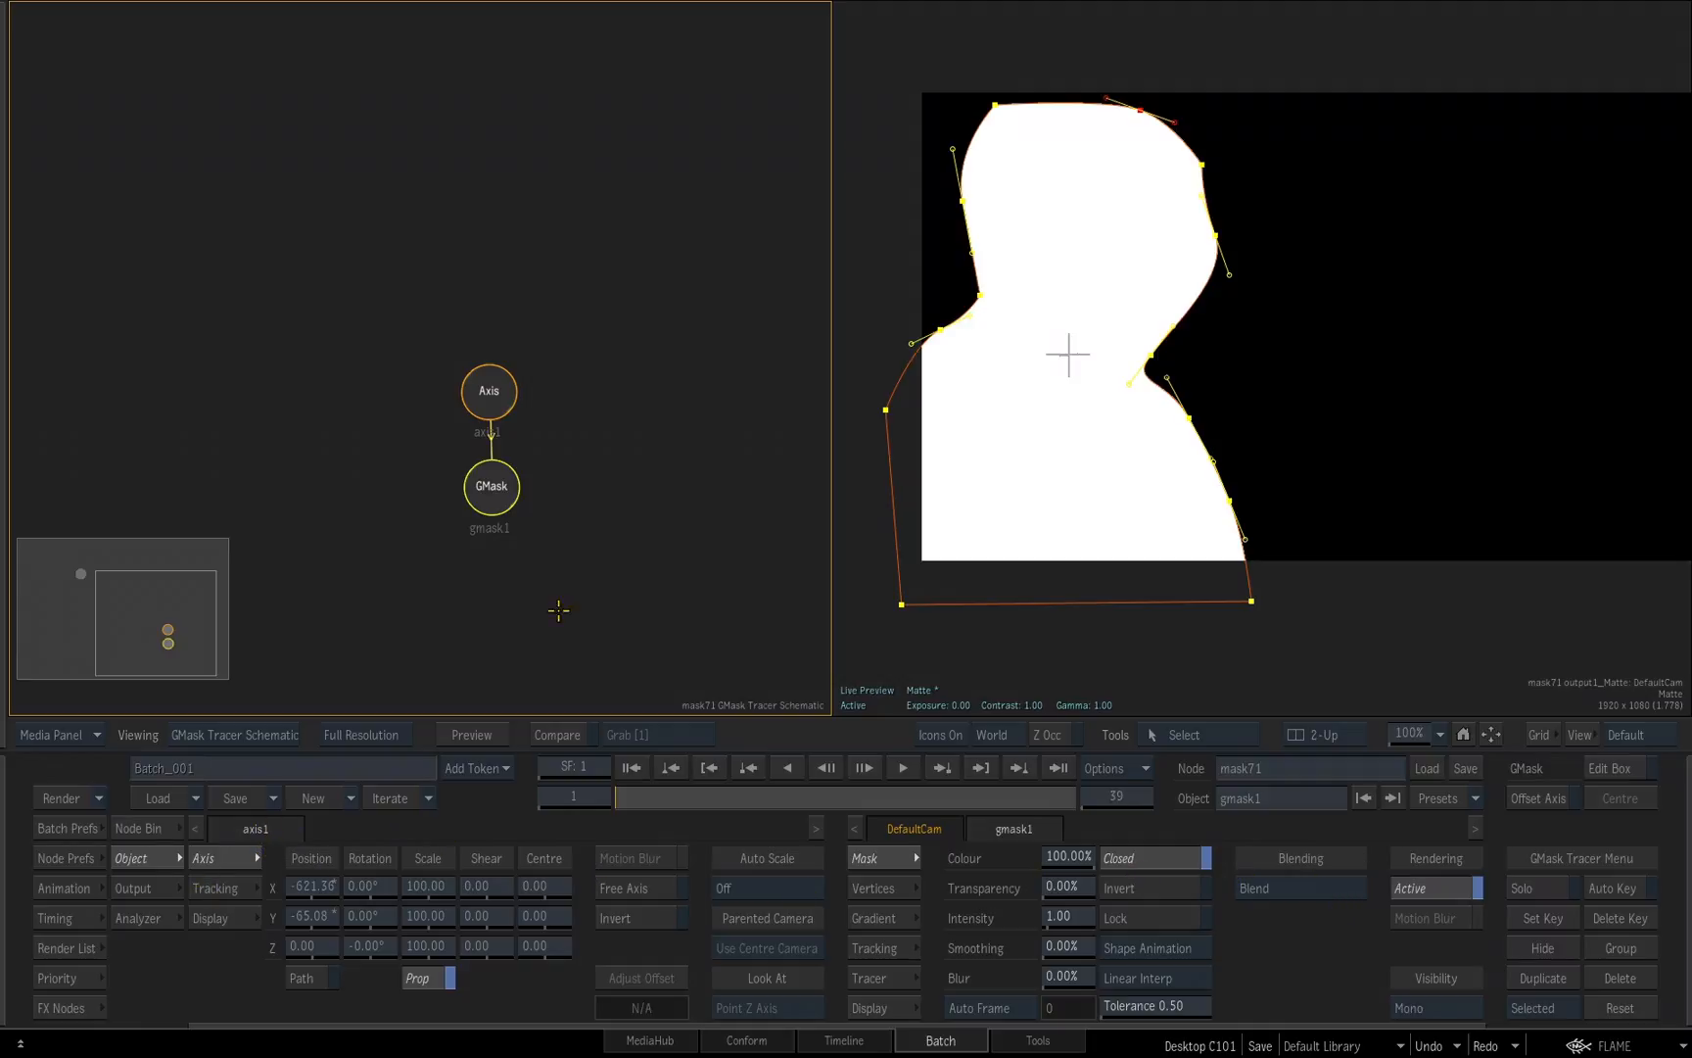
drag(493, 391, 487, 274)
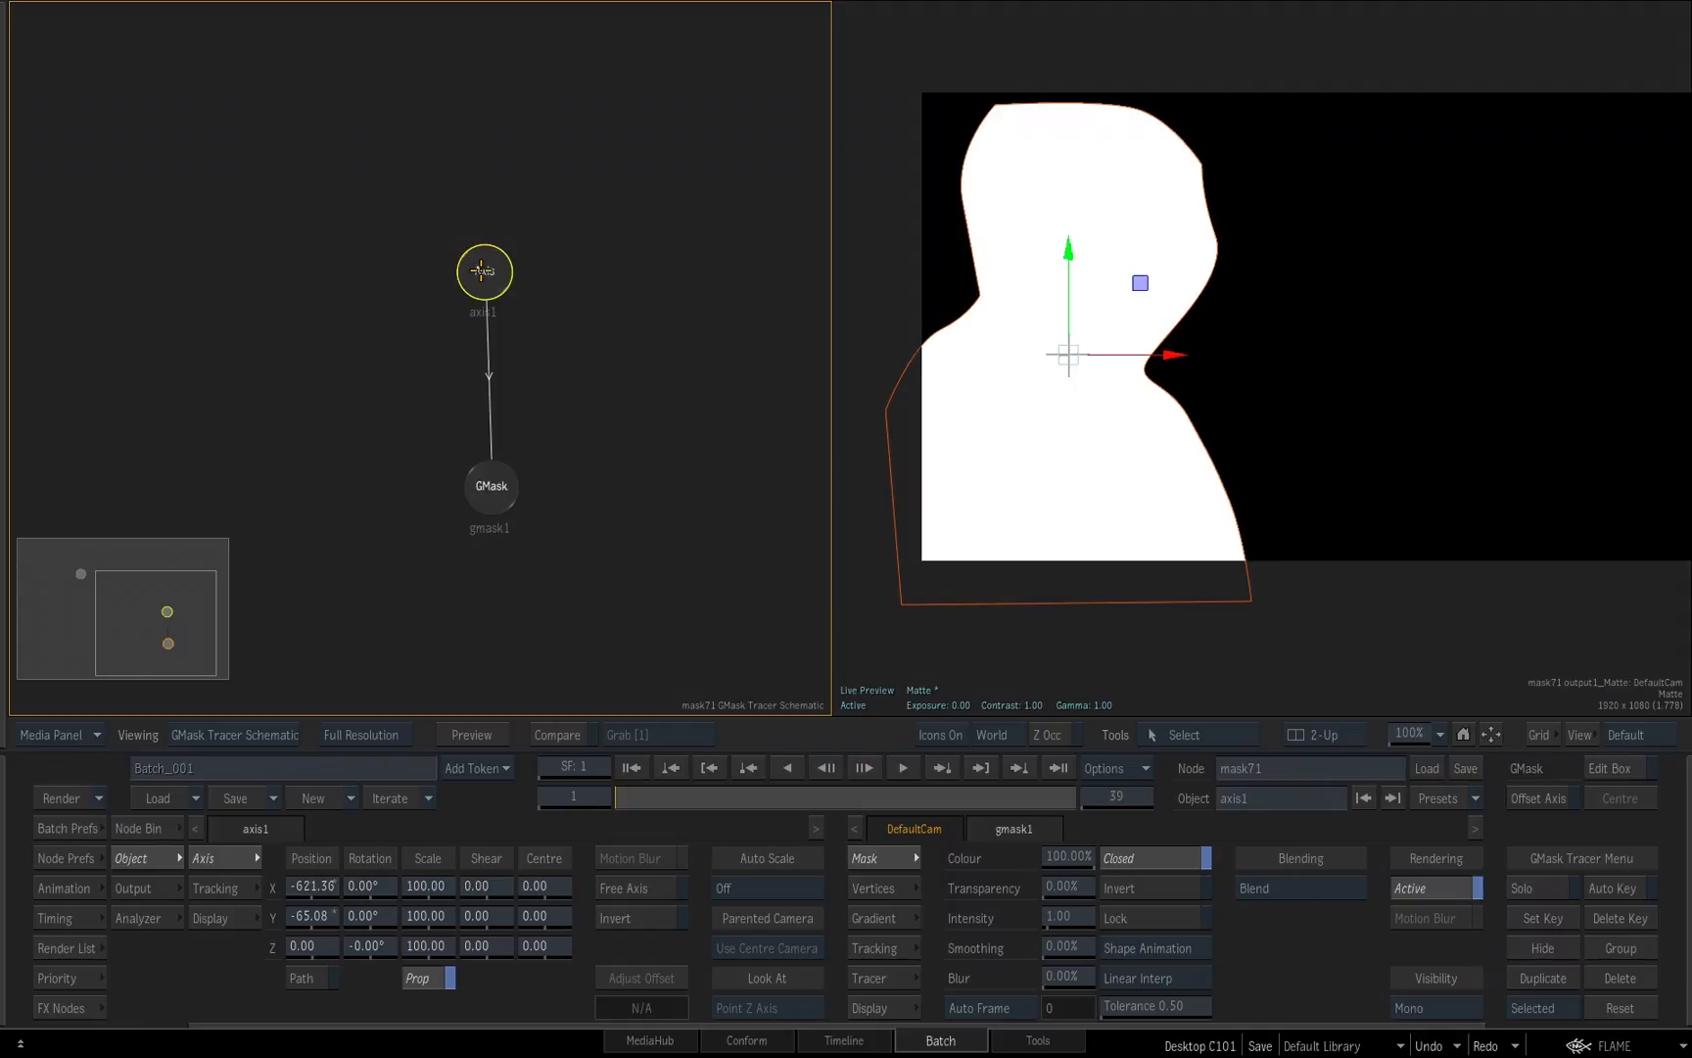
Space the Axis and GMask nodes in a vertical line in the schematic, select each in turn, and leave the GMask selected.
mouse_move(485, 271)
mouse_down()
mouse_move(502, 257)
mouse_move(488, 257)
mouse_up()
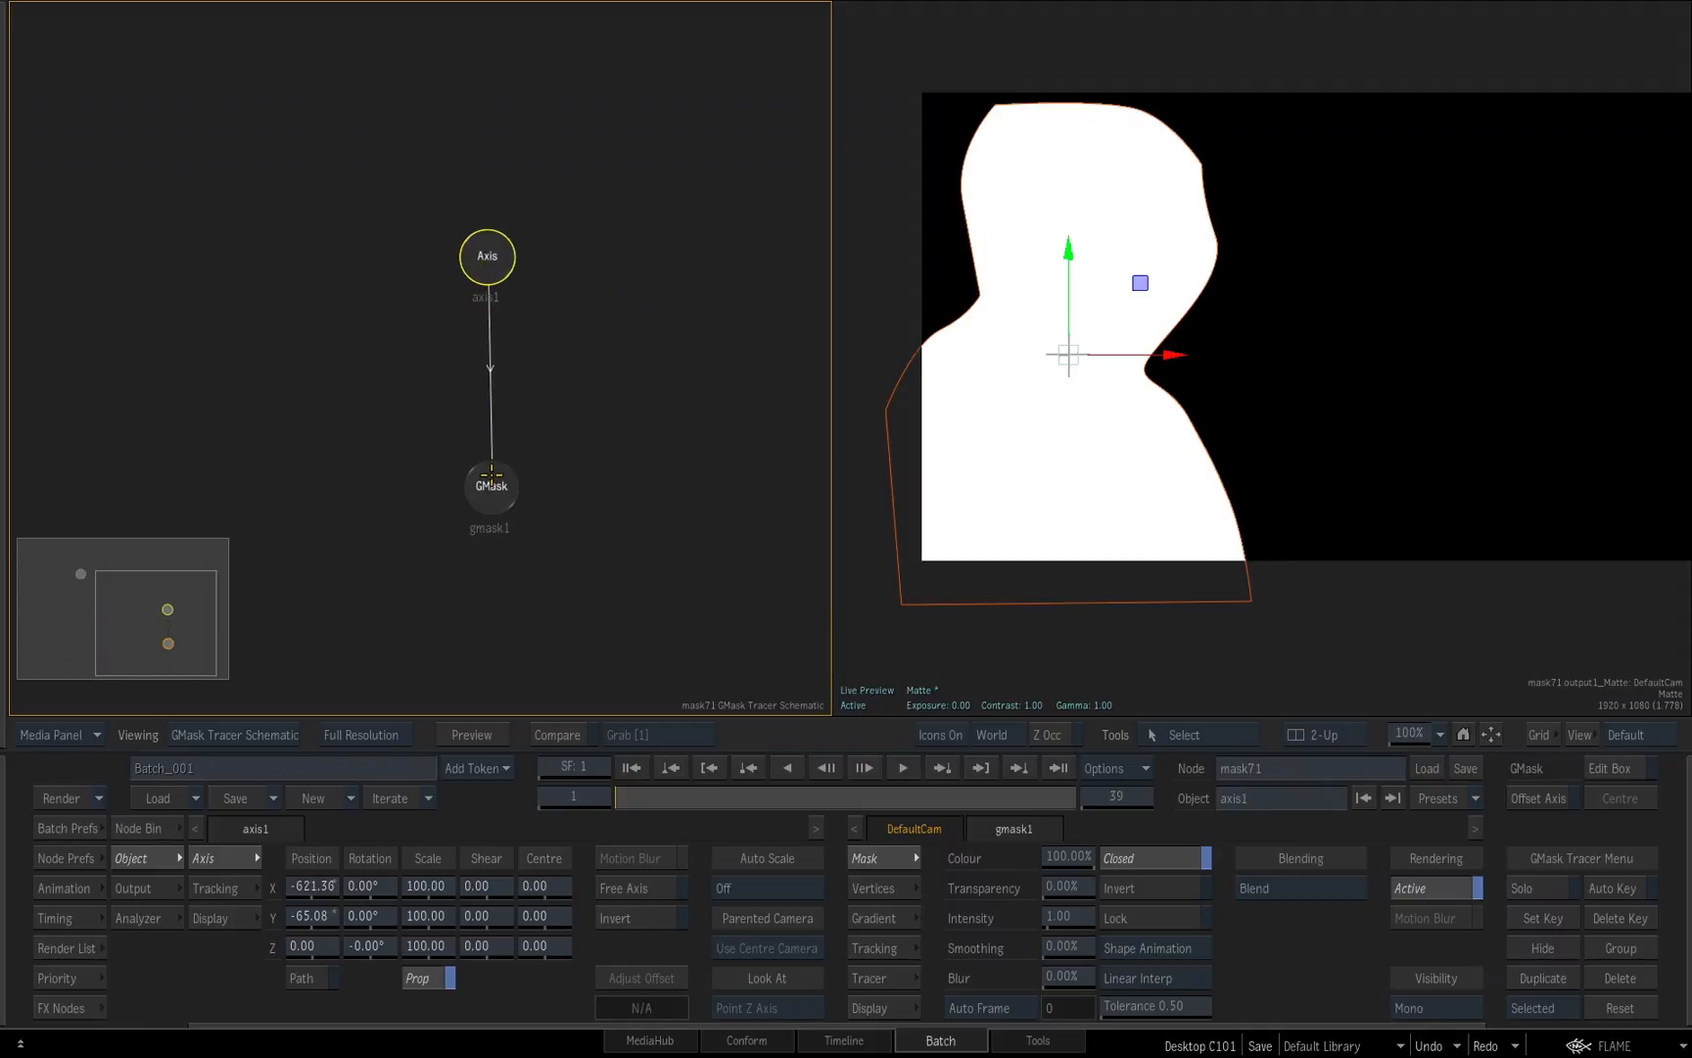
mouse_move(491, 478)
mouse_down()
mouse_move(504, 465)
mouse_move(493, 493)
mouse_up()
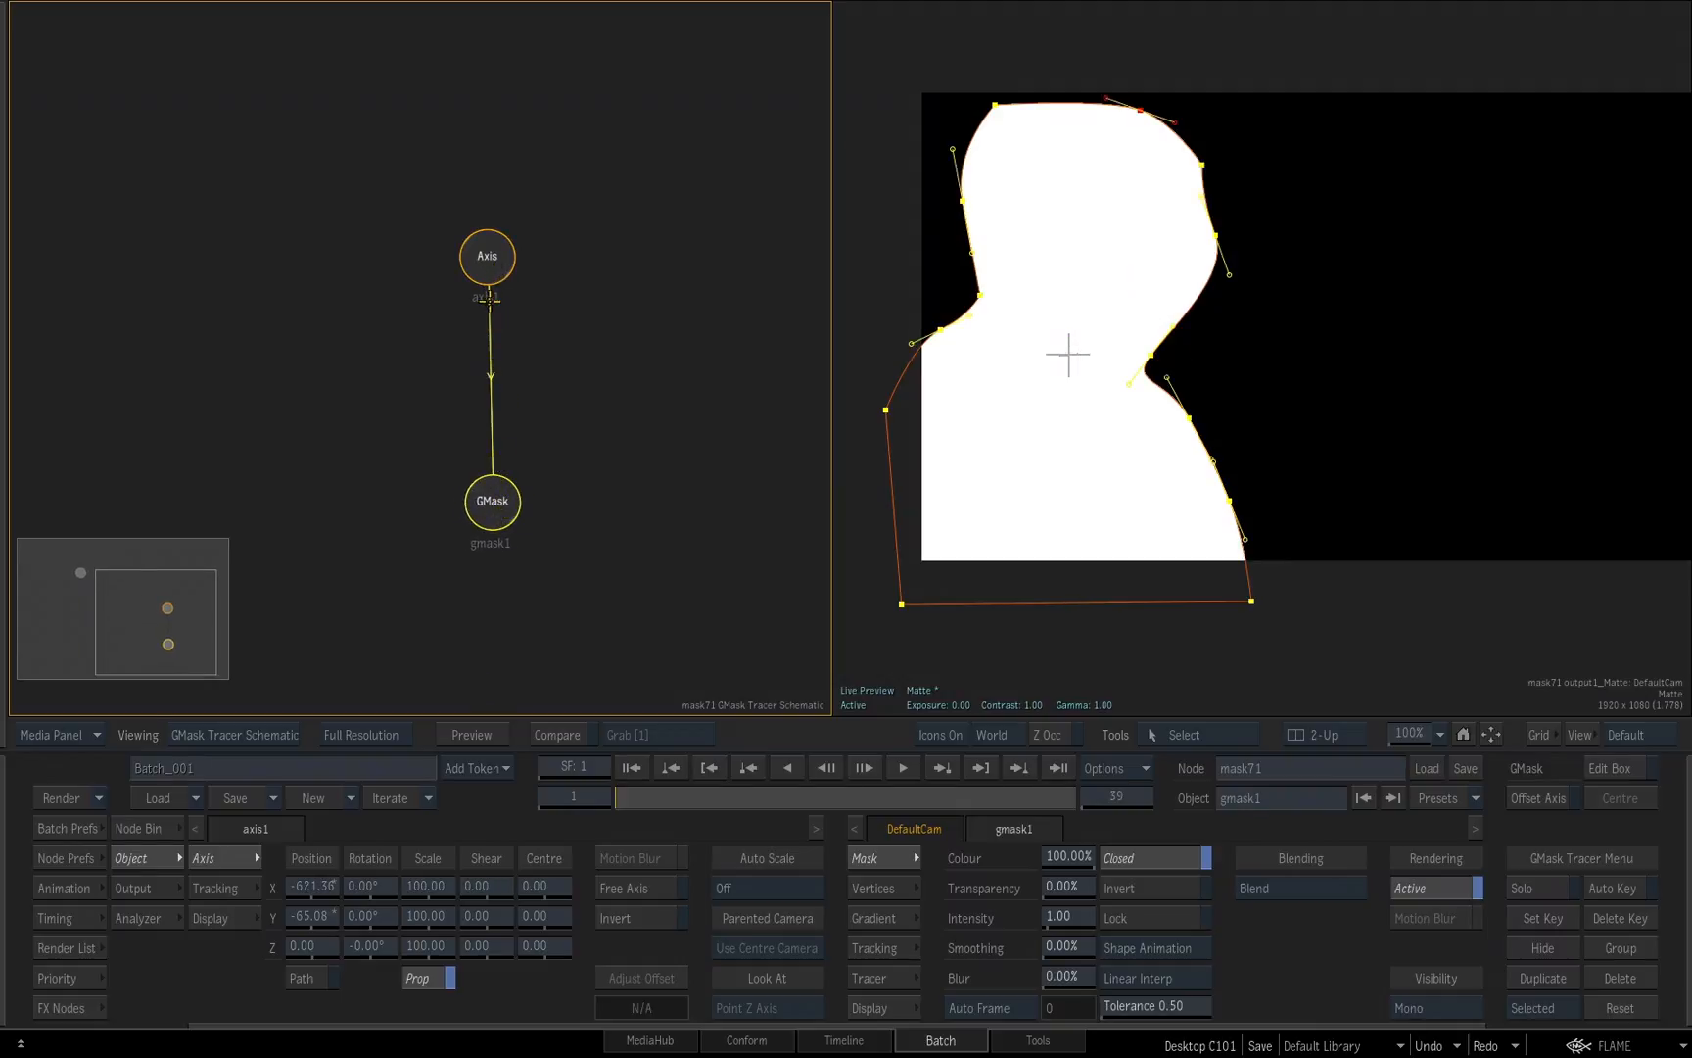
mouse_move(488, 299)
mouse_down()
mouse_move(484, 374)
mouse_move(487, 273)
mouse_move(493, 325)
mouse_up()
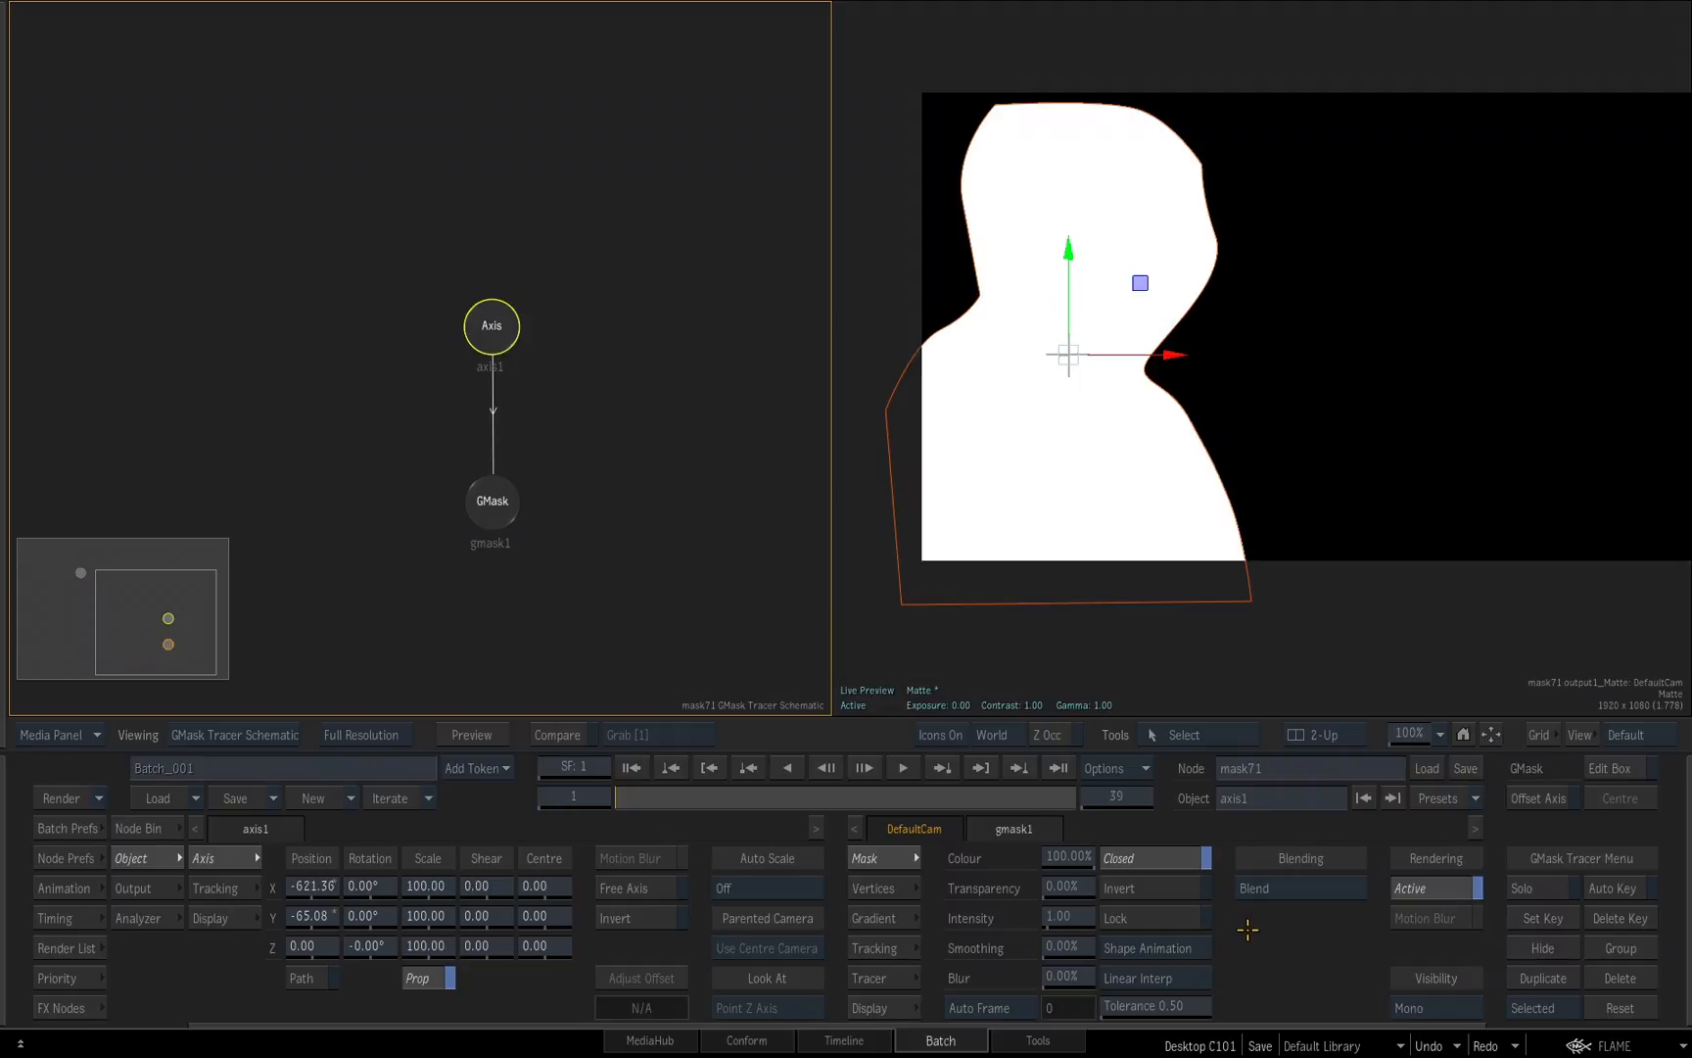
click(495, 494)
click(494, 333)
click(499, 500)
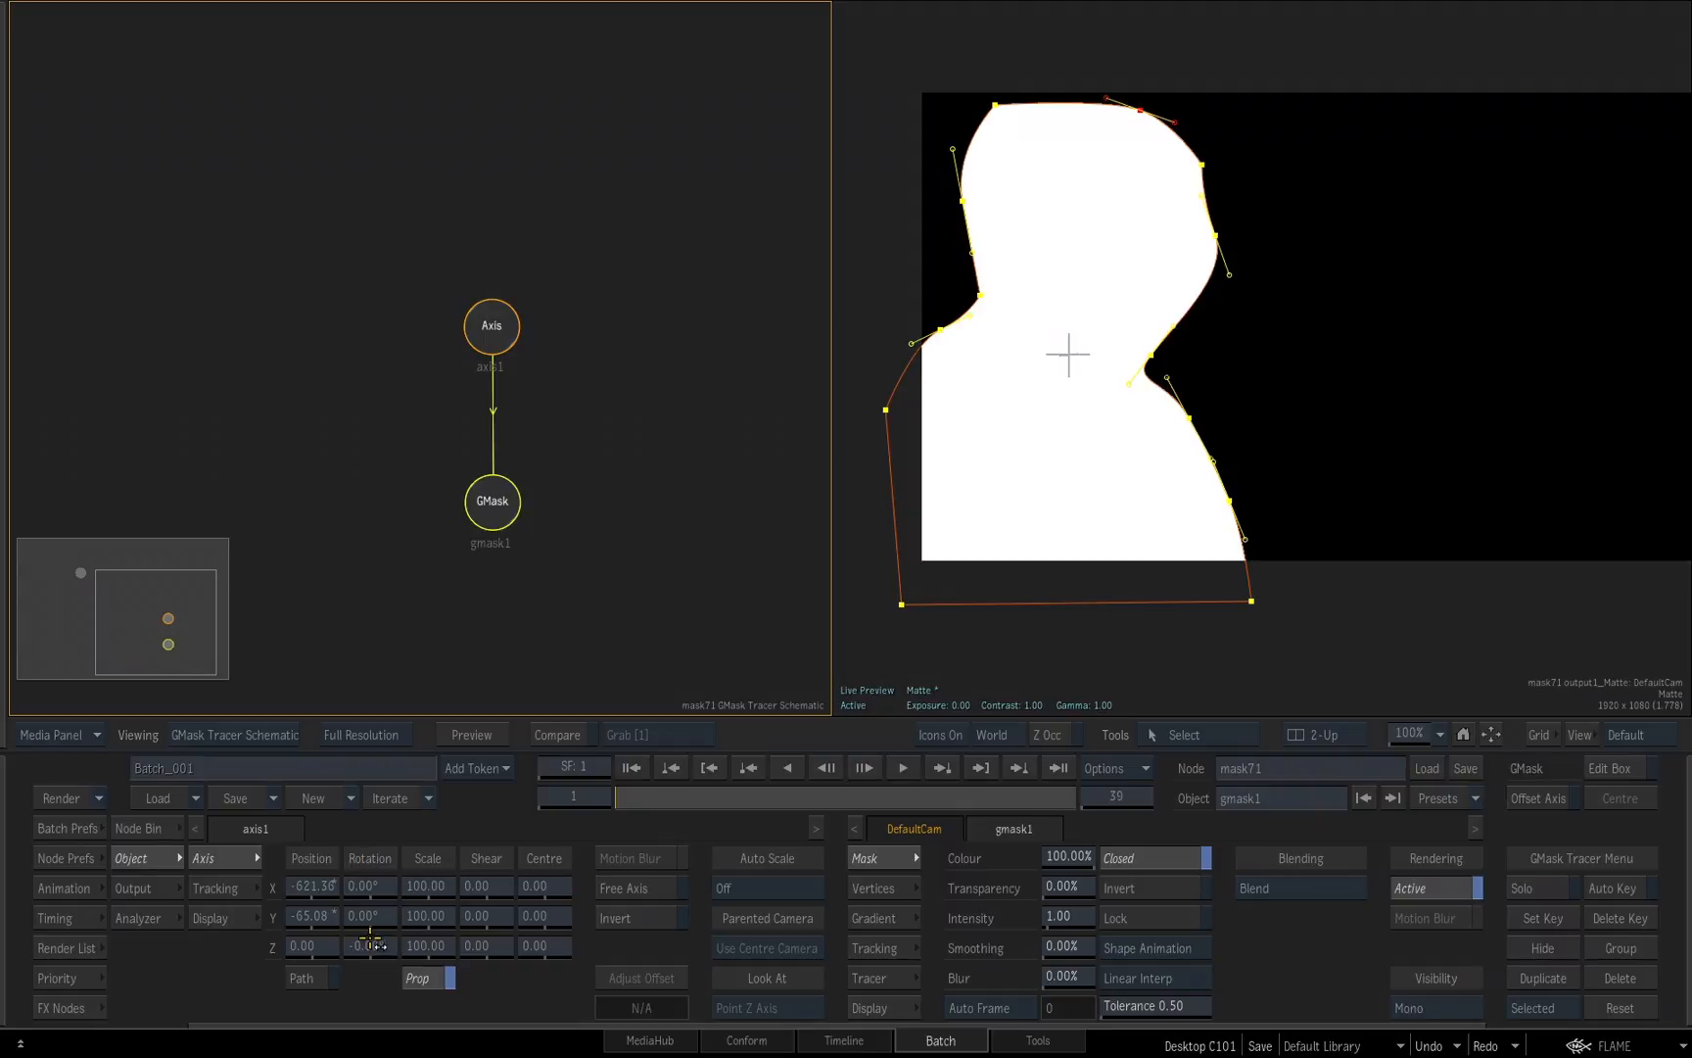
Try rotating the mask's axis in X, Y and Z, reset all three rotation values to default, and view the X rotation's channel options.
mouse_move(370, 943)
mouse_down()
mouse_move(400, 943)
mouse_move(397, 912)
mouse_move(456, 911)
mouse_move(384, 914)
mouse_move(468, 905)
mouse_move(377, 887)
mouse_move(416, 886)
mouse_move(382, 888)
mouse_move(370, 946)
mouse_up()
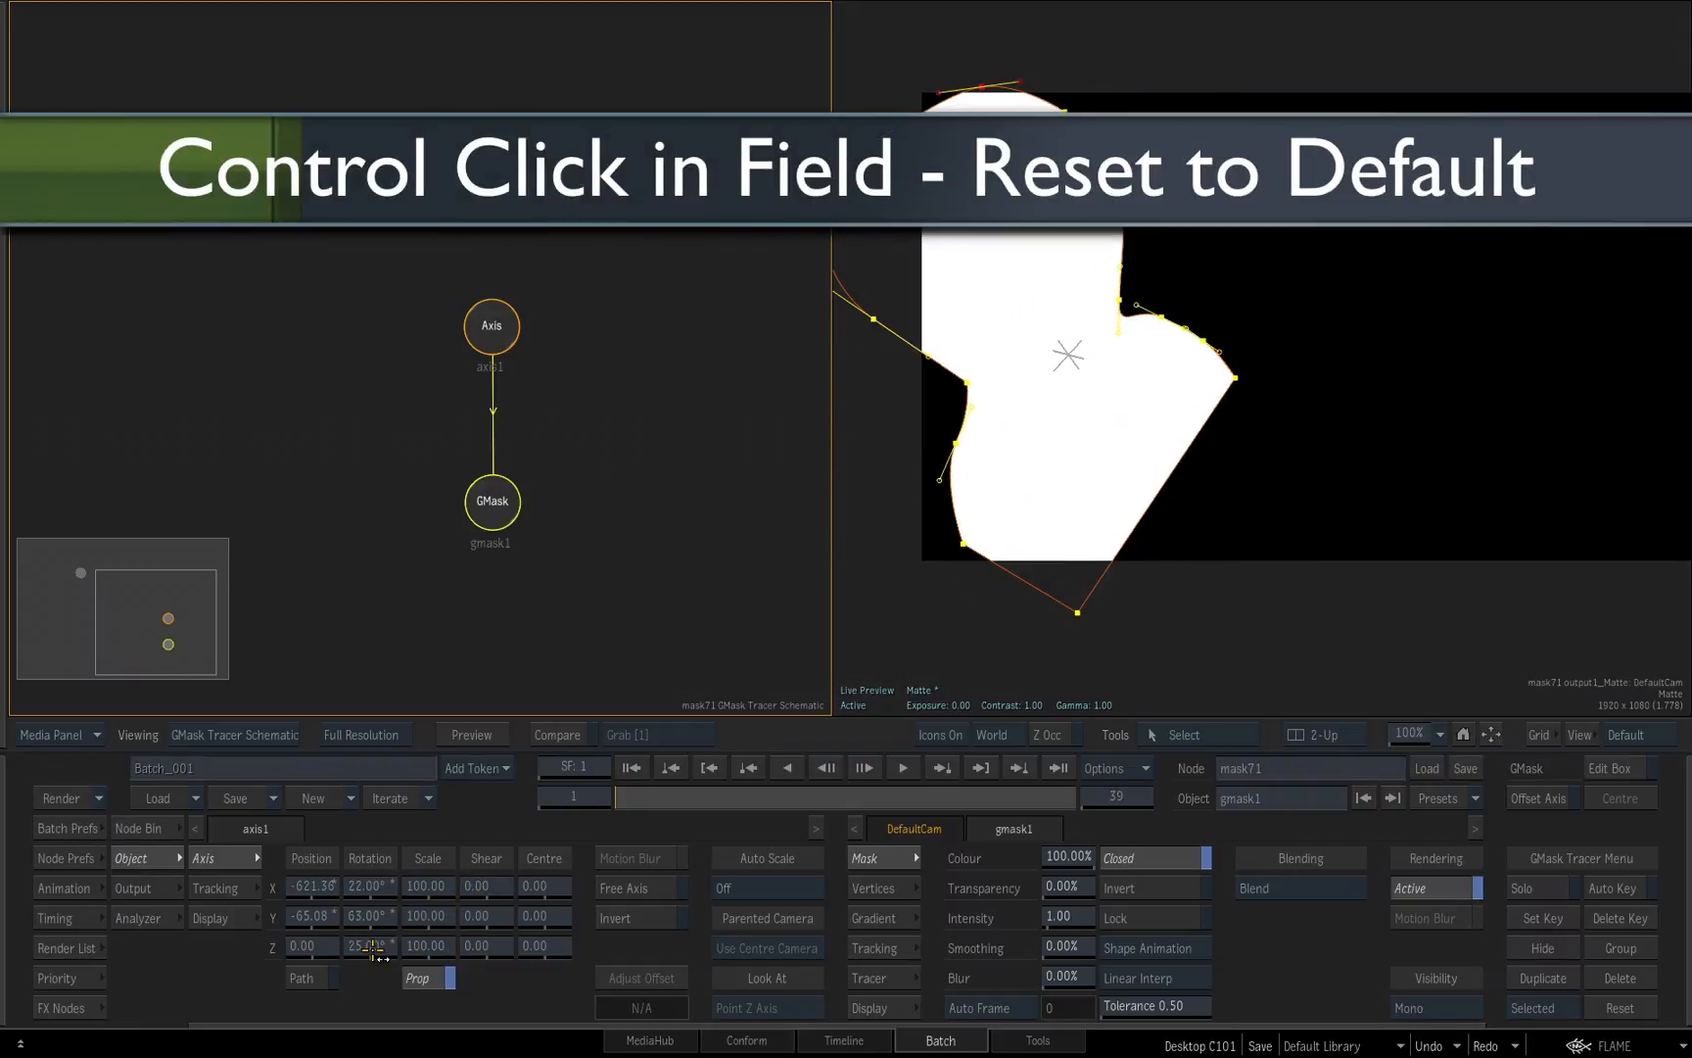
ctrl+click(373, 945)
ctrl+click(380, 914)
ctrl+click(377, 886)
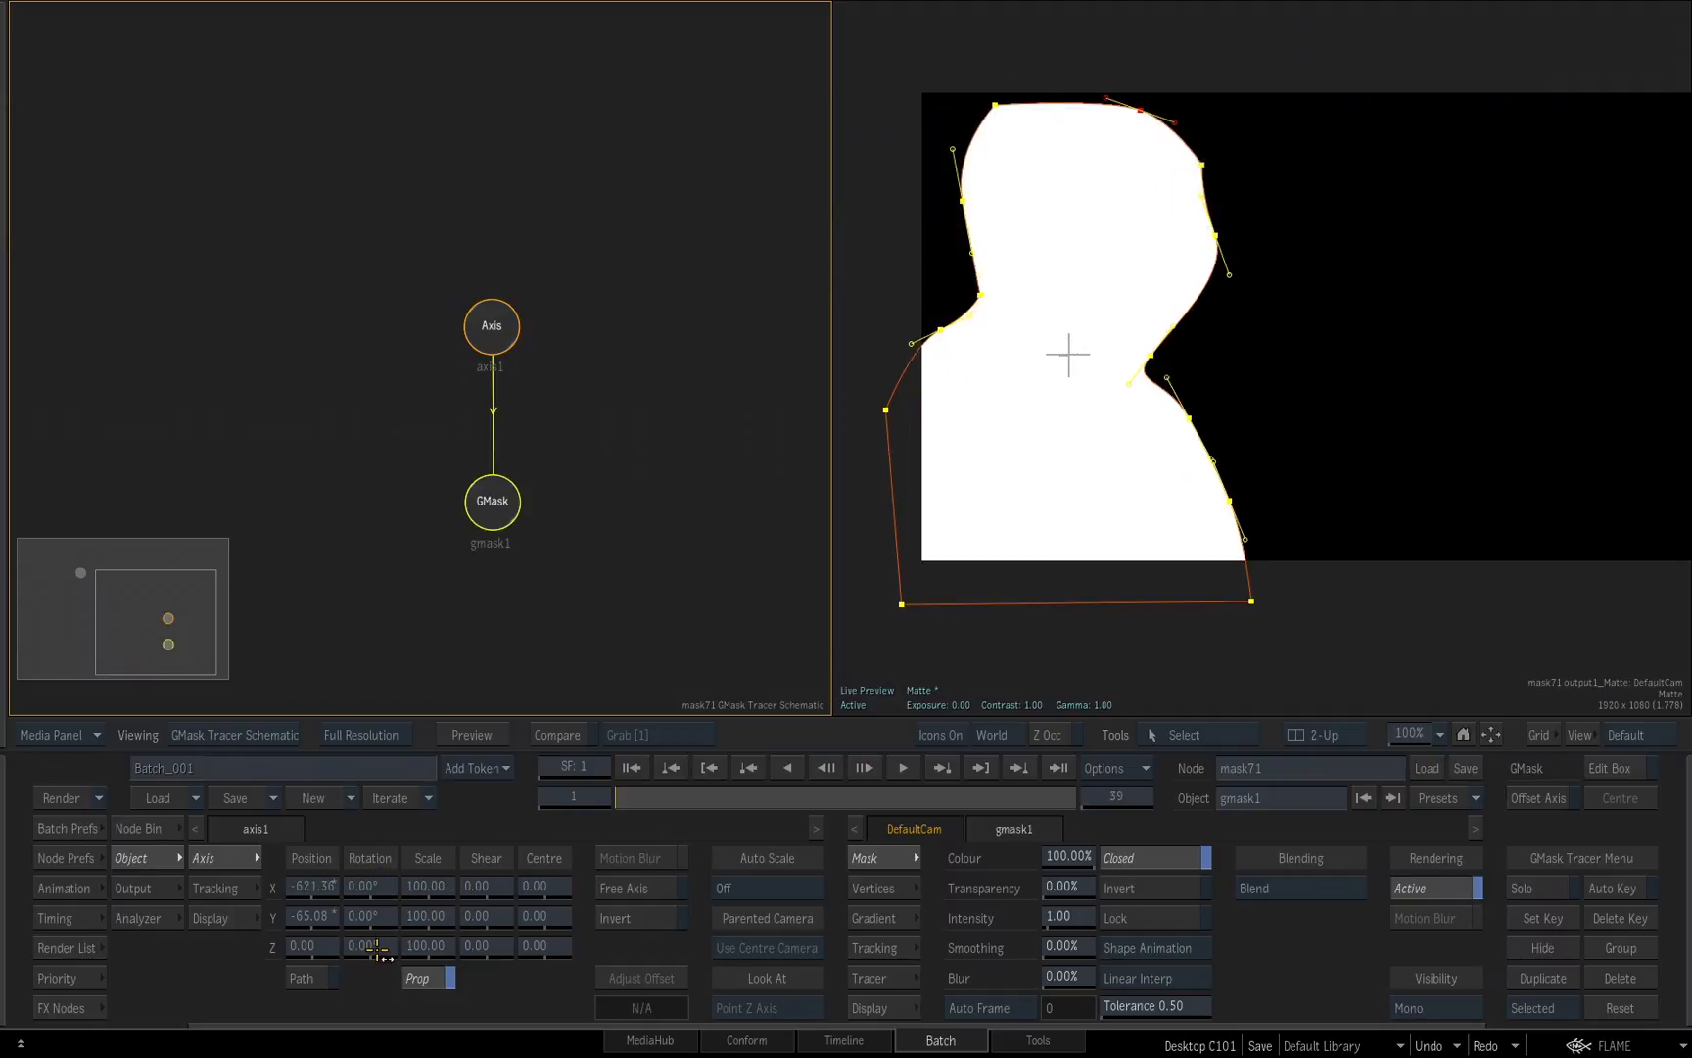
right_click(372, 891)
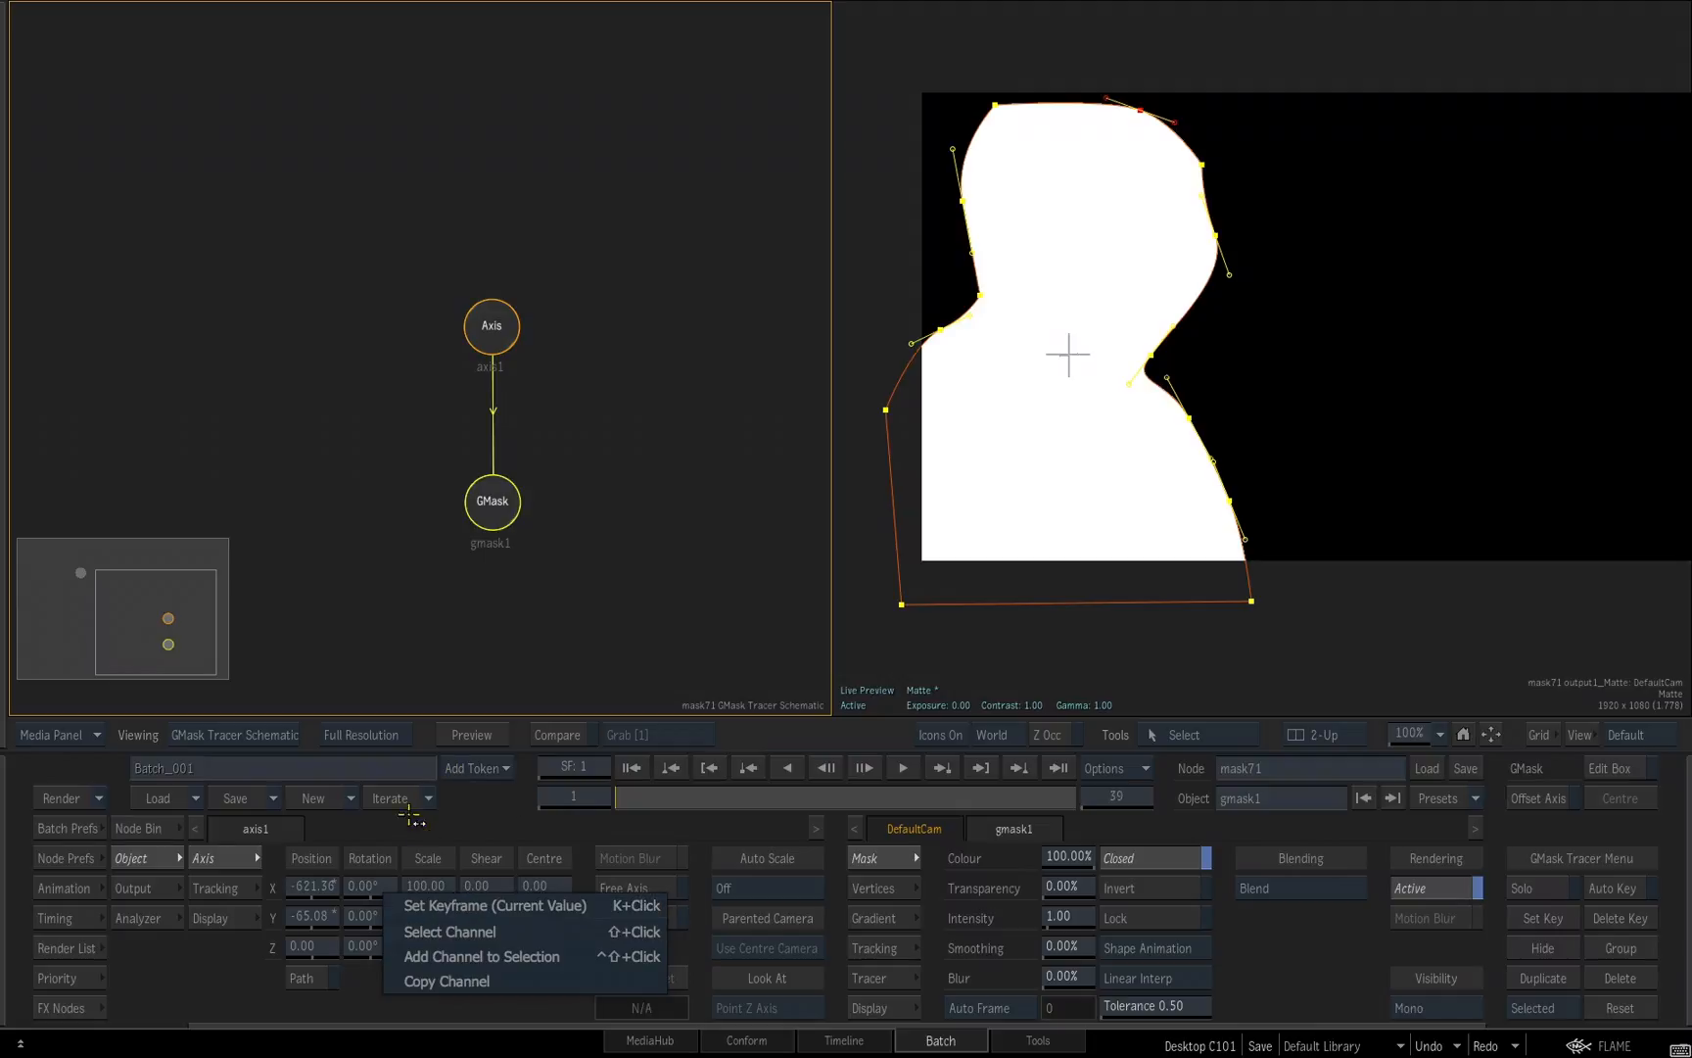
click(483, 802)
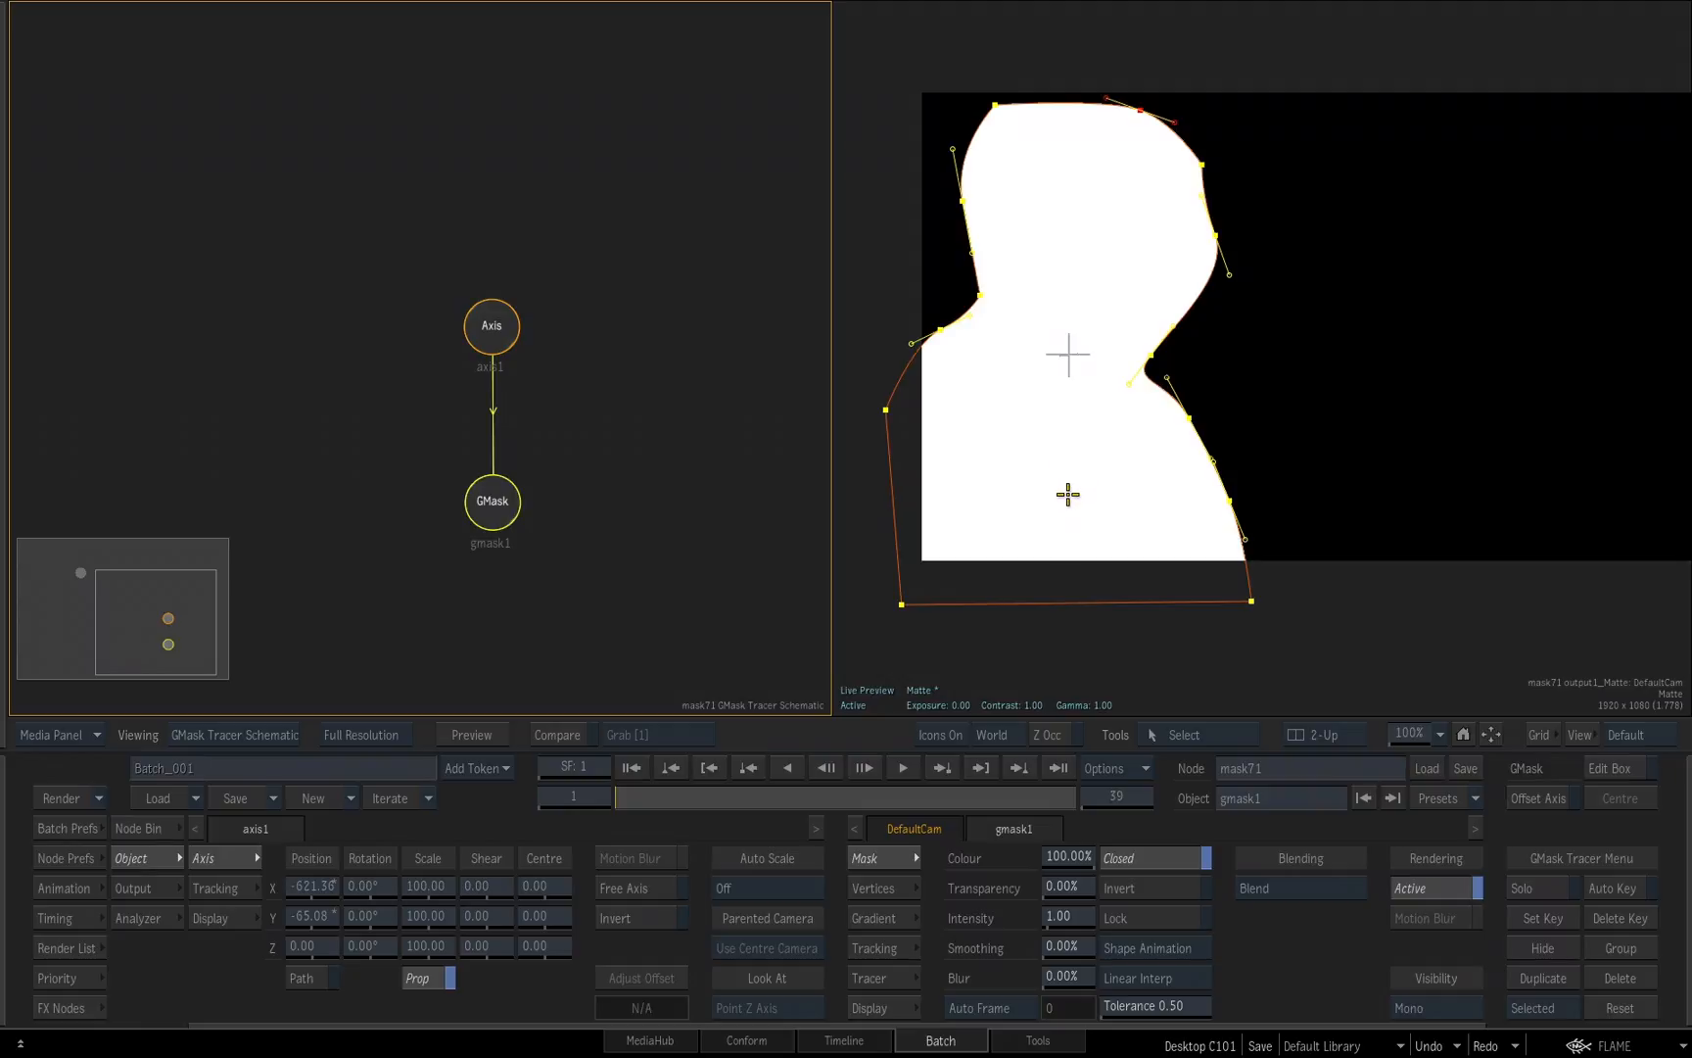
Add two points with the Add Points tool on the mask's straight edge behind the man's back.
click(1204, 733)
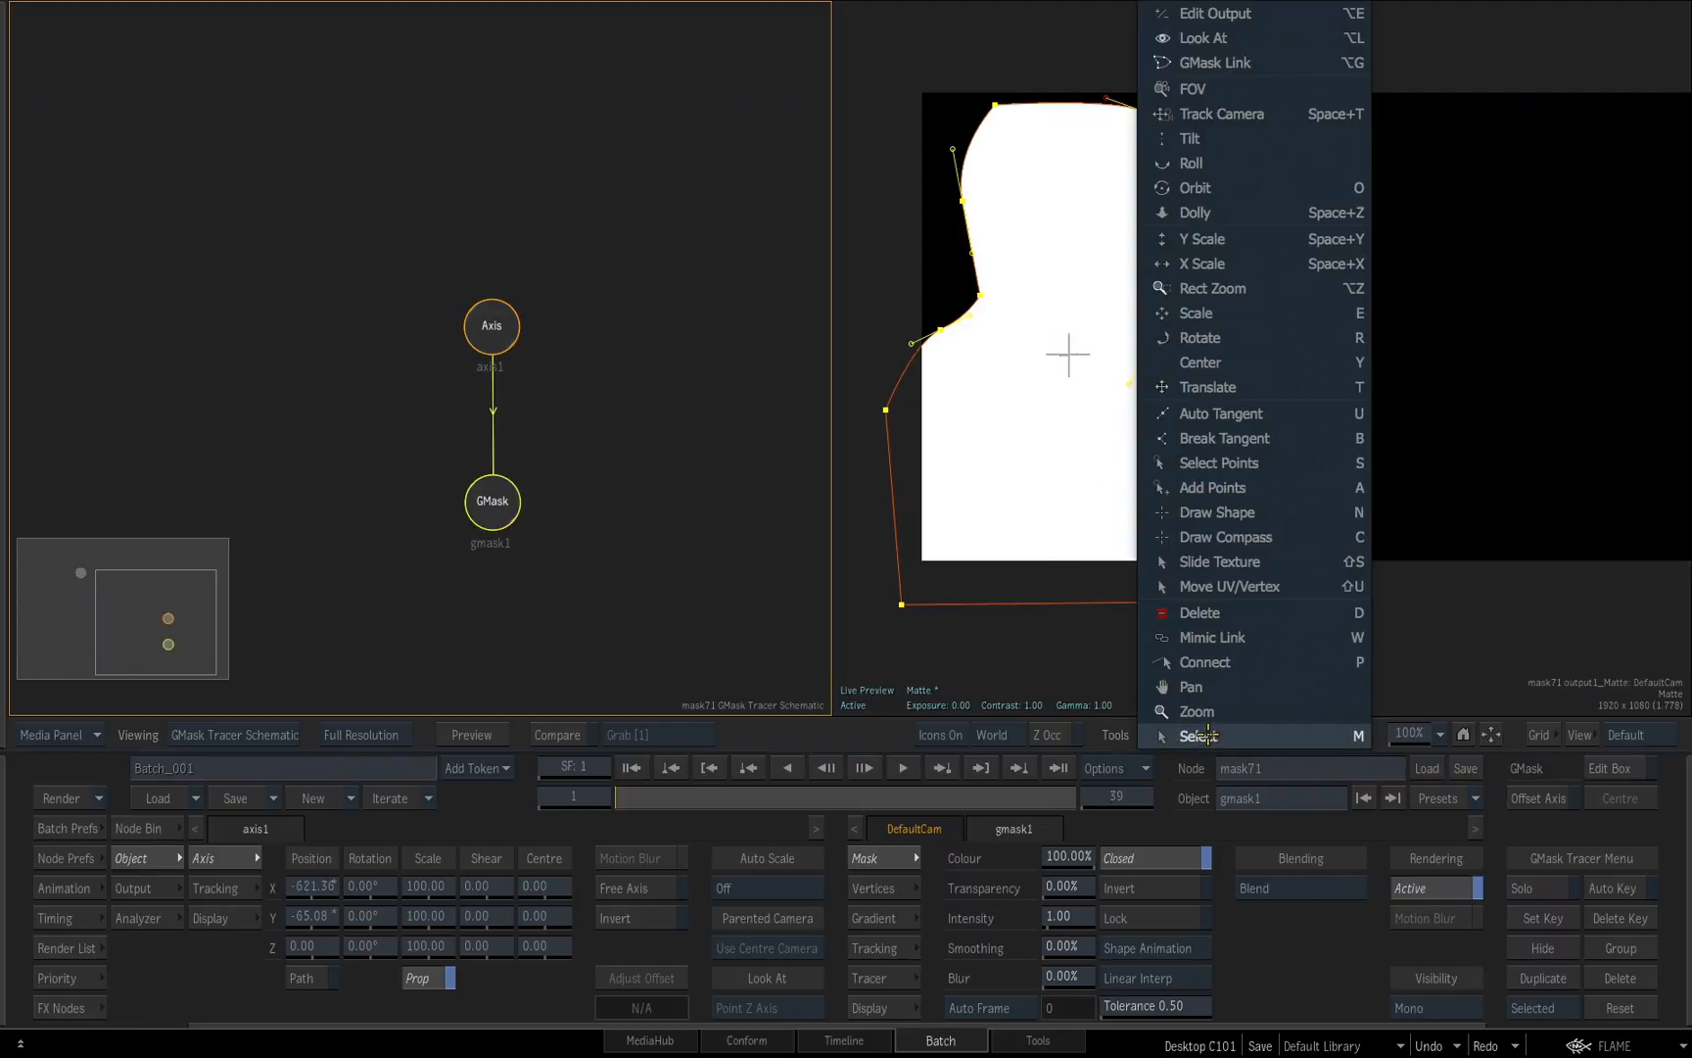
click(1250, 486)
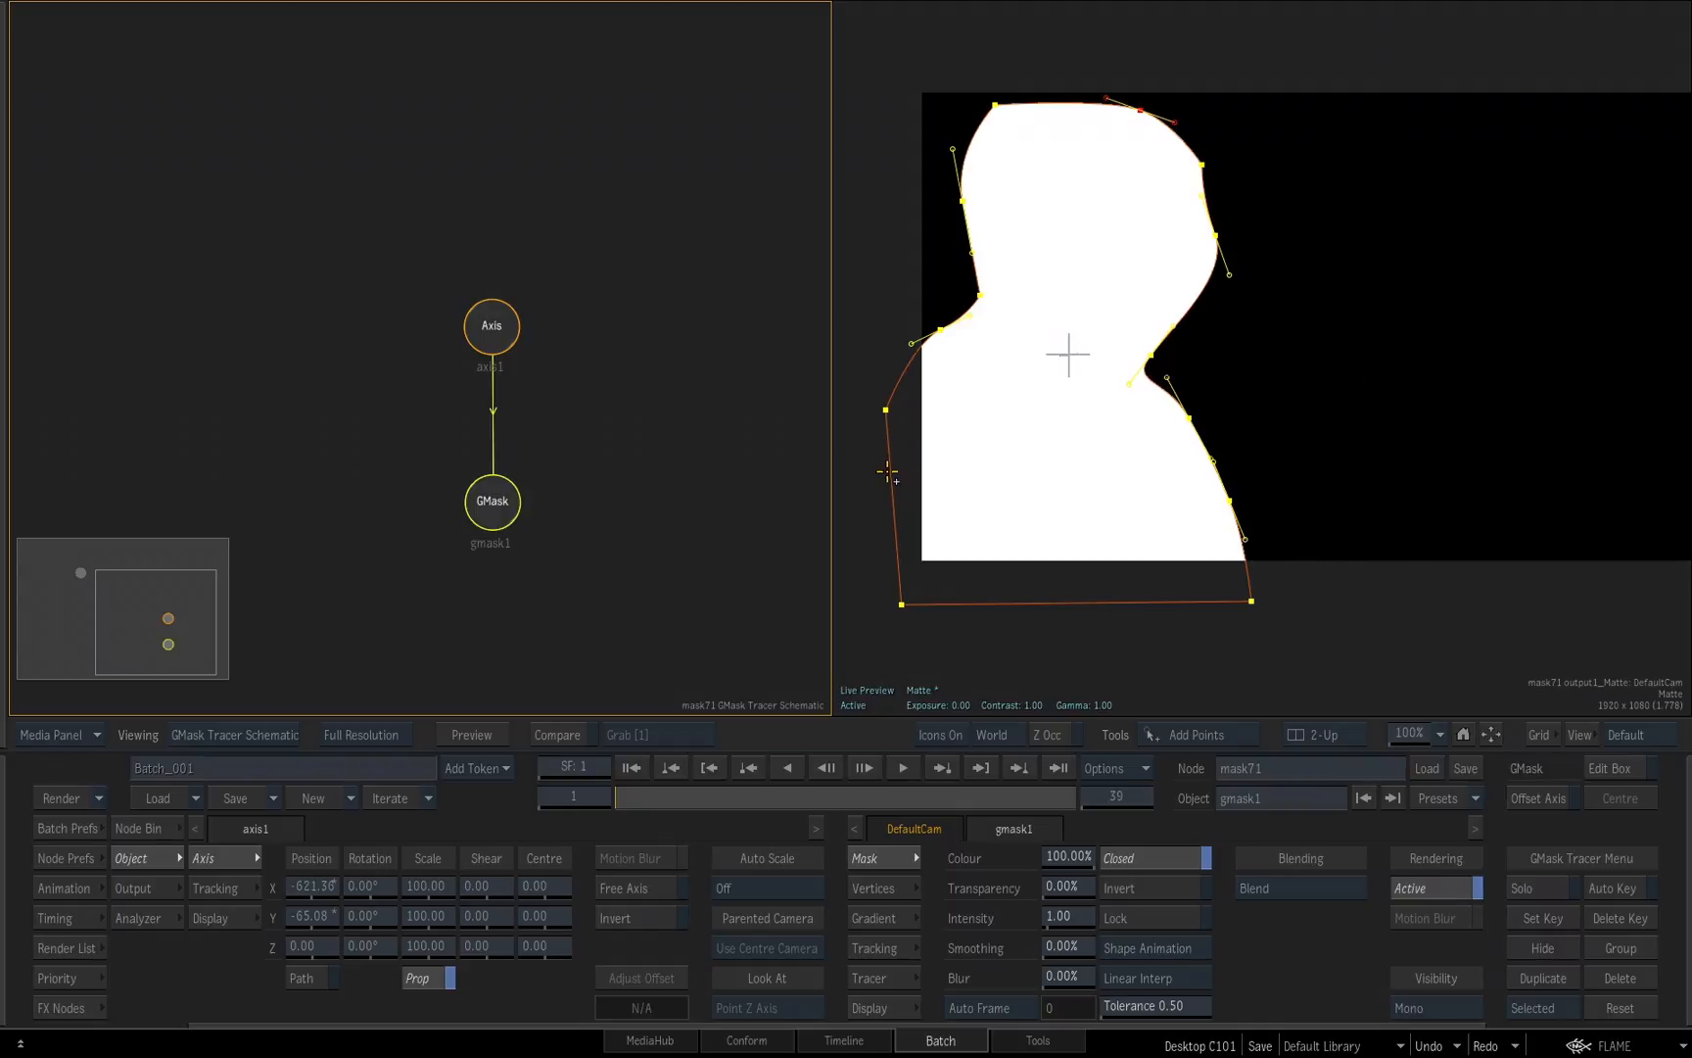
click(892, 482)
click(898, 546)
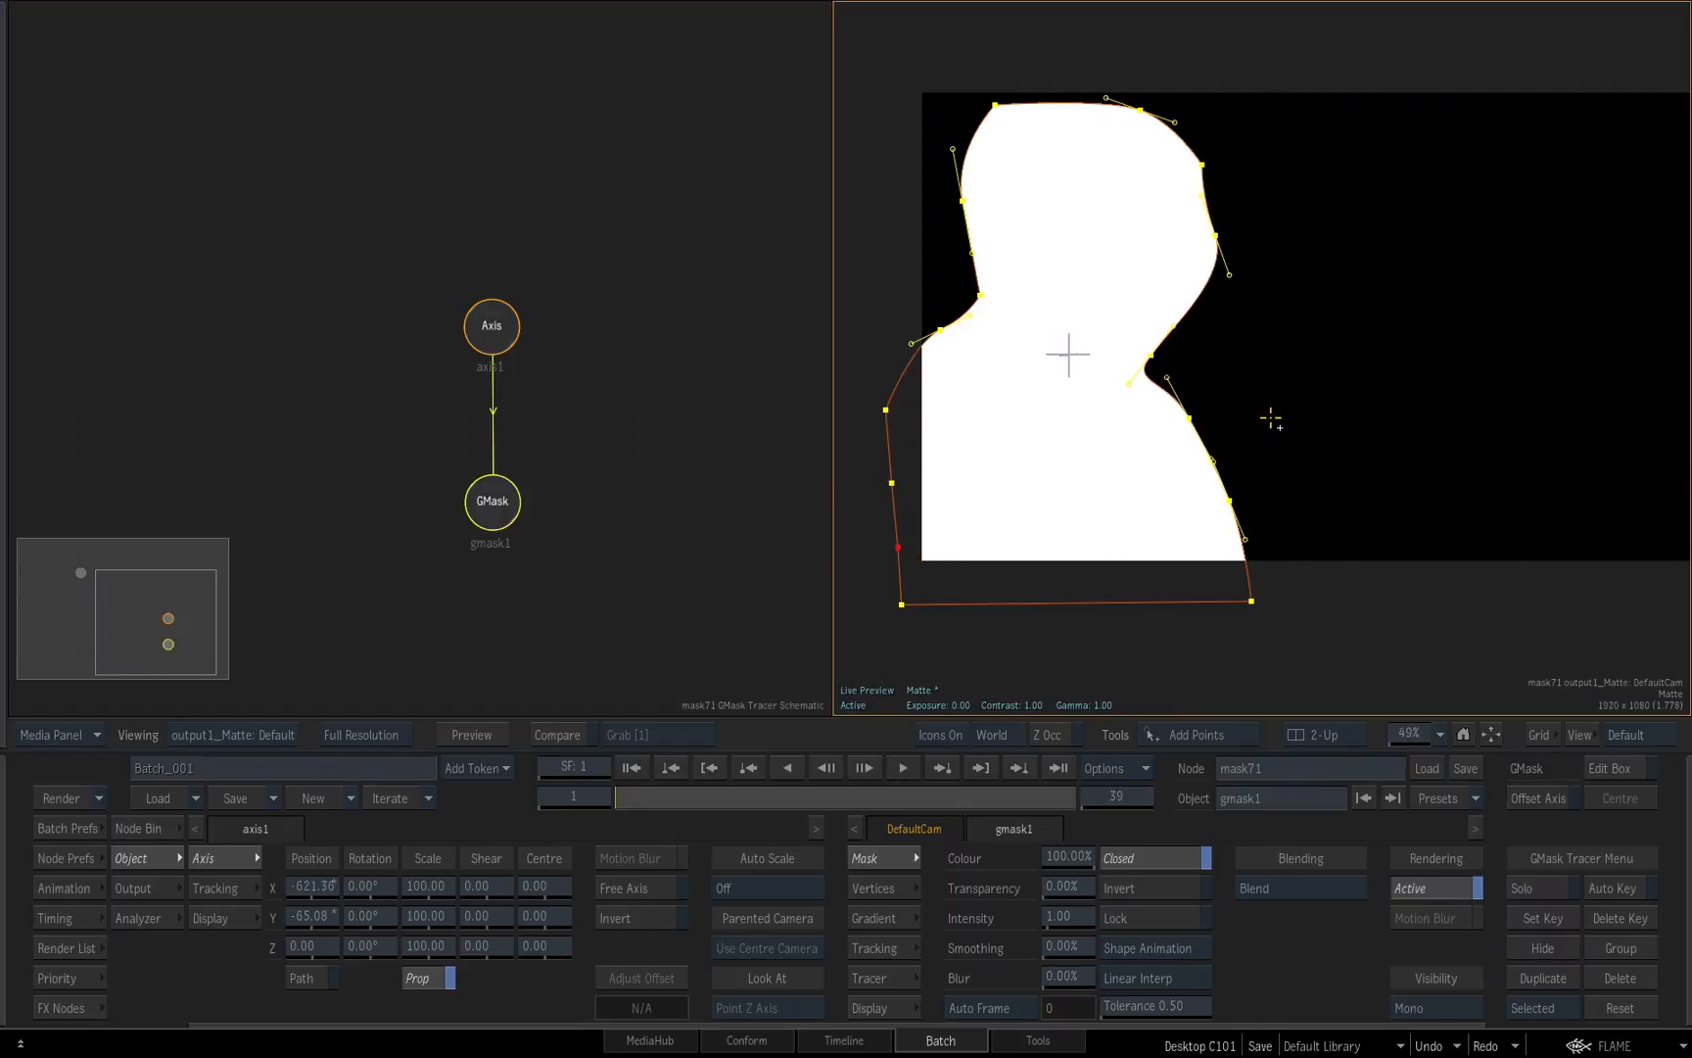
Try softening the mask edge with a wide gradient point in front of the chin and a narrow one behind the head, and undo both.
shift+click(1198, 300)
drag(1201, 304, 1239, 324)
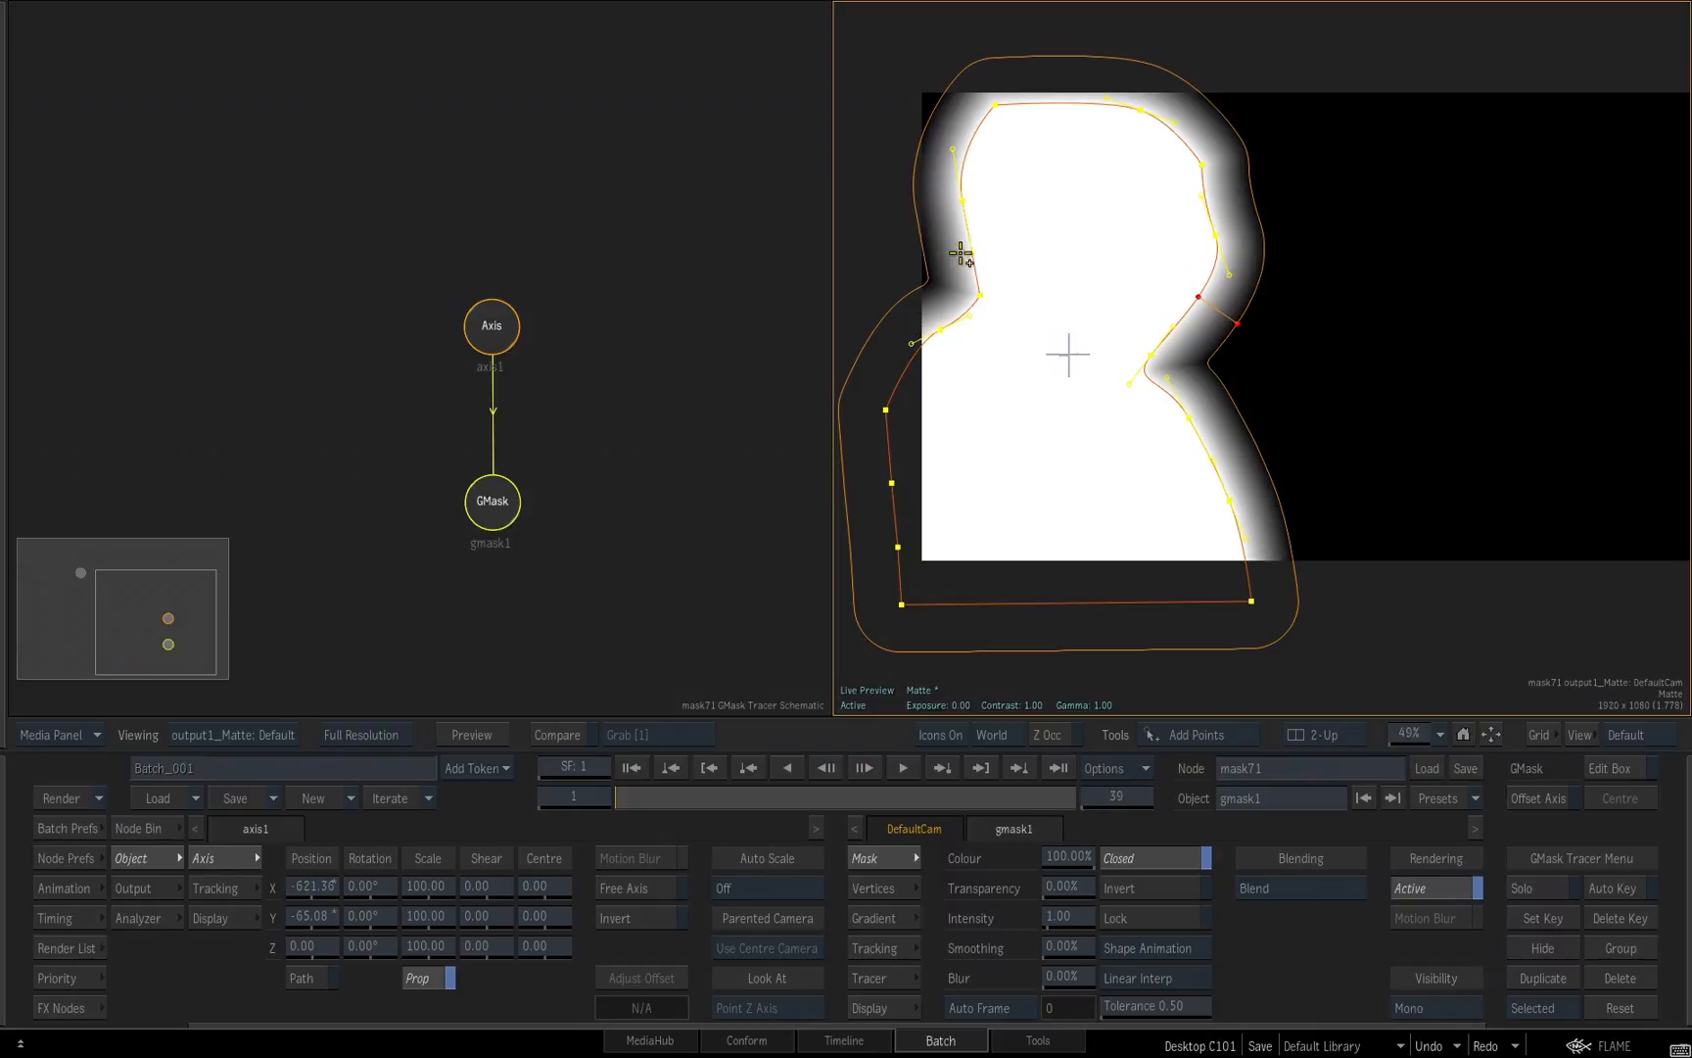
drag(972, 240, 959, 238)
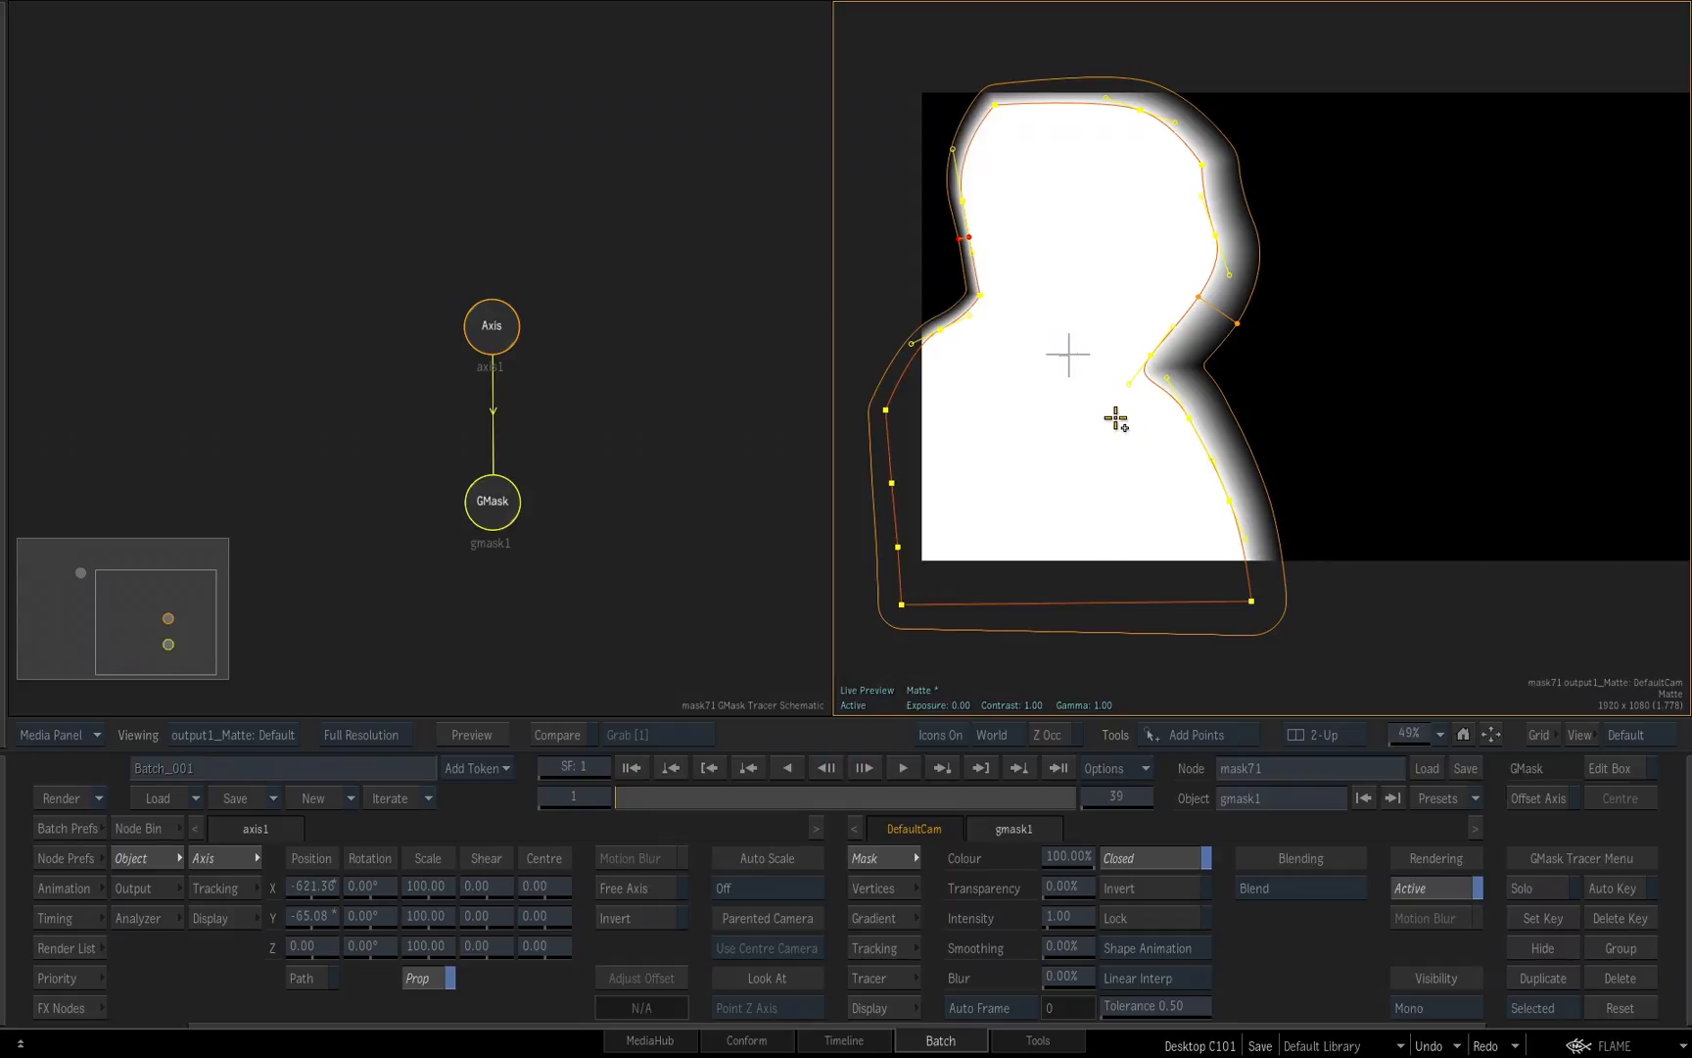
key(ctrl+z)
key(ctrl+z)
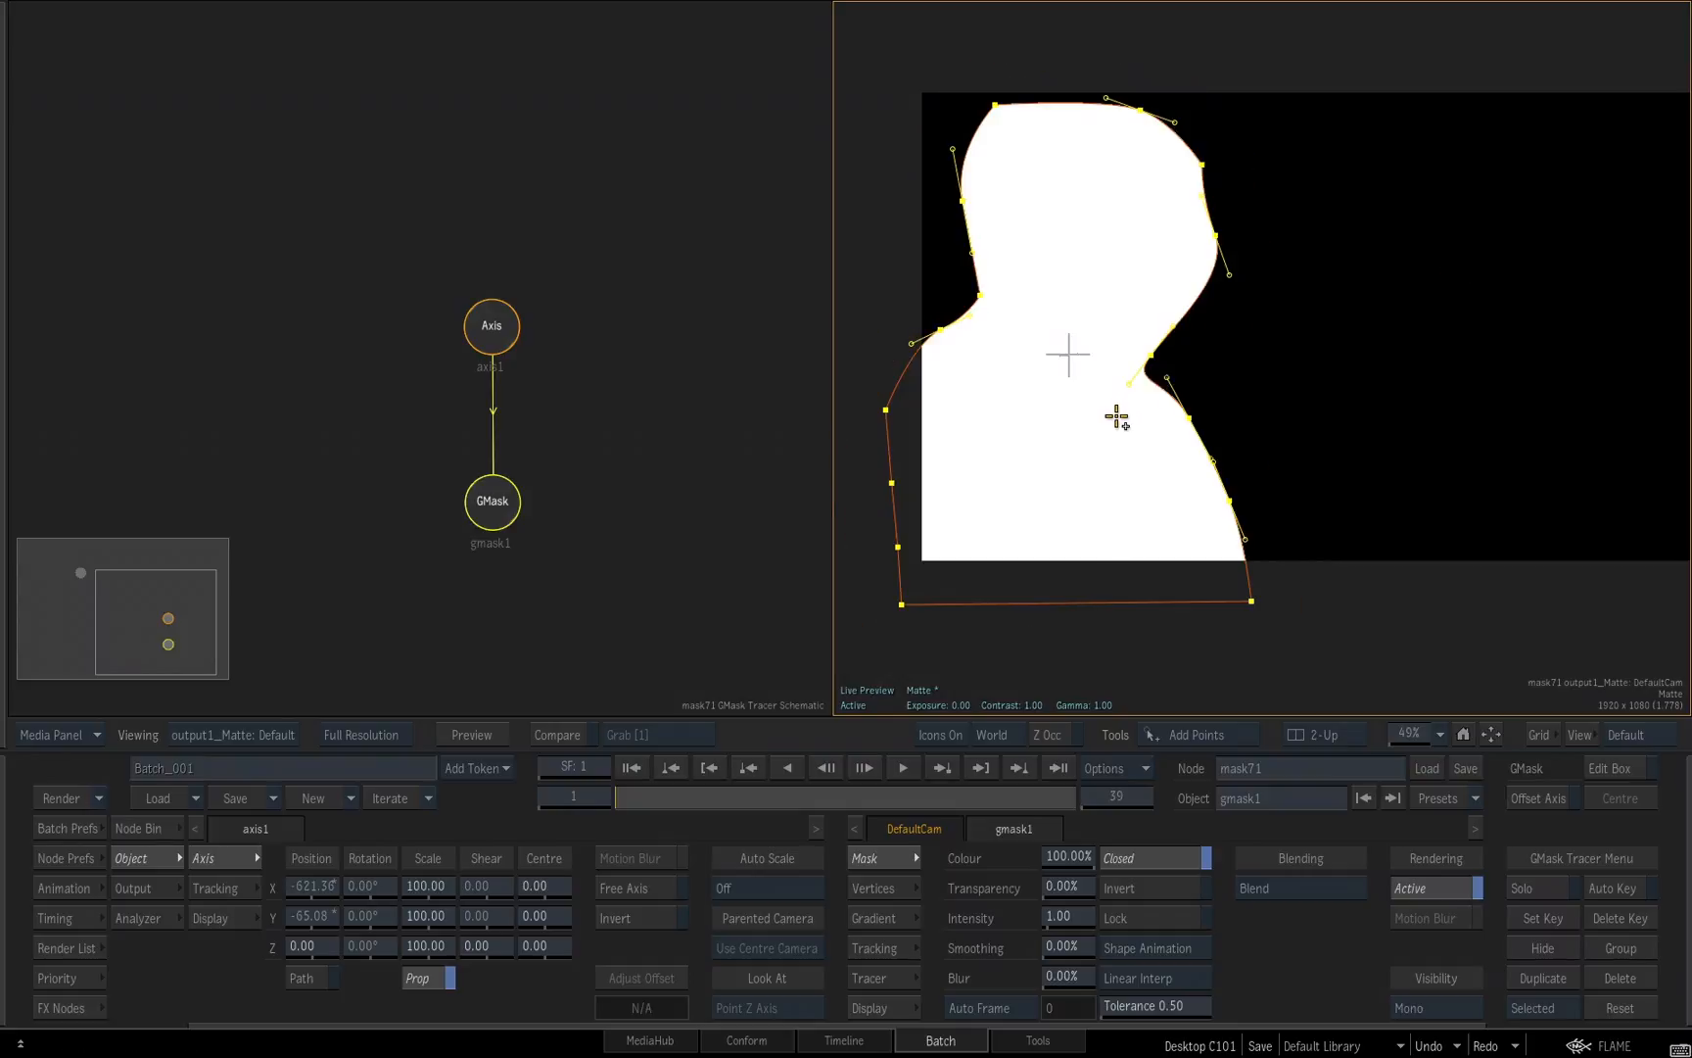